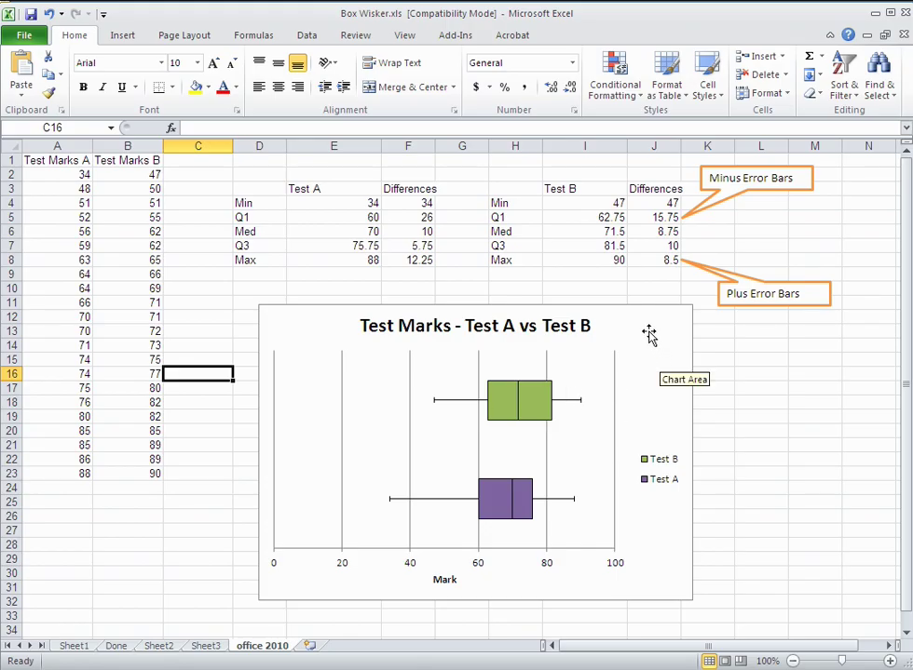
# - Select the example 'Test Marks - Test A vs Test B' box-and-whisker chart and delete it
pyautogui.click(647, 335)
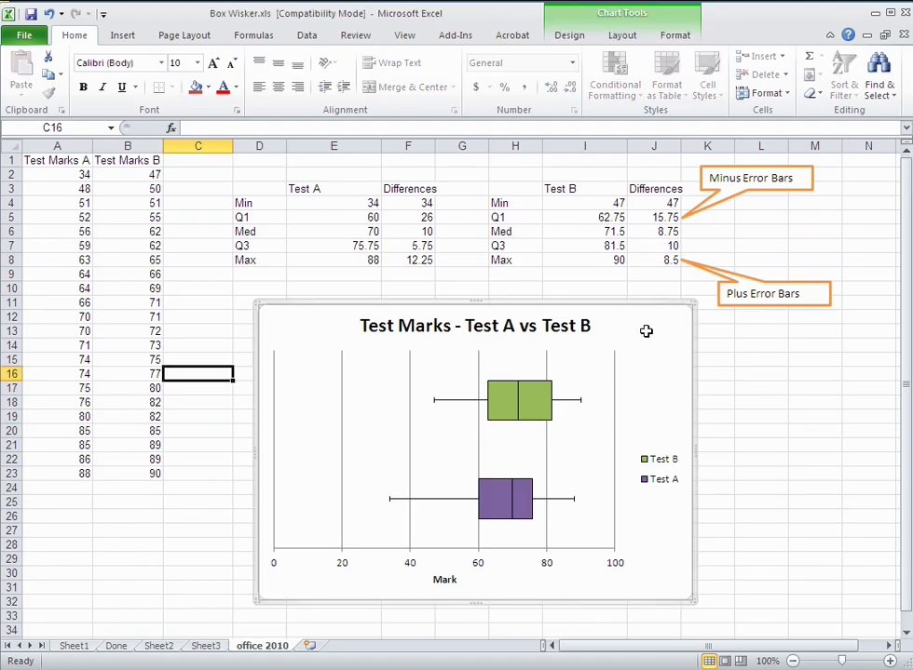
pyautogui.press('Delete')
# - Clear the Test A and Test B Differences cells in F2:F8 and J2:J8
pyautogui.moveTo(410, 175); pyautogui.dragTo(412, 268)
pyautogui.press('Delete')
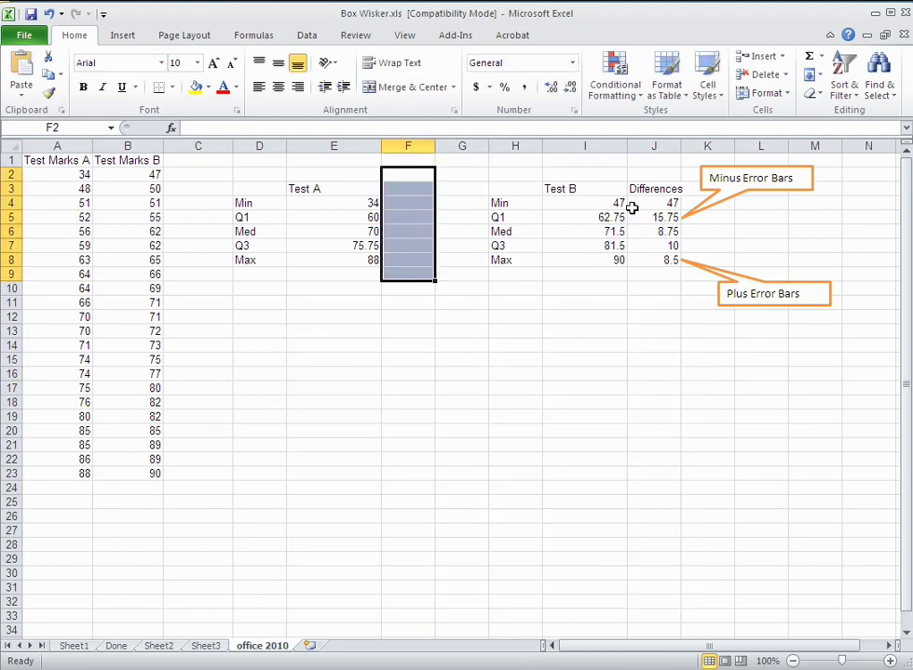
pyautogui.moveTo(654, 176); pyautogui.dragTo(648, 259)
pyautogui.press('Delete')
pyautogui.click(577, 361)
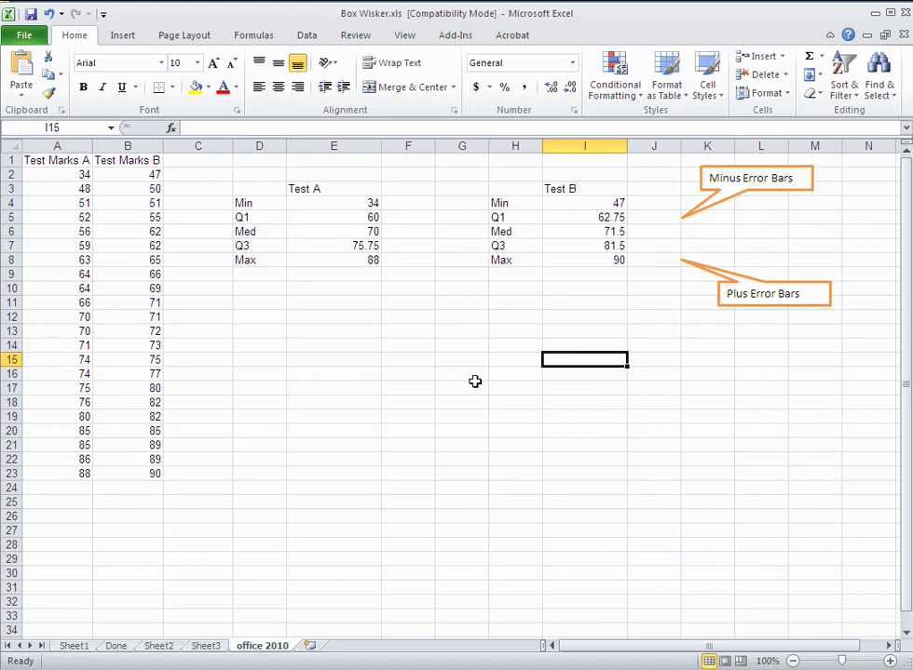
# - Highlight the raw marks table A1:B23 and then the Test A and Test B mark columns to review them
pyautogui.moveTo(71, 163); pyautogui.dragTo(132, 479)
pyautogui.click(183, 462)
pyautogui.moveTo(41, 175); pyautogui.dragTo(43, 473)
pyautogui.moveTo(122, 175); pyautogui.dragTo(110, 473)
pyautogui.click(189, 359)
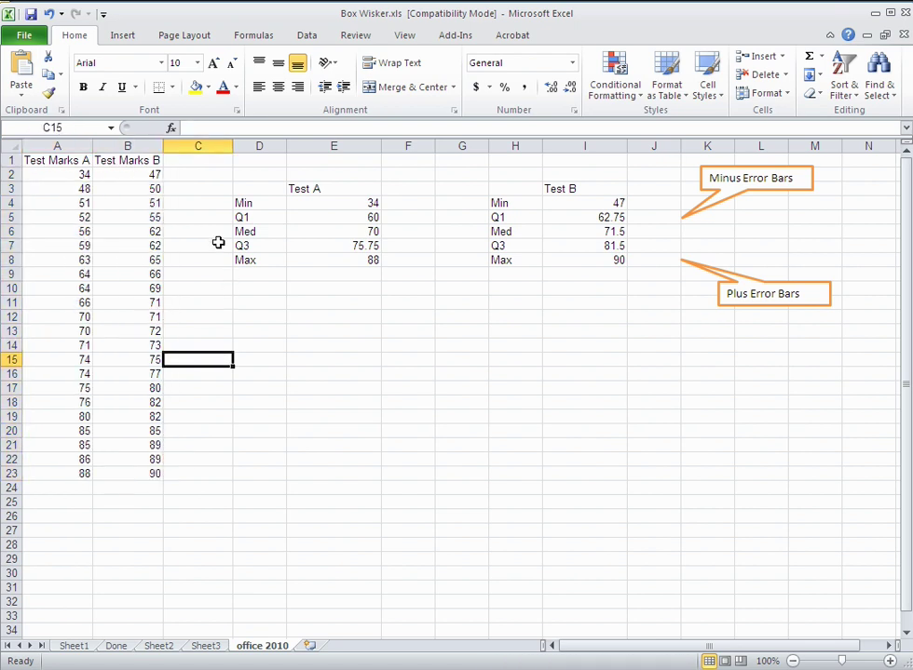
pyautogui.click(248, 204)
pyautogui.click(250, 219)
pyautogui.click(249, 235)
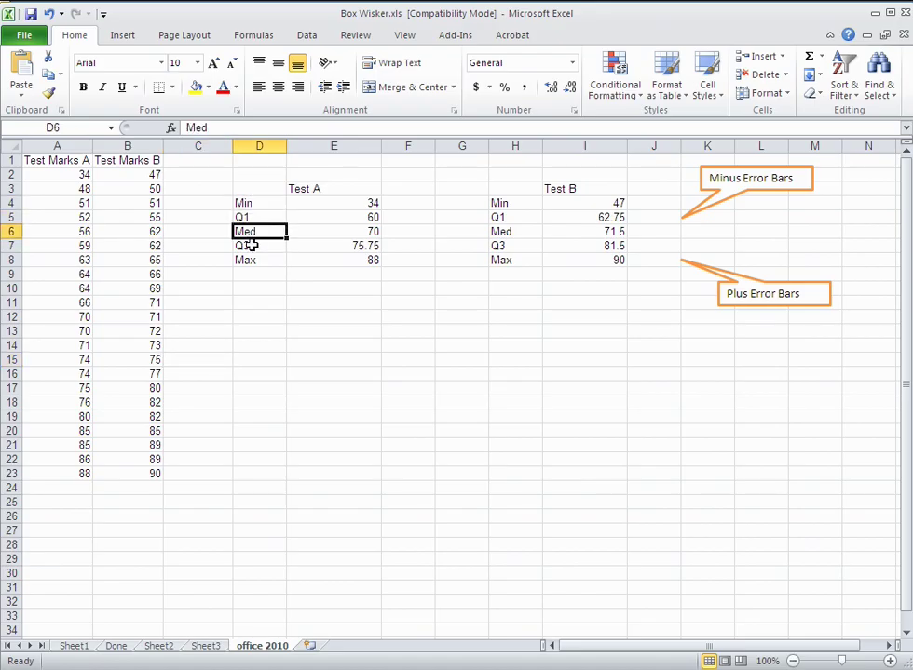
pyautogui.click(253, 248)
pyautogui.click(253, 261)
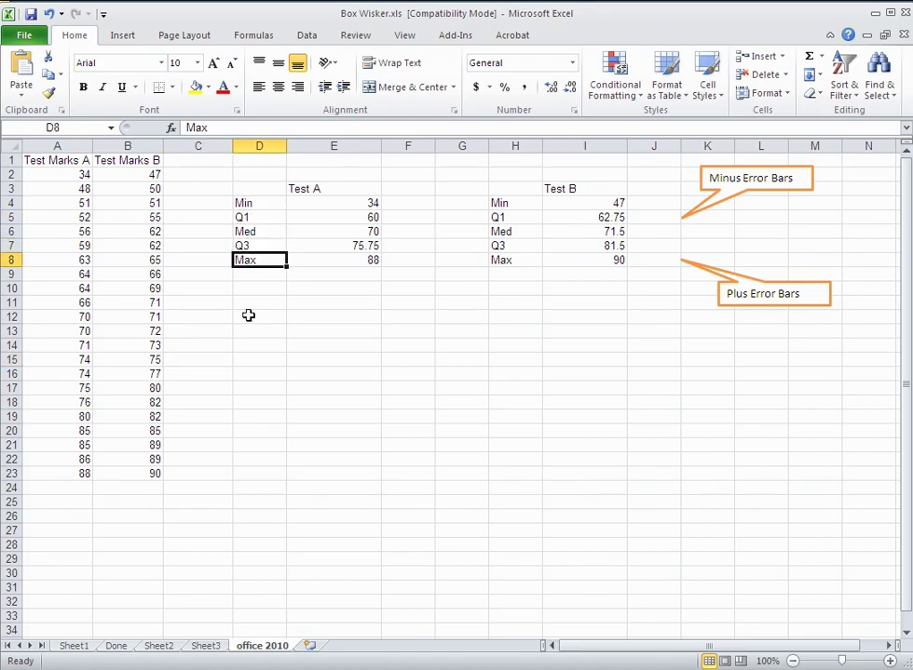
pyautogui.click(295, 205)
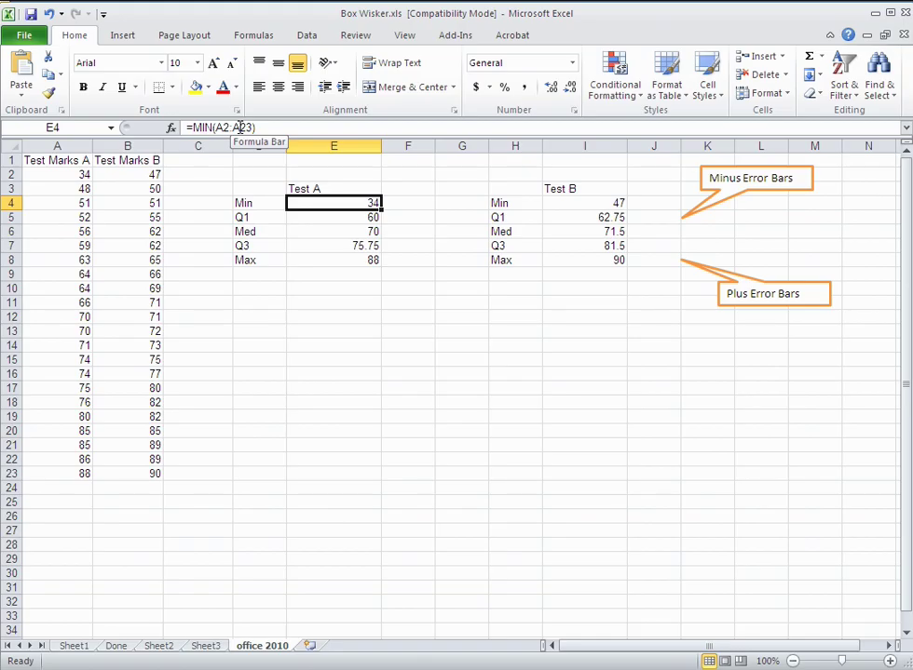
pyautogui.moveTo(215, 128); pyautogui.dragTo(251, 127)
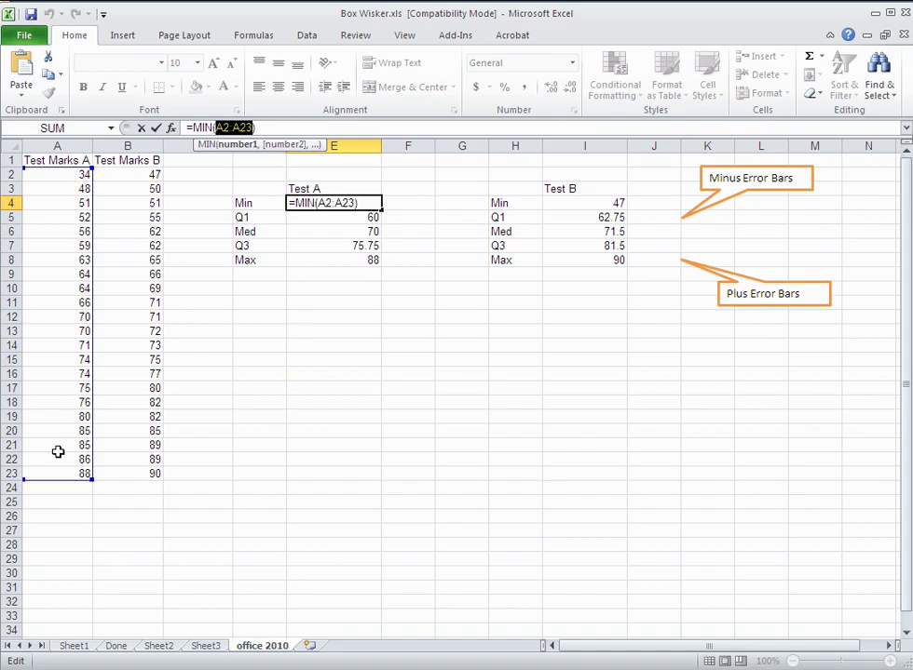
pyautogui.press('Escape')
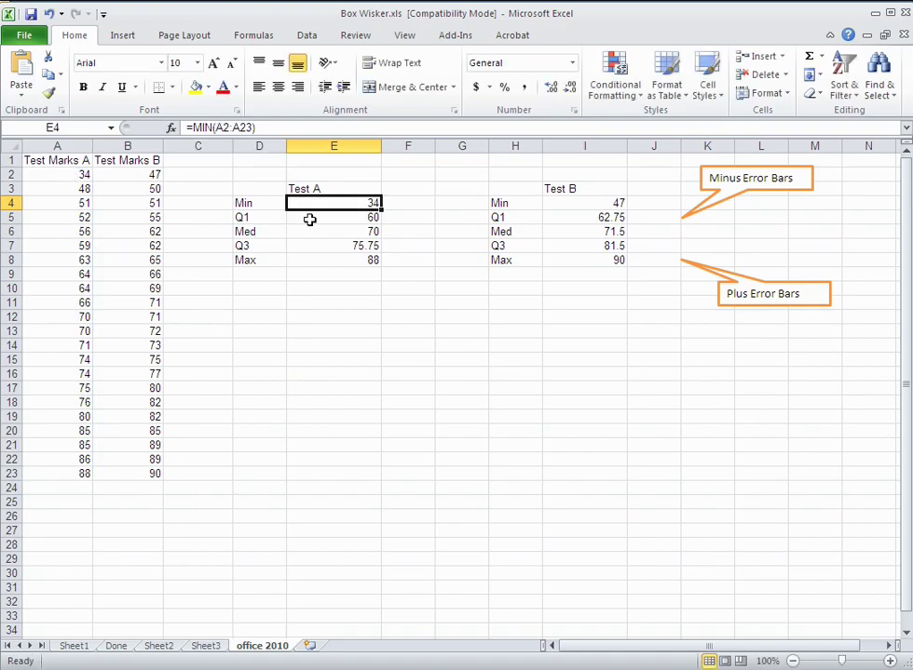
pyautogui.click(307, 217)
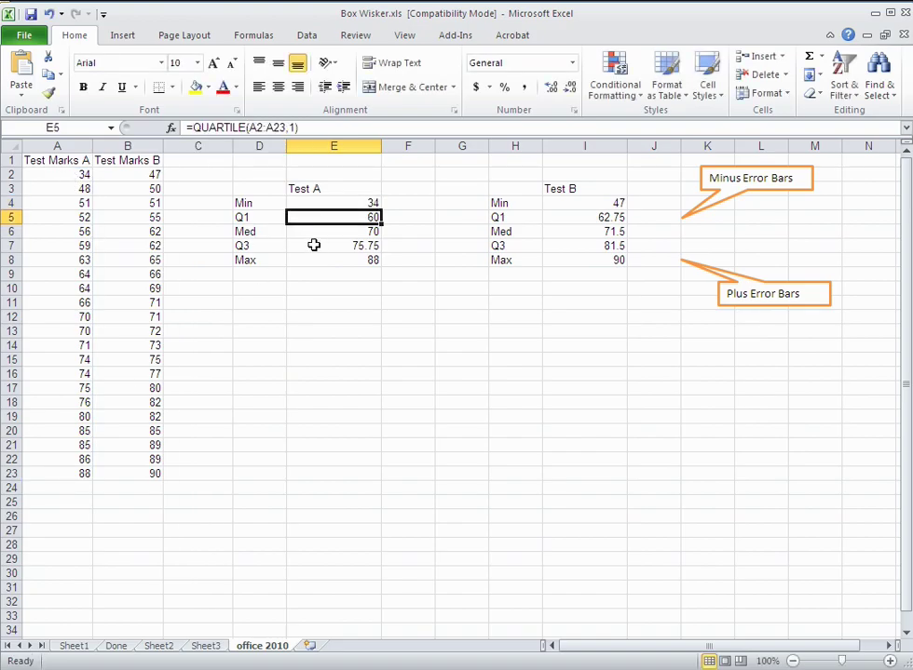
pyautogui.doubleClick(258, 127)
pyautogui.moveTo(263, 128); pyautogui.dragTo(284, 128)
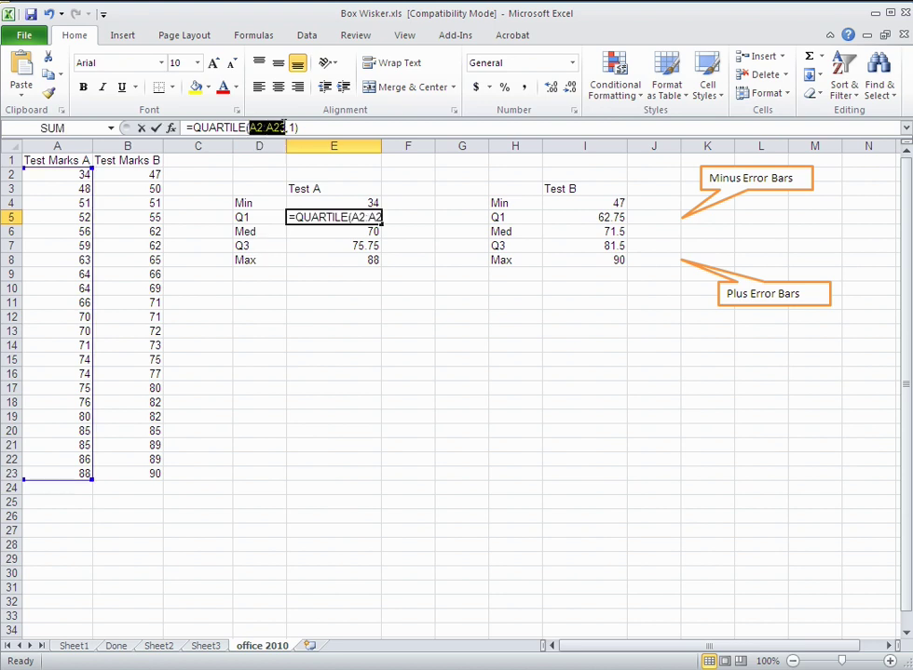
pyautogui.doubleClick(291, 127)
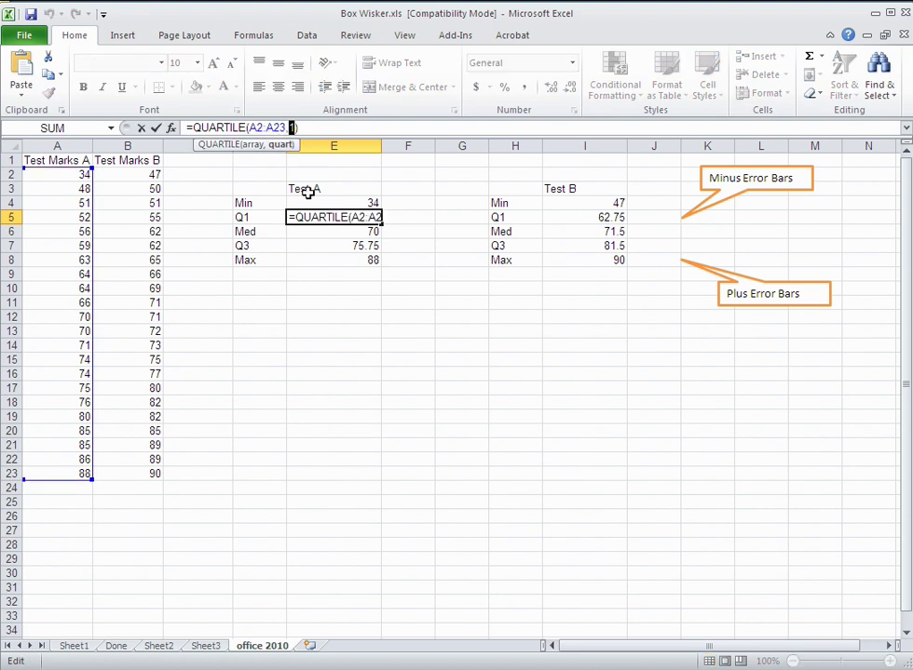
pyautogui.press('Escape')
pyautogui.click(318, 232)
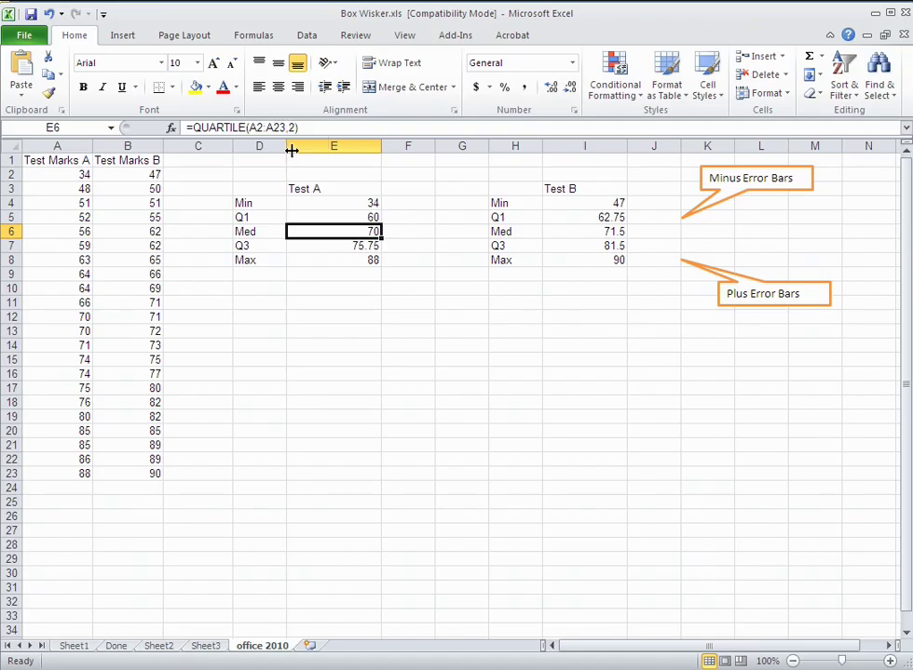
pyautogui.click(308, 247)
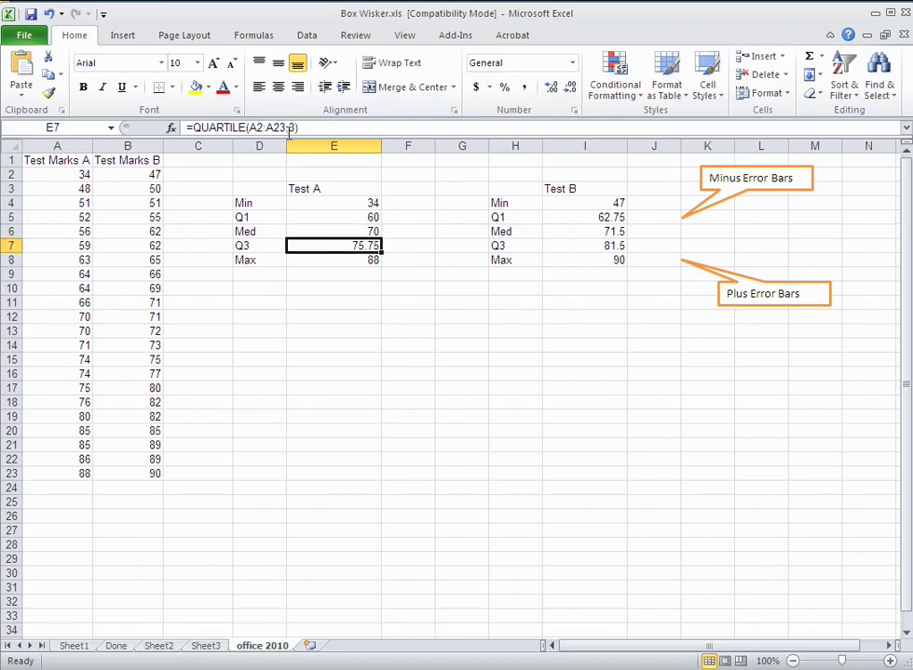
pyautogui.click(298, 261)
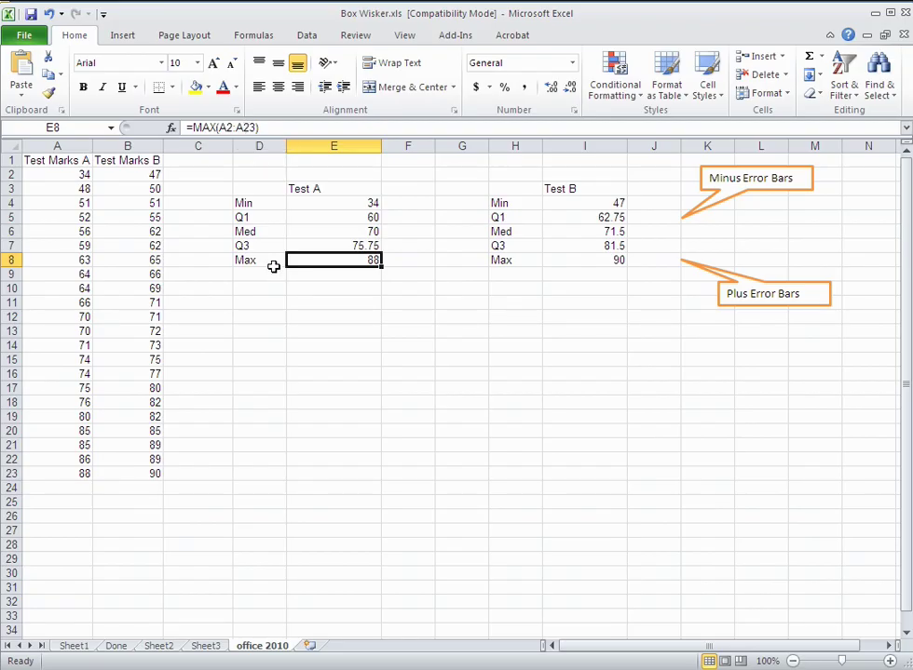
pyautogui.click(554, 203)
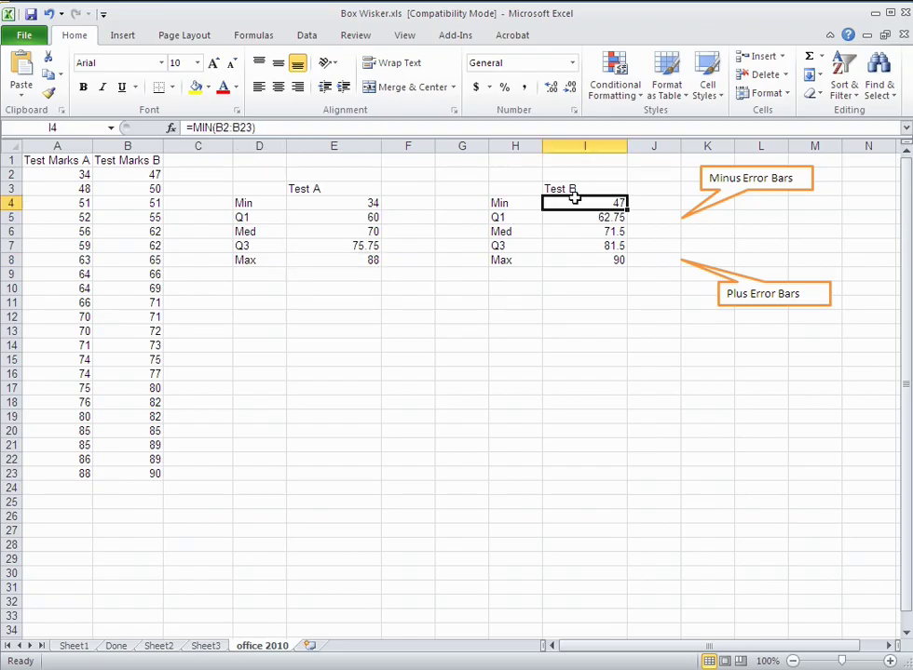
pyautogui.click(590, 217)
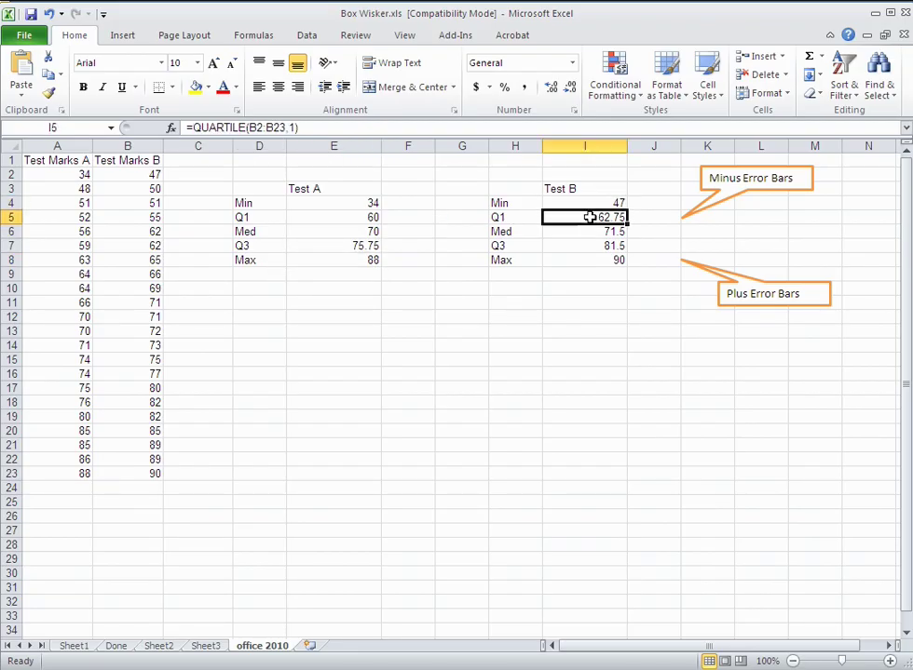
pyautogui.moveTo(129, 177); pyautogui.dragTo(147, 472)
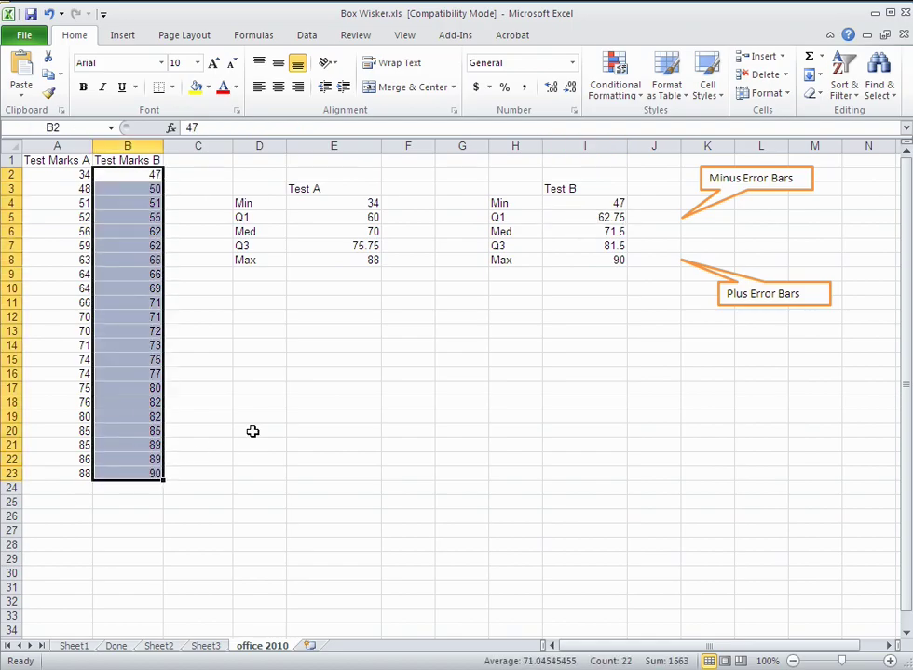
pyautogui.click(345, 292)
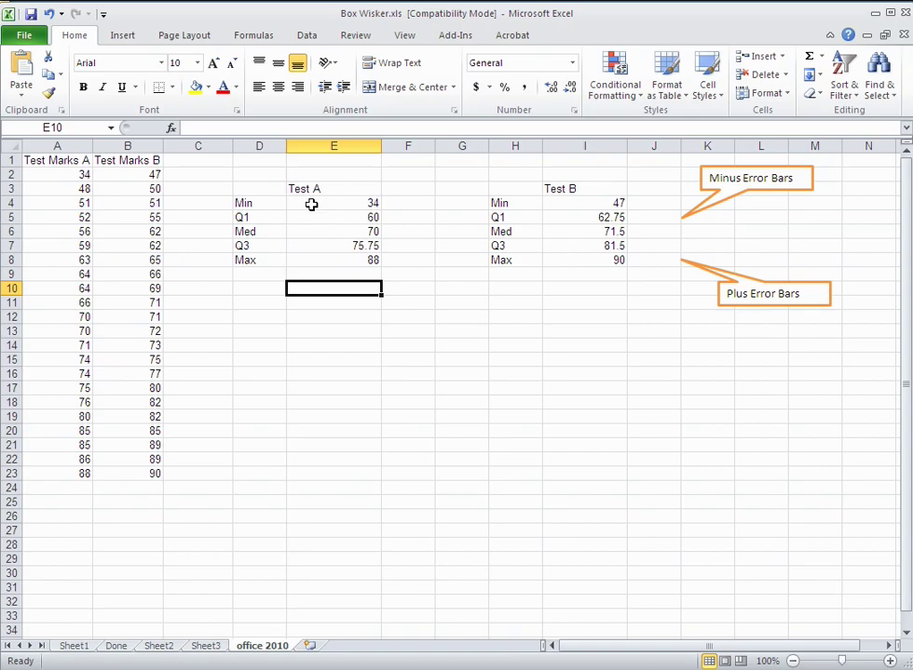
pyautogui.click(296, 202)
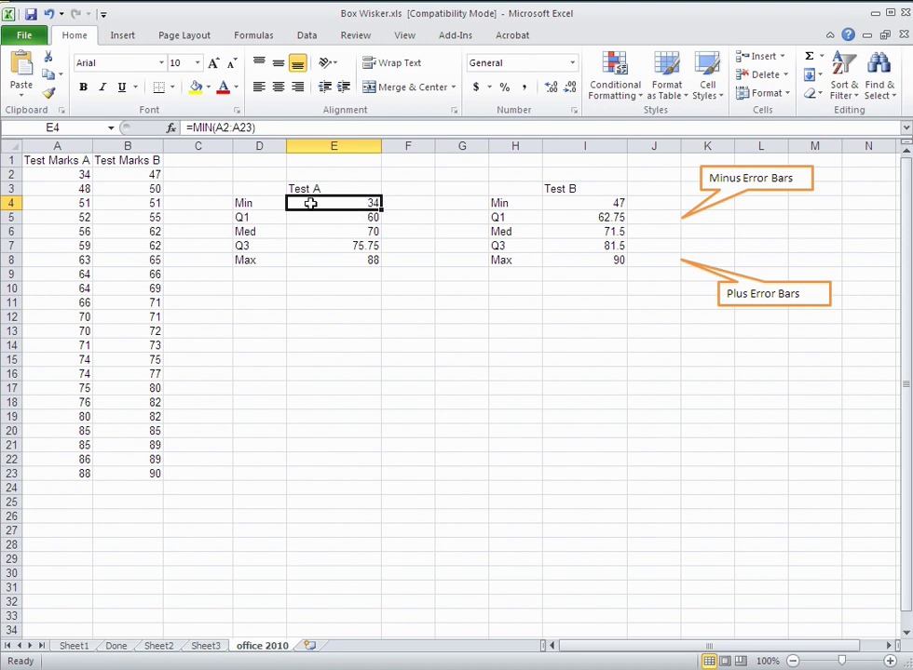
# - Look through the Column chart types on the Insert tab, then select cell F3
pyautogui.click(123, 37)
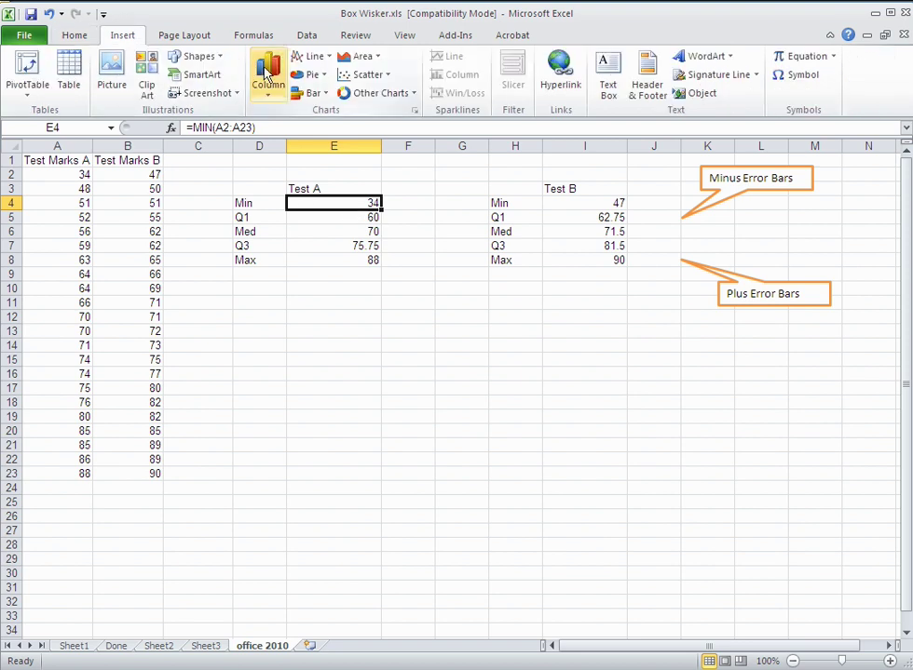
pyautogui.click(269, 89)
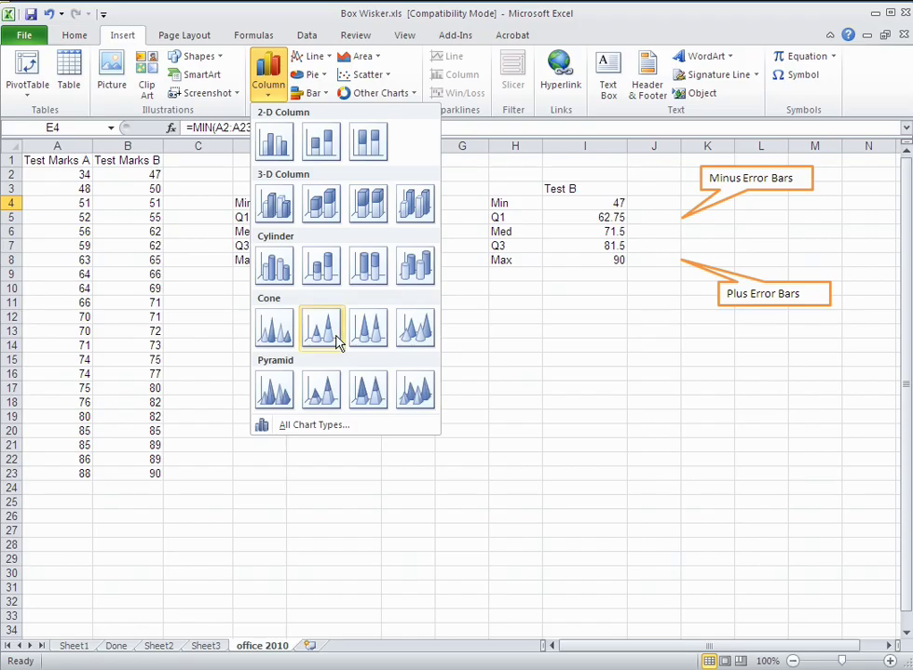
pyautogui.click(267, 94)
pyautogui.click(270, 97)
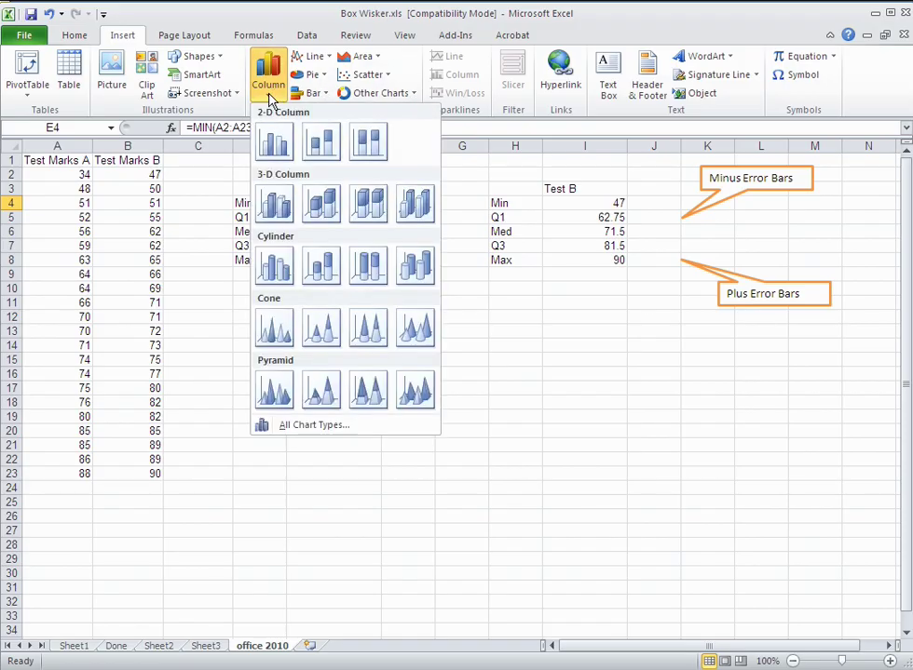
pyautogui.click(284, 23)
pyautogui.click(407, 189)
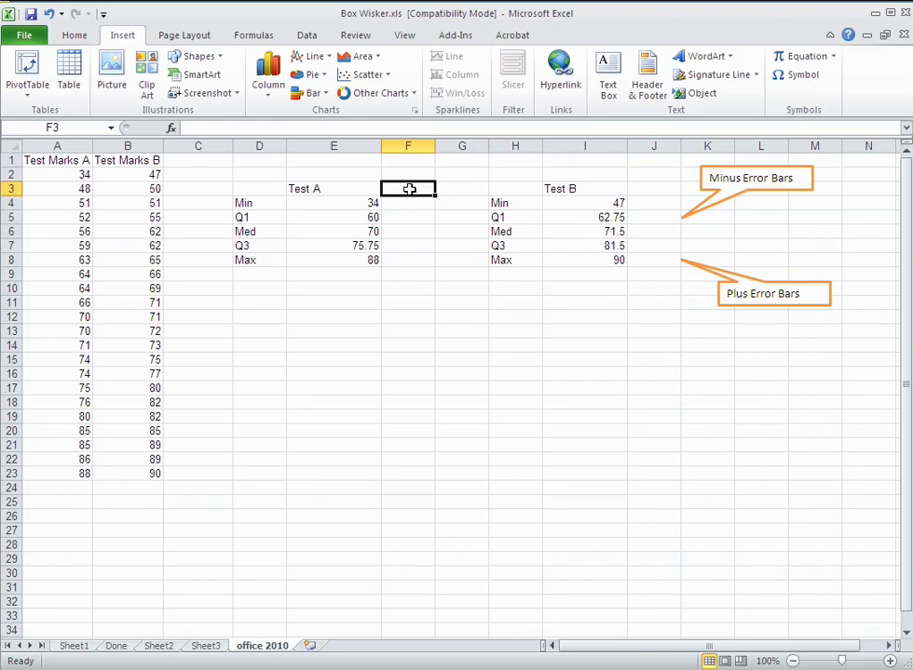
# - Add 'Difference' headings in F3 and J3
pyautogui.write('Diffe')
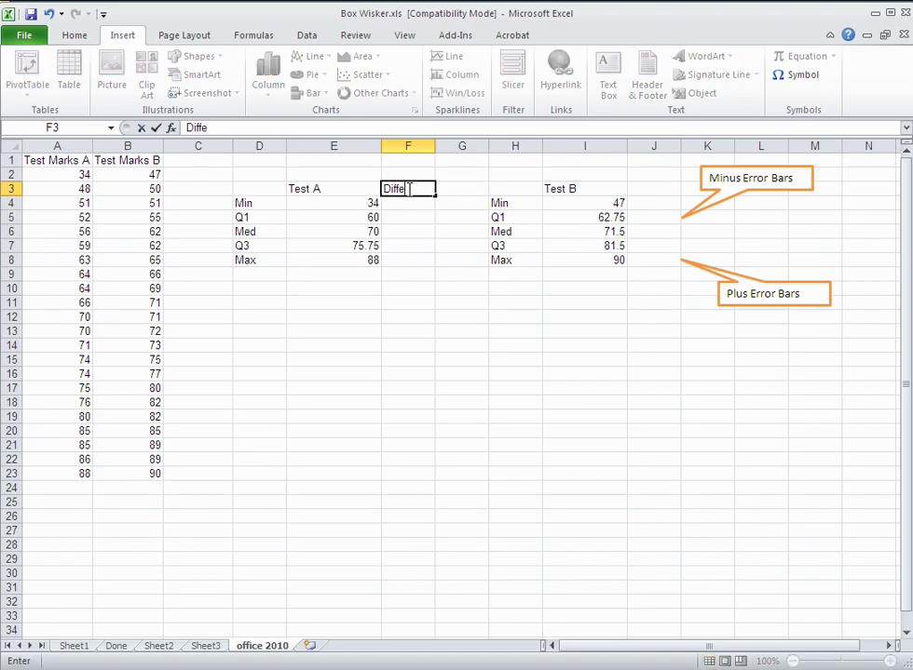
pyautogui.press('Return')
pyautogui.click(409, 189)
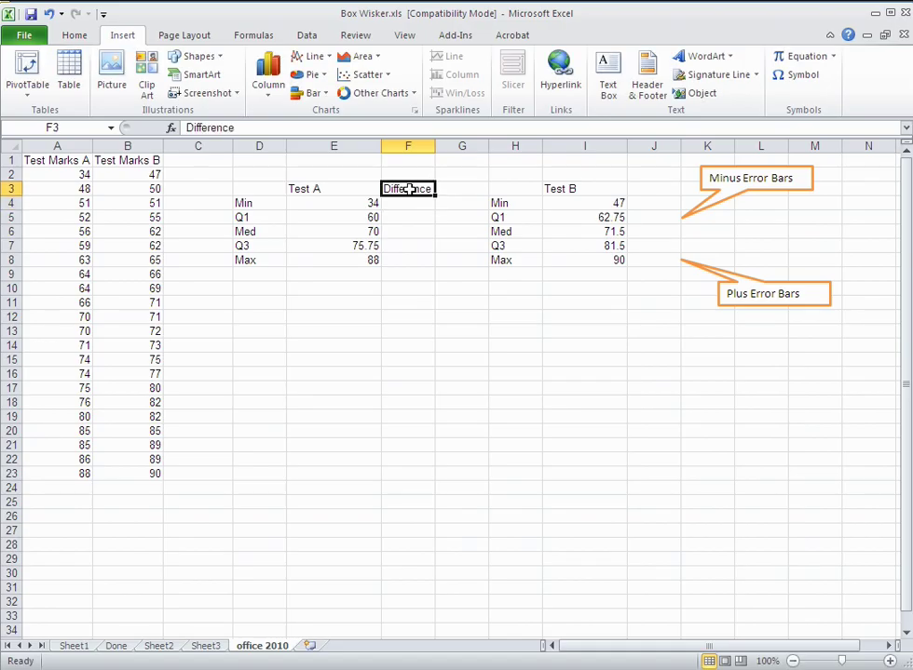
pyautogui.hotkey('ctrl', 'c')
pyautogui.click(636, 189)
pyautogui.hotkey('ctrl', 'v')
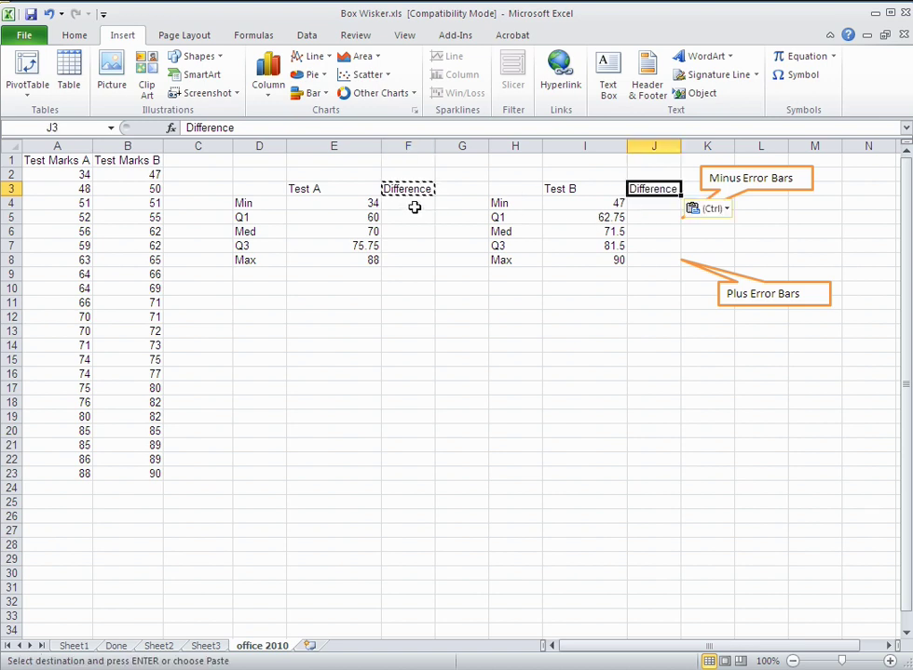
pyautogui.press('Escape')
# - Enter =E4 in F4 so it shows the Test A minimum, 34
pyautogui.click(413, 205)
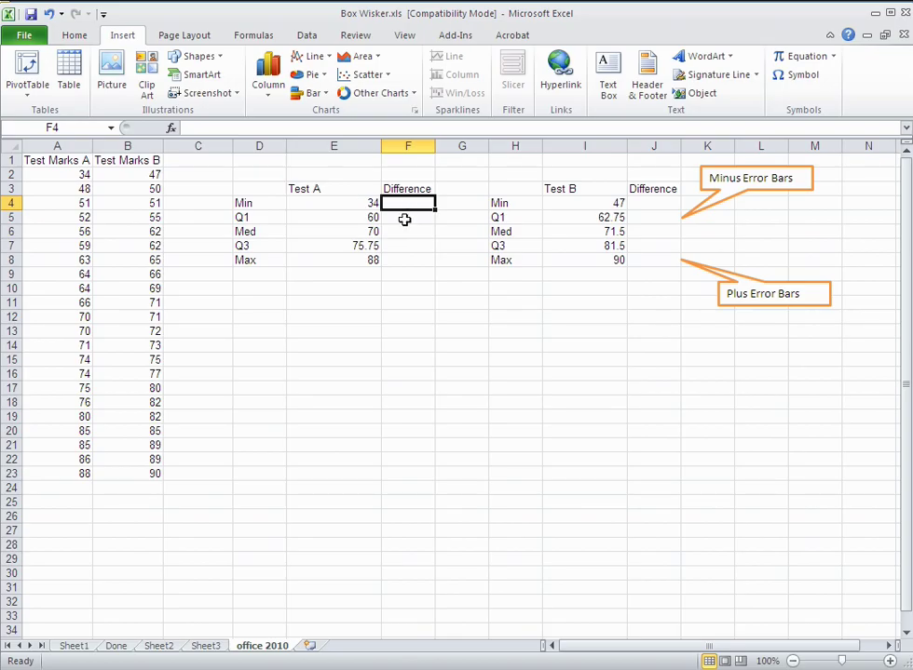
pyautogui.write('=')
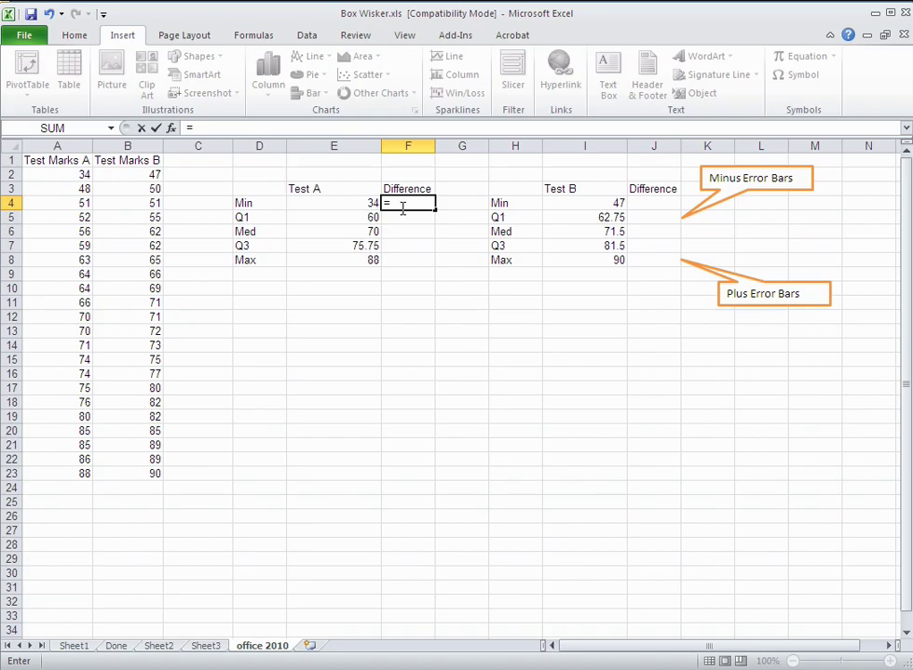
pyautogui.click(359, 204)
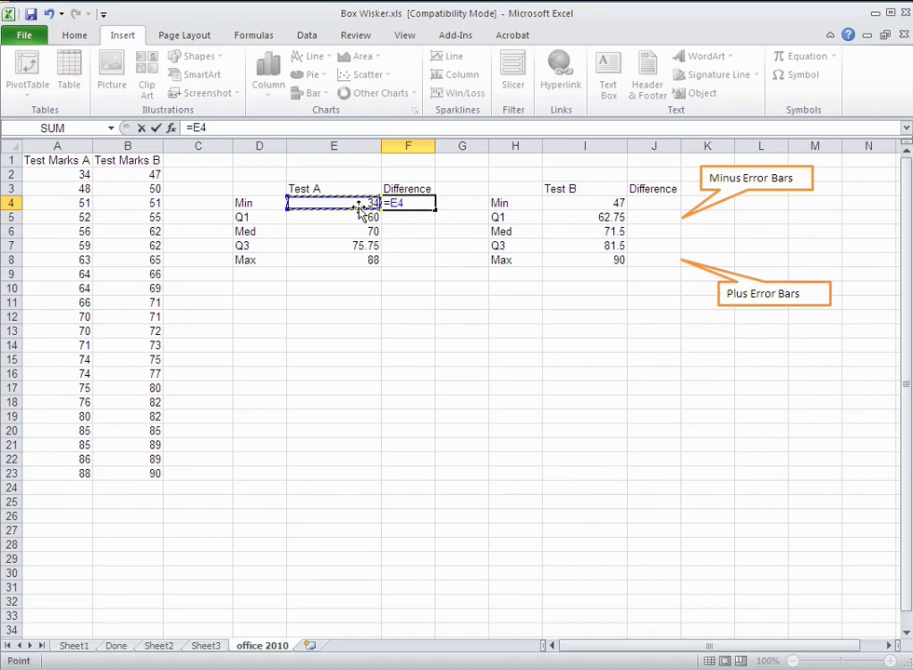
pyautogui.press('Return')
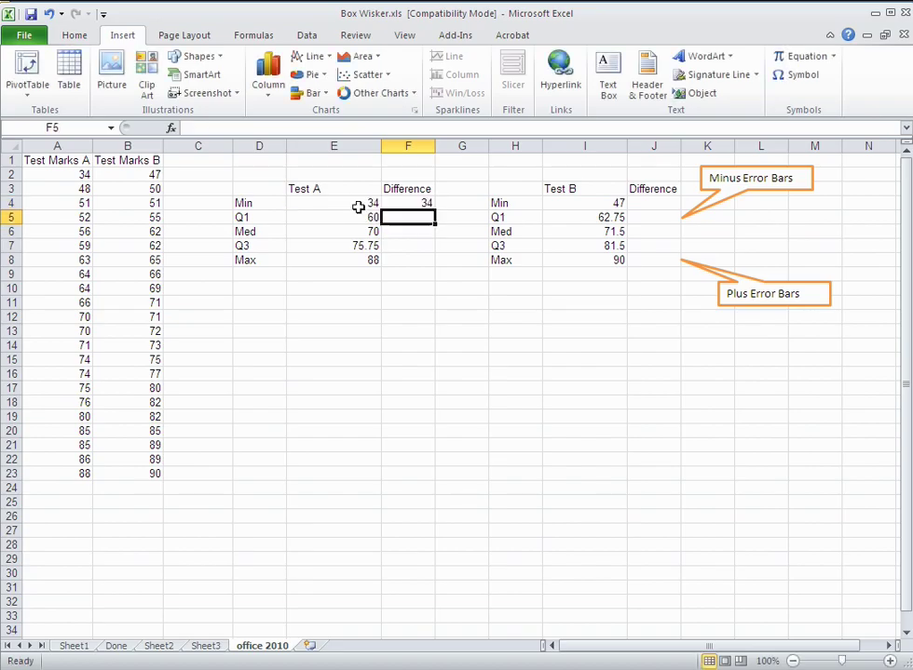
pyautogui.press('Up')
# - Enter =E5-E4 in F5 for the Q1 minus minimum difference
pyautogui.click(410, 216)
pyautogui.click(359, 218)
pyautogui.click(357, 203)
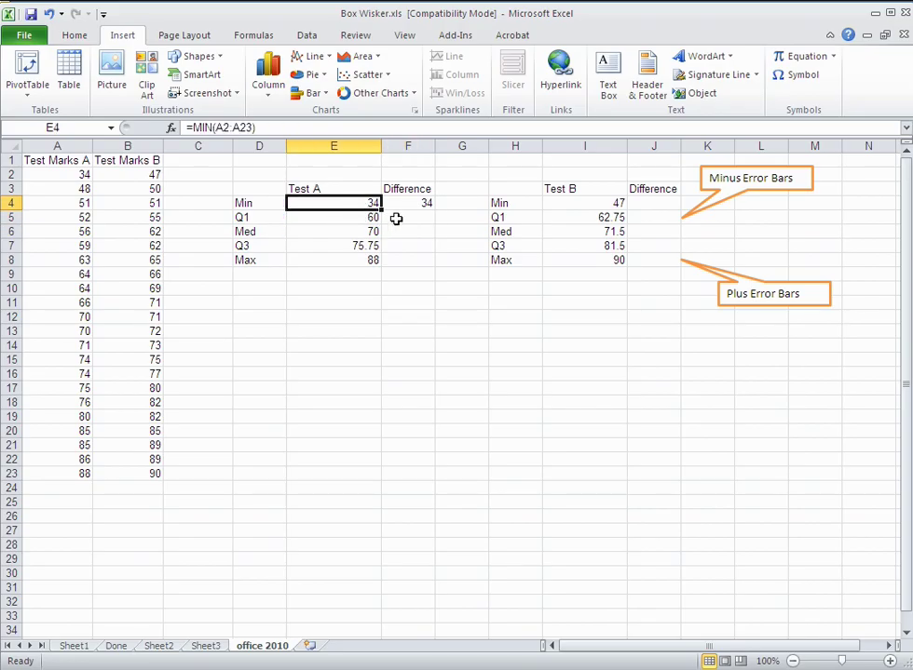
pyautogui.click(396, 221)
pyautogui.write('=')
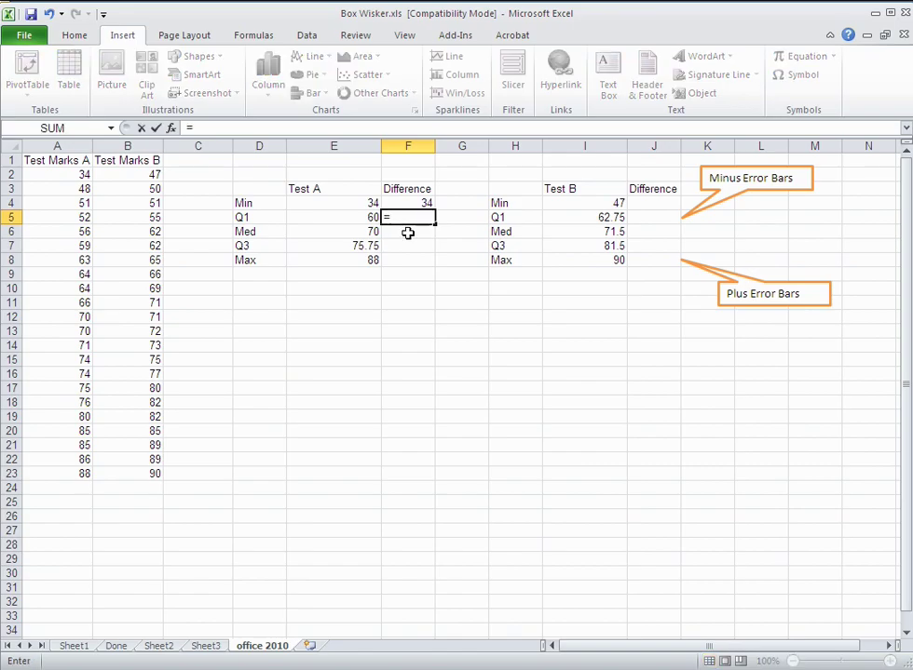
pyautogui.write('E5')
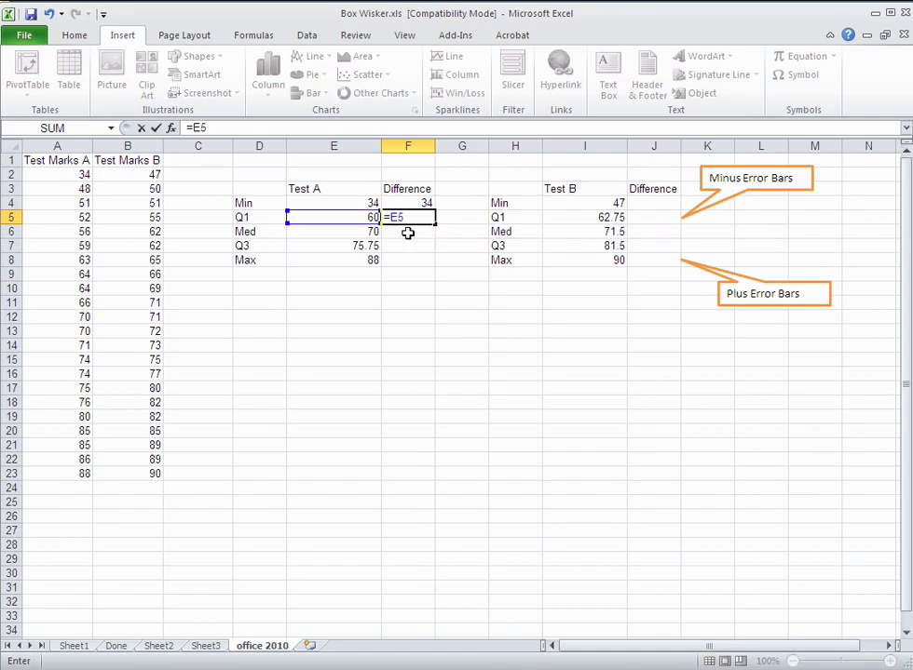
pyautogui.write('-E4')
pyautogui.press('Return')
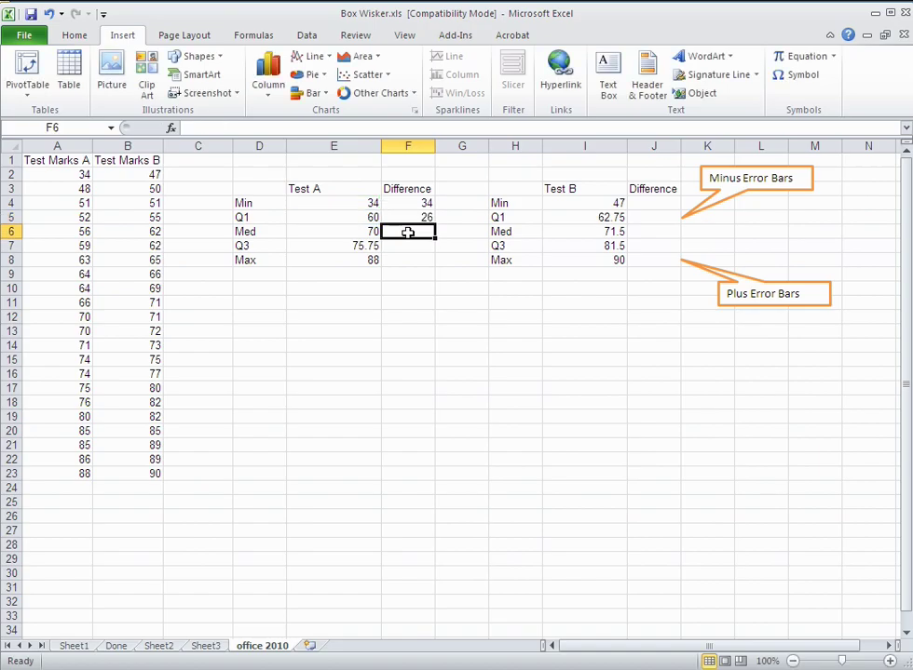
# - Fill the difference formula down to F8, giving 34, 26, 10, 5.75, 12.25
pyautogui.click(429, 218)
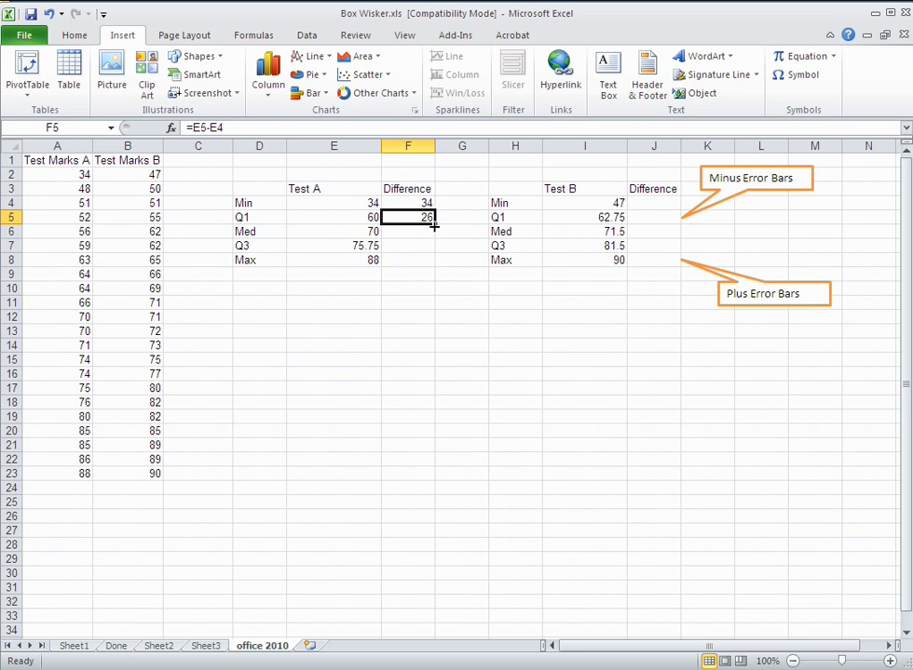
pyautogui.moveTo(433, 225); pyautogui.dragTo(432, 270)
pyautogui.click(416, 286)
pyautogui.click(421, 261)
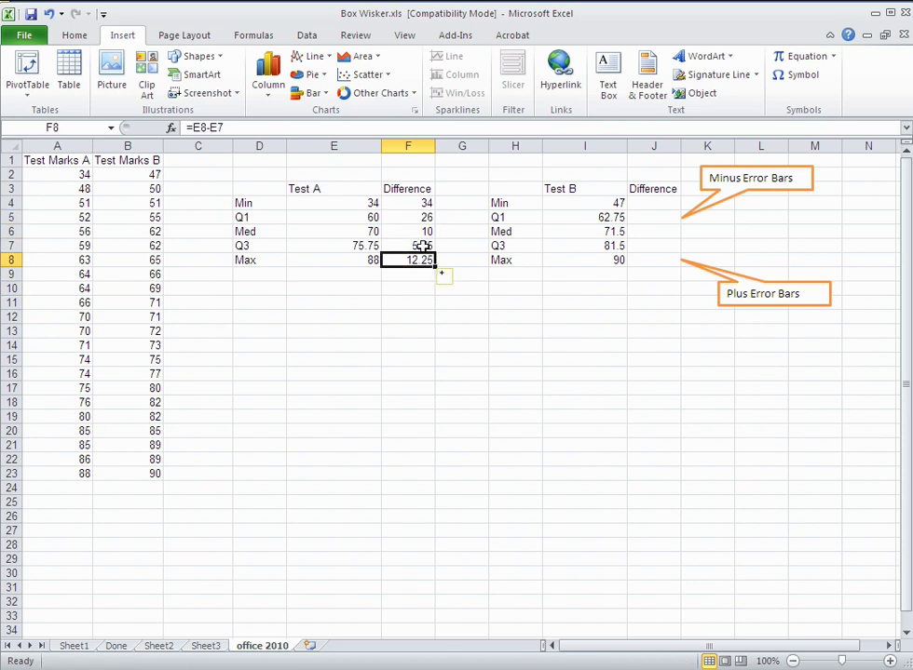
pyautogui.click(418, 244)
pyautogui.click(422, 232)
pyautogui.click(422, 203)
# - Copy F4:F8 into J4:J8 for Test B differences 47, 15.75, 8.75, 10, 8.5
pyautogui.moveTo(422, 204); pyautogui.dragTo(409, 263)
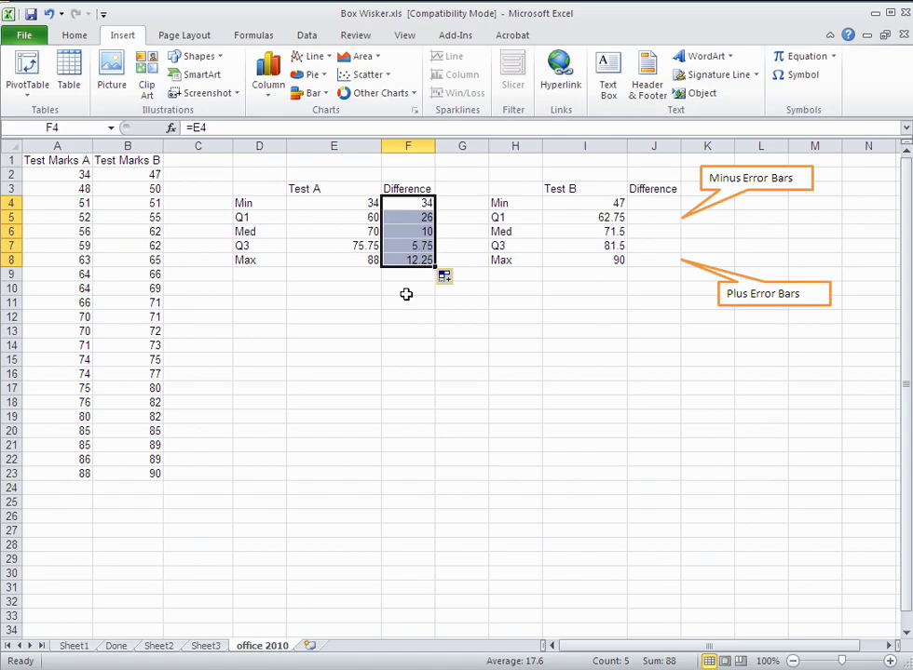
pyautogui.hotkey('ctrl', 'c')
pyautogui.click(645, 200)
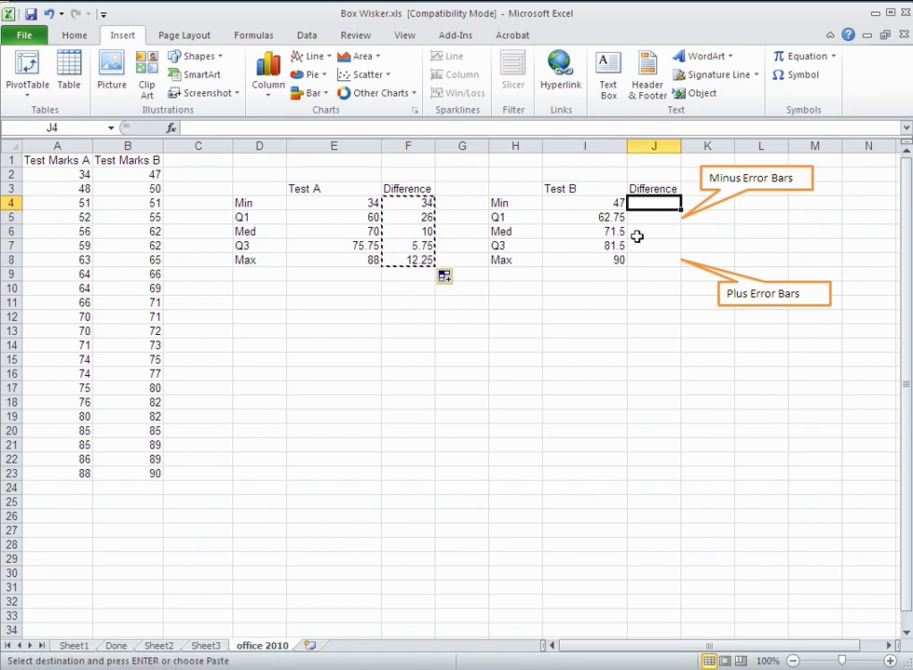
pyautogui.hotkey('ctrl', 'v')
pyautogui.press('Escape')
pyautogui.click(585, 249)
pyautogui.click(652, 203)
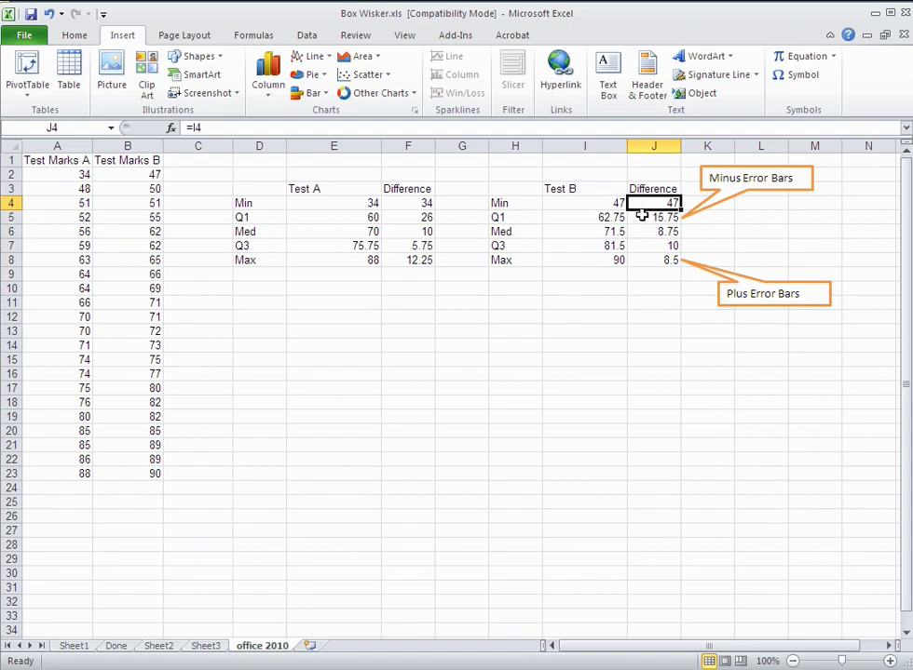
pyautogui.click(641, 217)
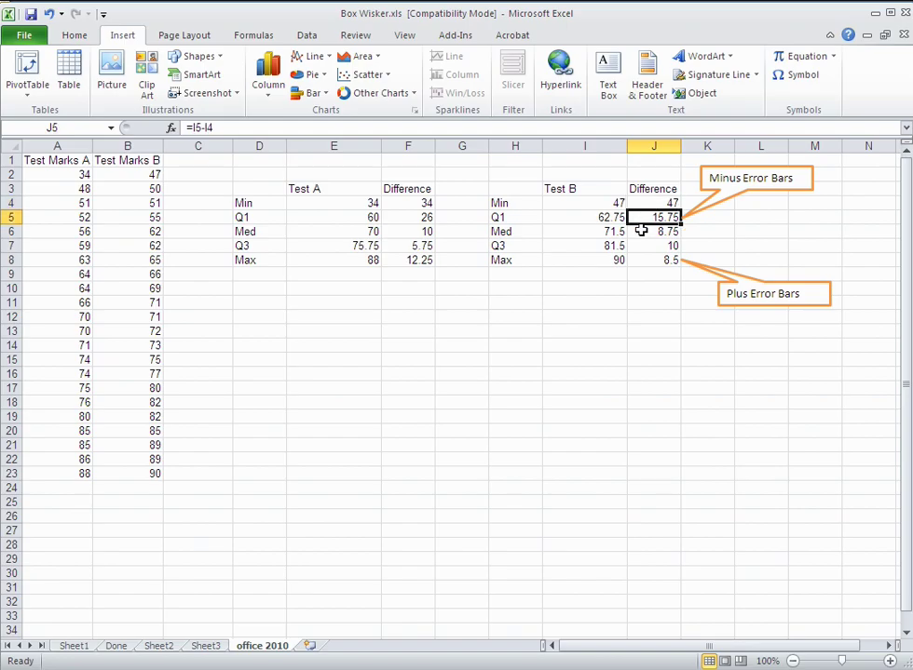
pyautogui.moveTo(583, 202); pyautogui.dragTo(596, 260)
pyautogui.click(648, 231)
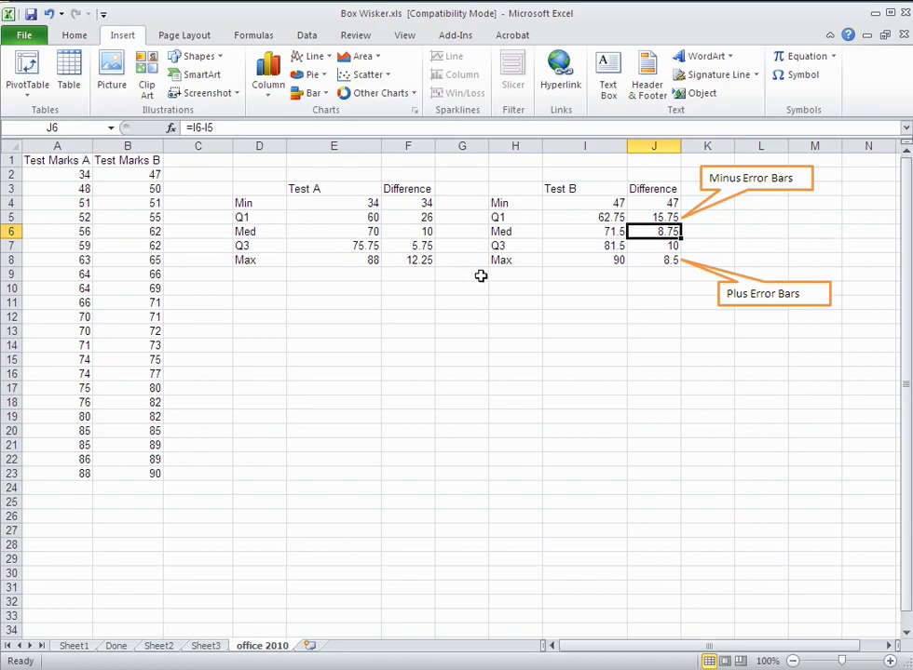
# - Select F4:F8 and Ctrl-add J4:J8 as one multi-range selection
pyautogui.click(650, 289)
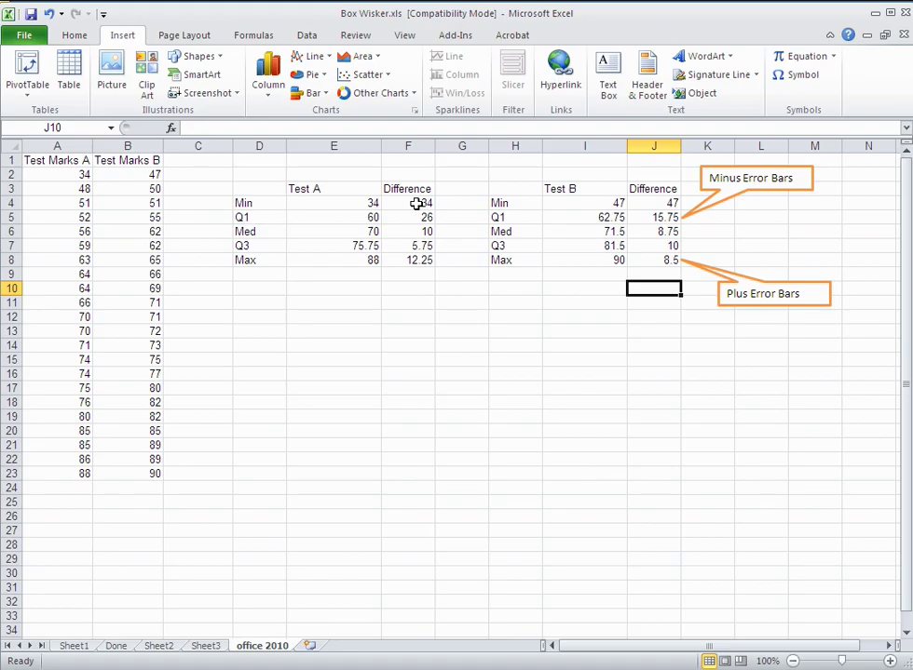
pyautogui.moveTo(417, 203); pyautogui.dragTo(413, 259)
pyautogui.moveTo(651, 203); pyautogui.dragTo(652, 259)
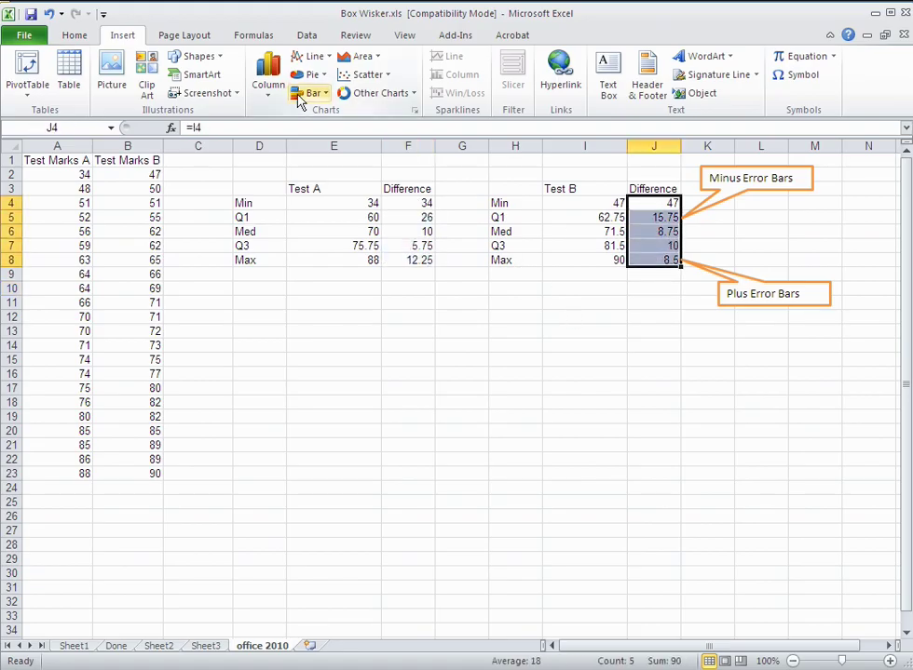
pyautogui.click(407, 205)
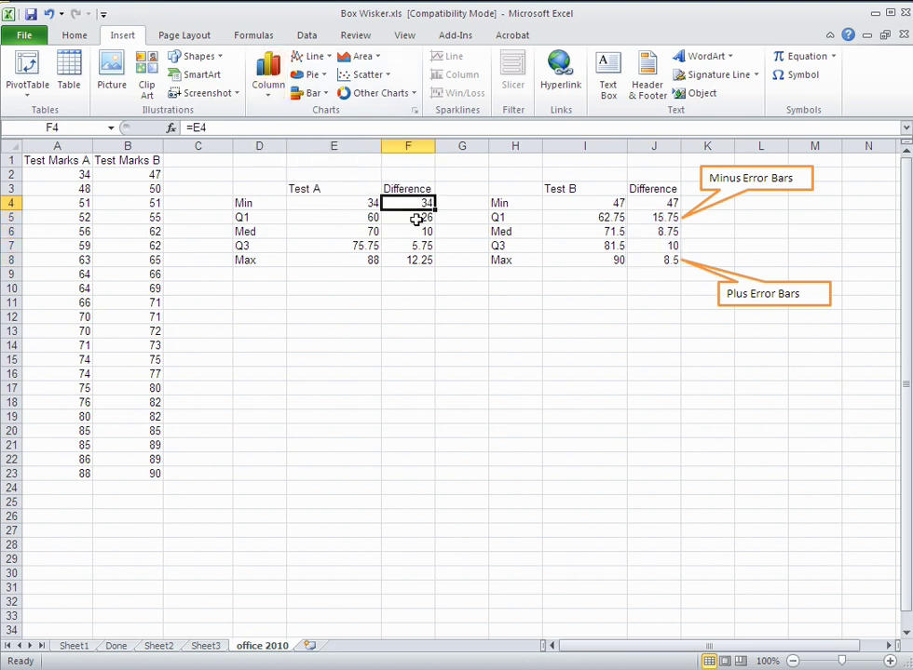
pyautogui.moveTo(419, 199); pyautogui.dragTo(419, 260)
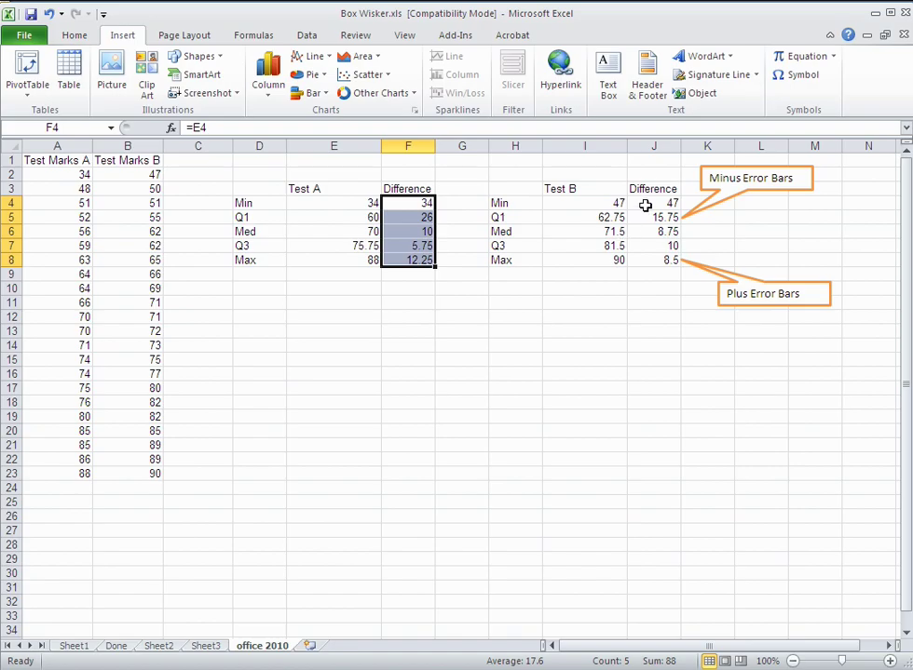
pyautogui.keyDown('ctrl'); pyautogui.moveTo(644, 205); pyautogui.dragTo(643, 260); pyautogui.keyUp('ctrl')
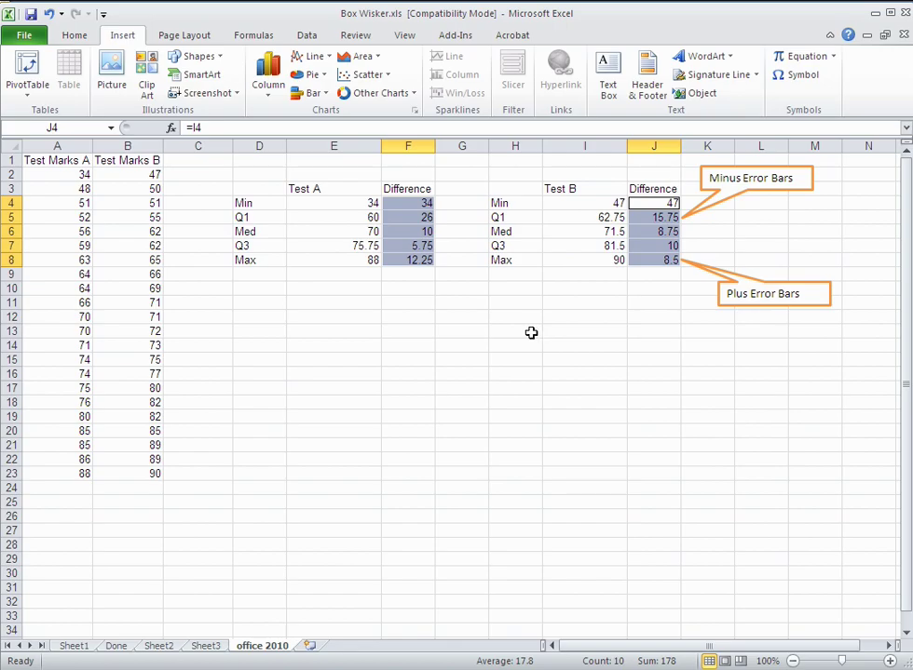
# - Insert a 2-D stacked bar chart of the differences and nudge it below the tables
pyautogui.click(314, 94)
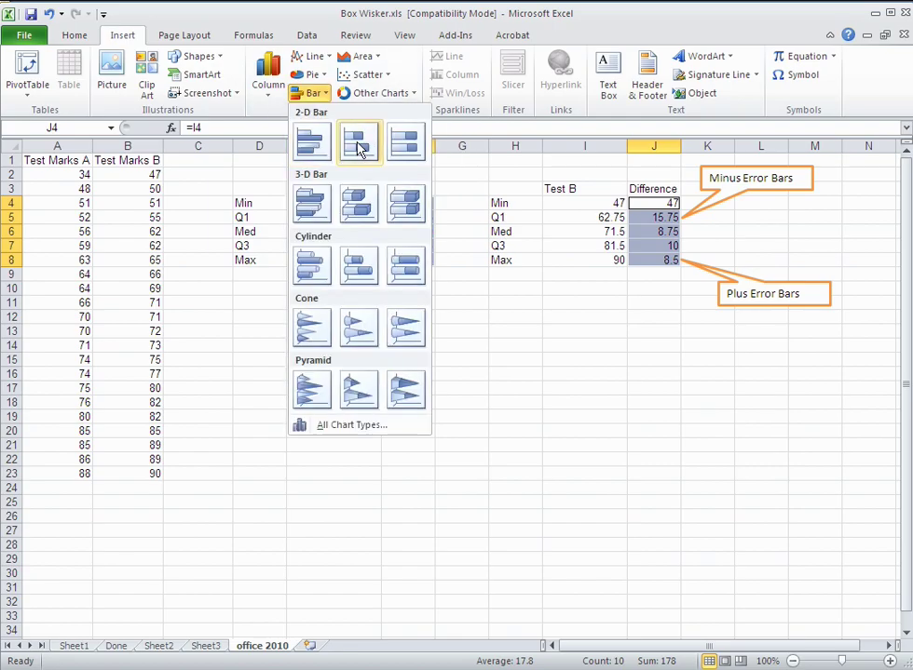
pyautogui.click(358, 147)
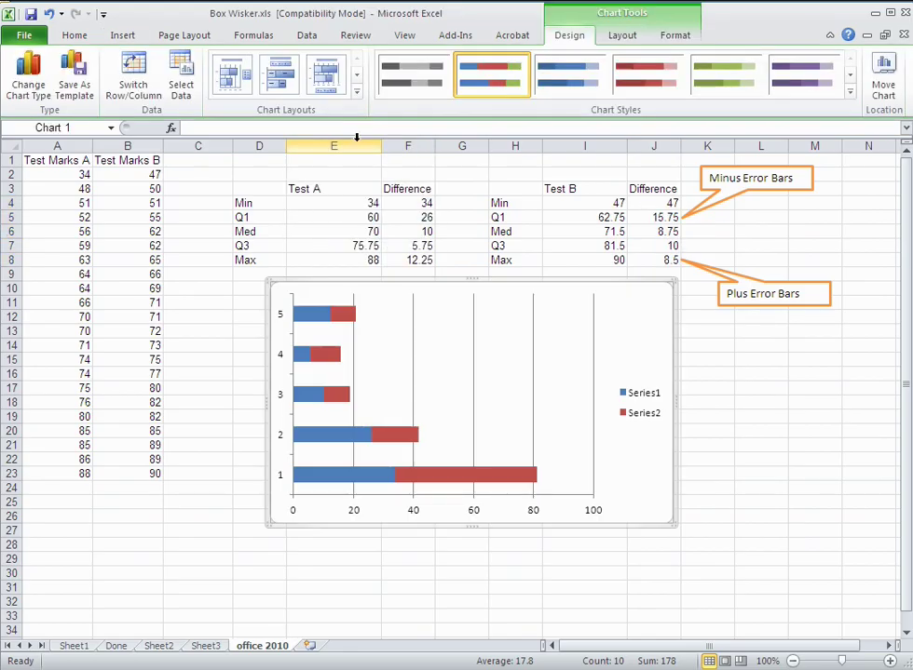
pyautogui.moveTo(649, 325); pyautogui.dragTo(630, 353)
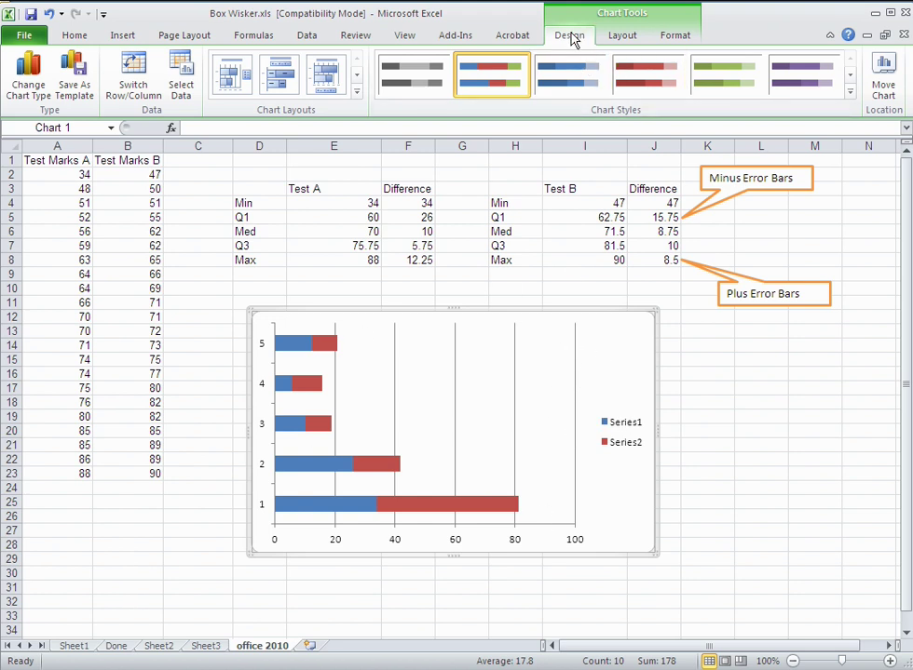
# - Switch row/column so each test gets one bar split into Series1 to Series5
pyautogui.click(131, 82)
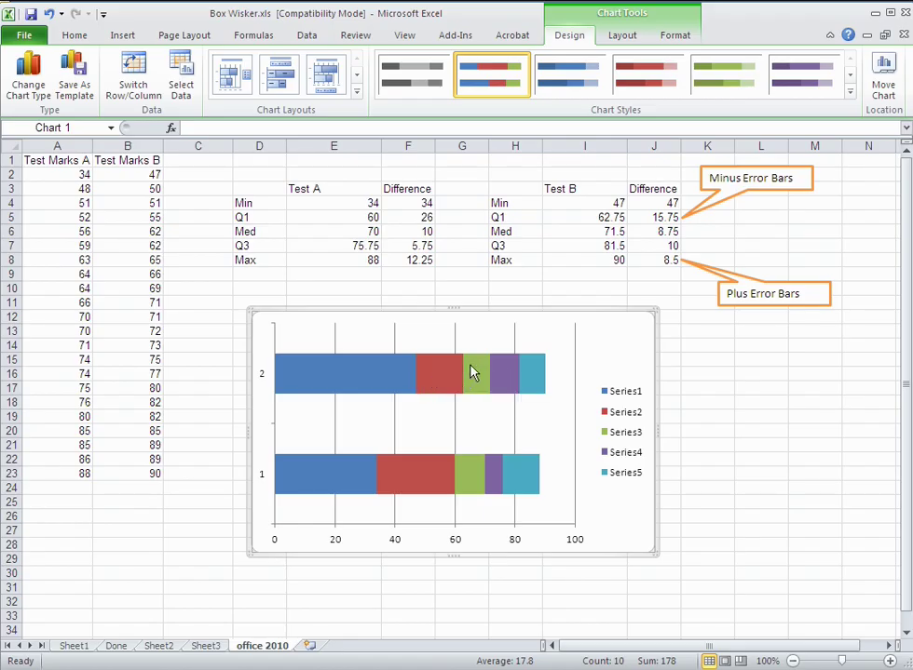
pyautogui.moveTo(536, 375)
# - Set the Series1 bars to No fill so each test's bar starts at its minimum
pyautogui.click(354, 387)
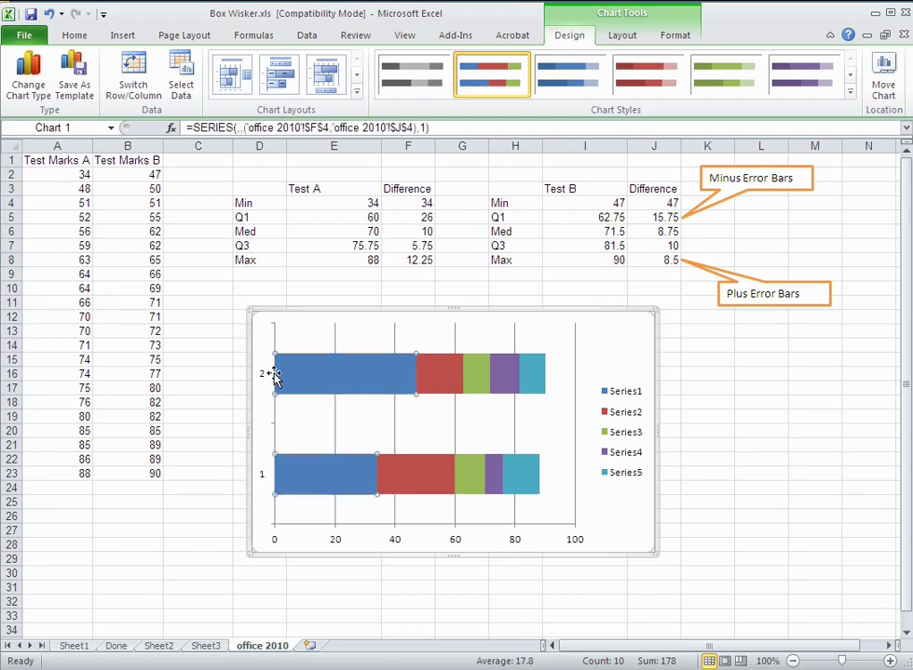
pyautogui.rightClick(362, 382)
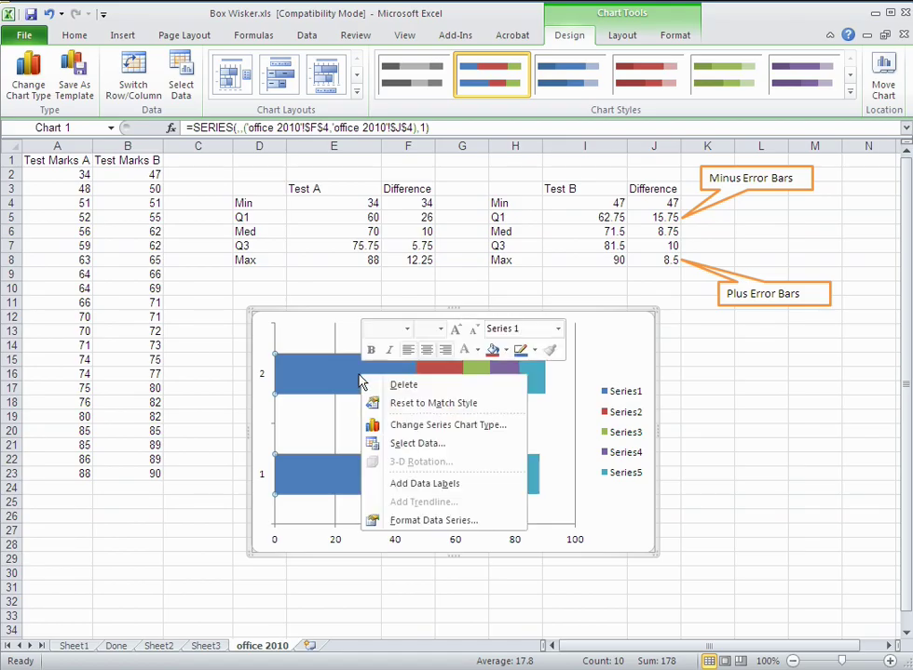
pyautogui.click(398, 523)
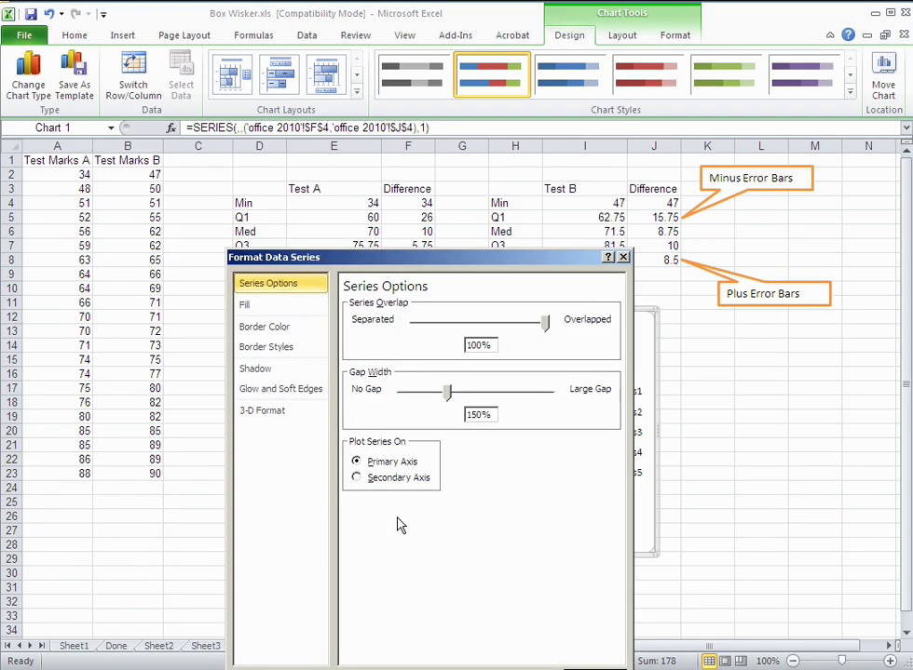
pyautogui.click(273, 330)
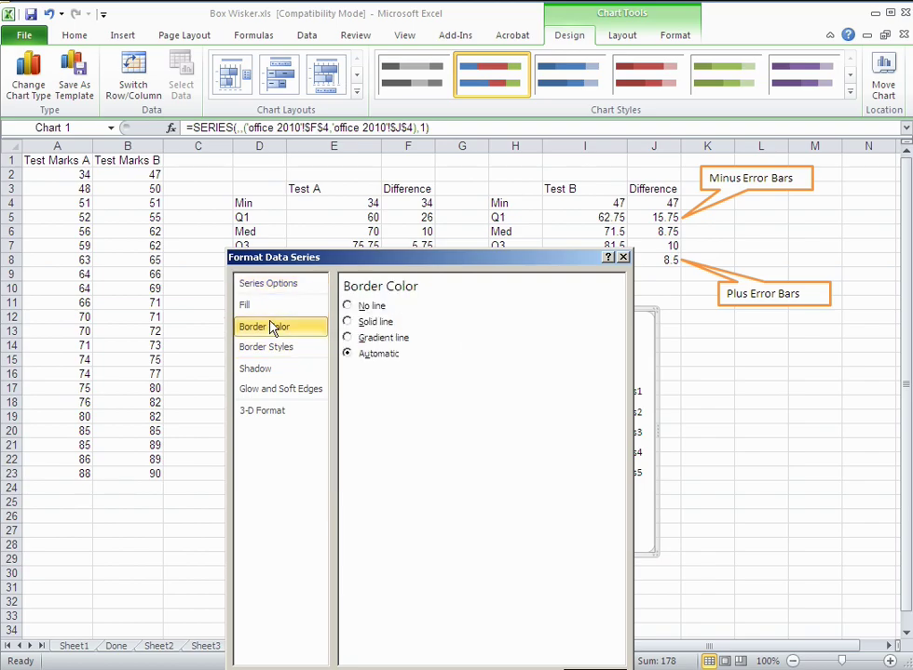
pyautogui.click(264, 307)
pyautogui.click(369, 310)
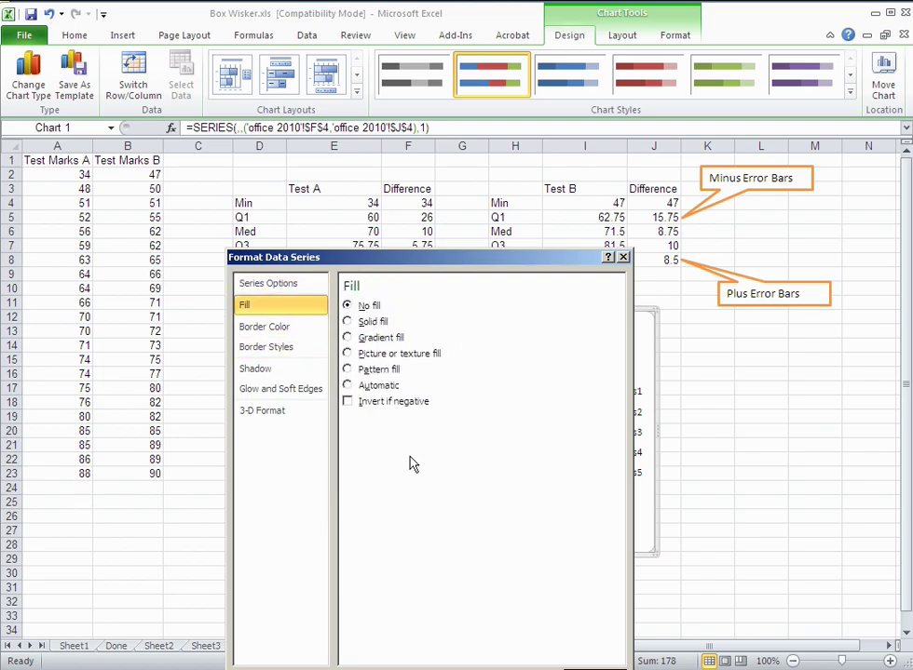
pyautogui.press('Escape')
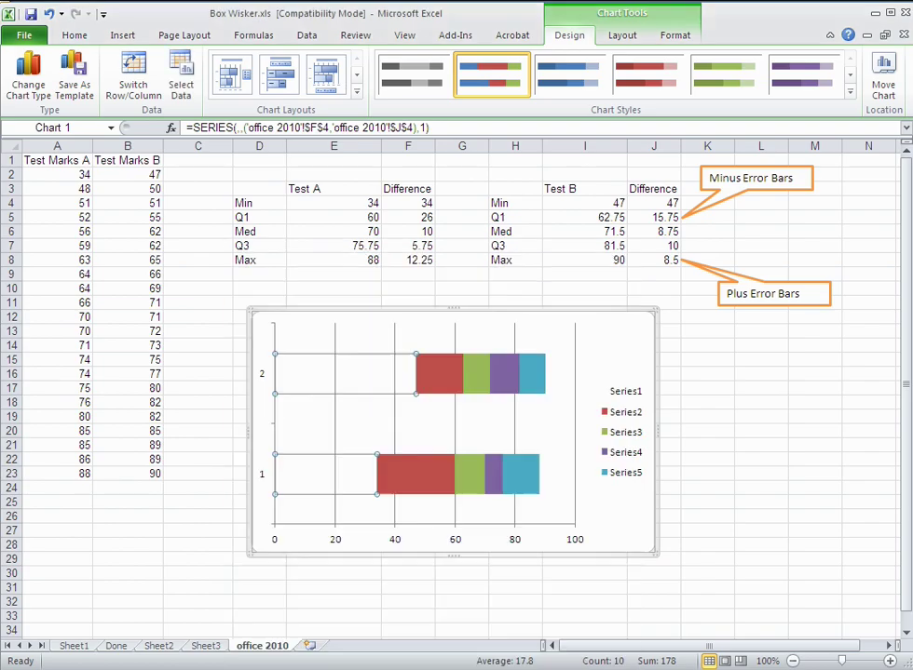
pyautogui.click(414, 422)
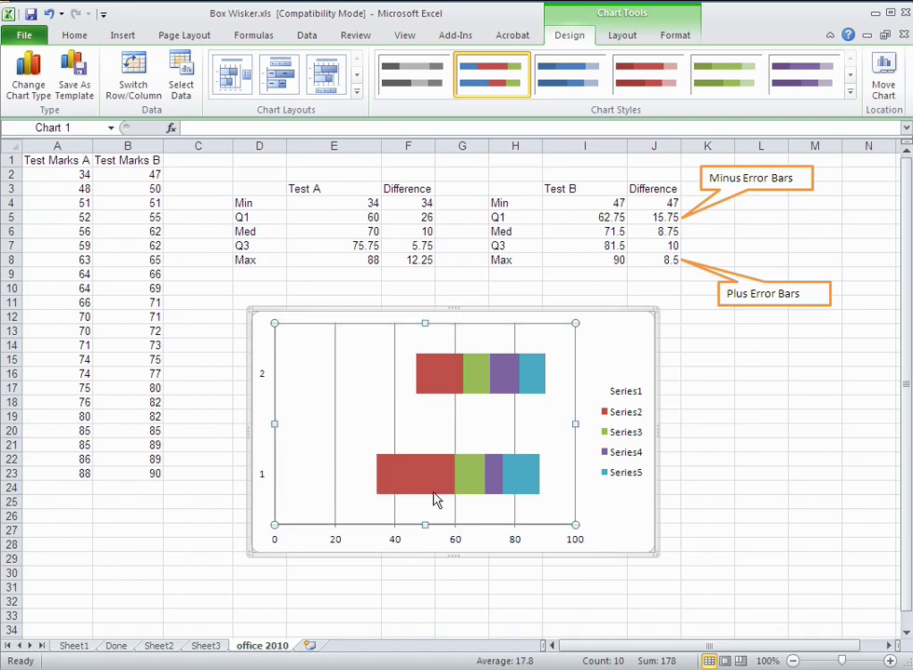
# - Add Standard Error bars to the purple Series4 bars
pyautogui.click(511, 445)
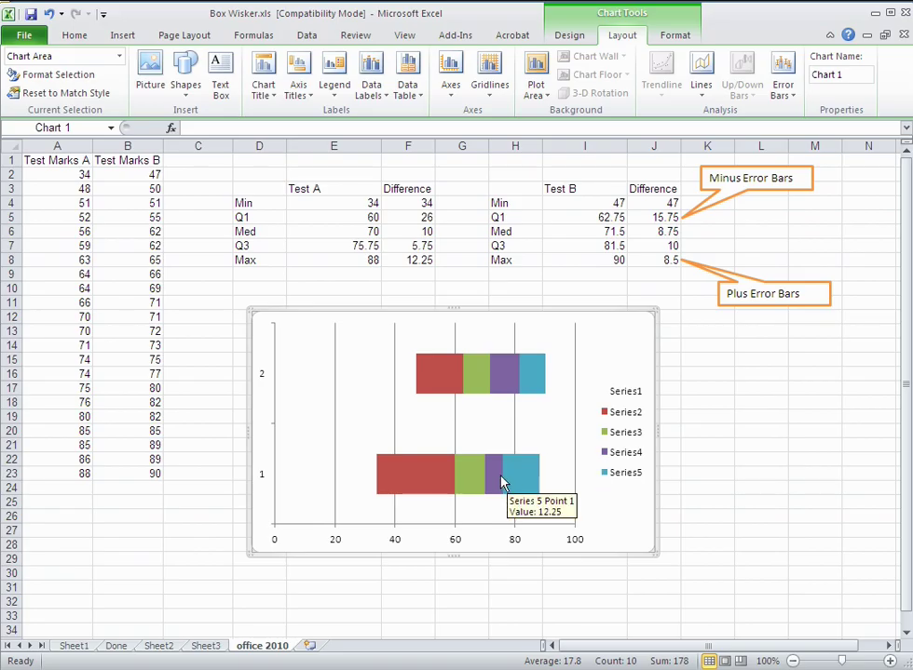
pyautogui.click(511, 376)
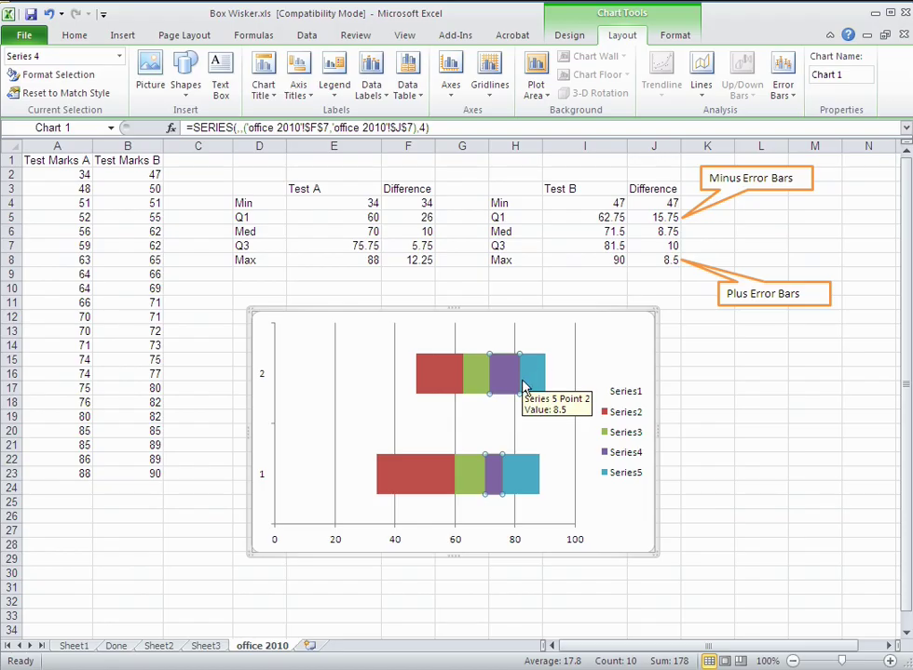
pyautogui.click(569, 35)
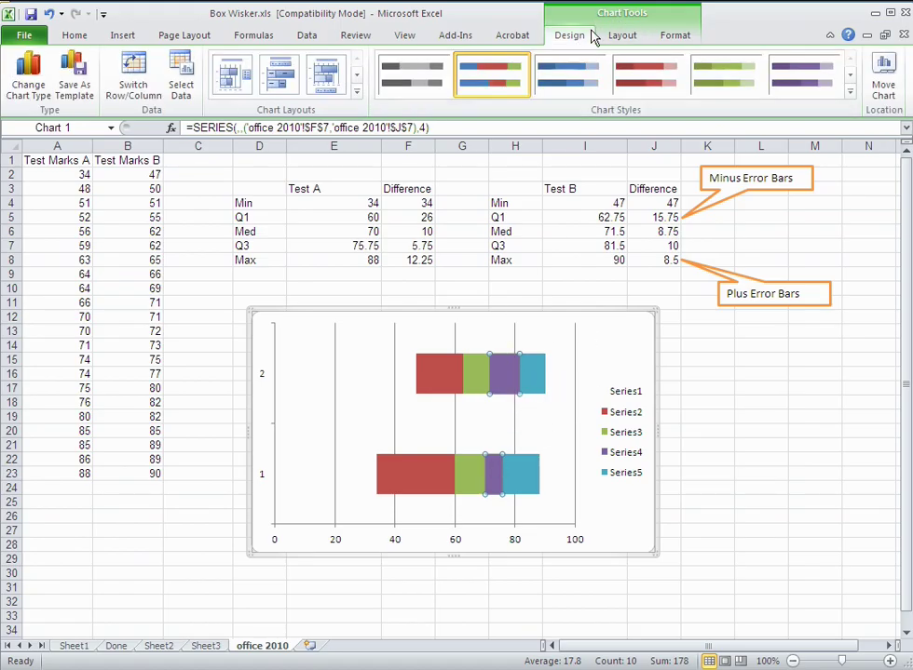
pyautogui.click(619, 37)
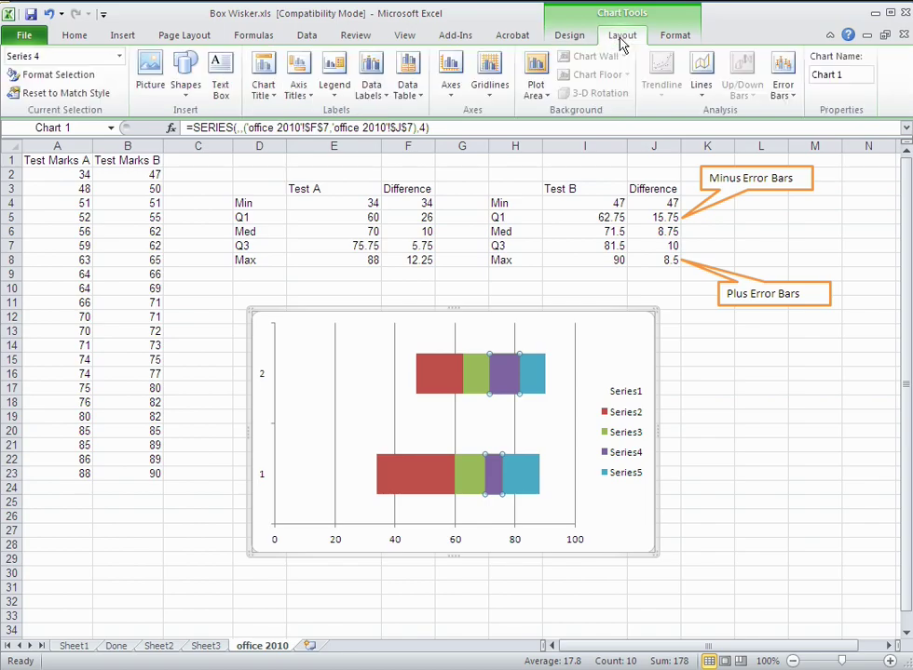
pyautogui.click(781, 82)
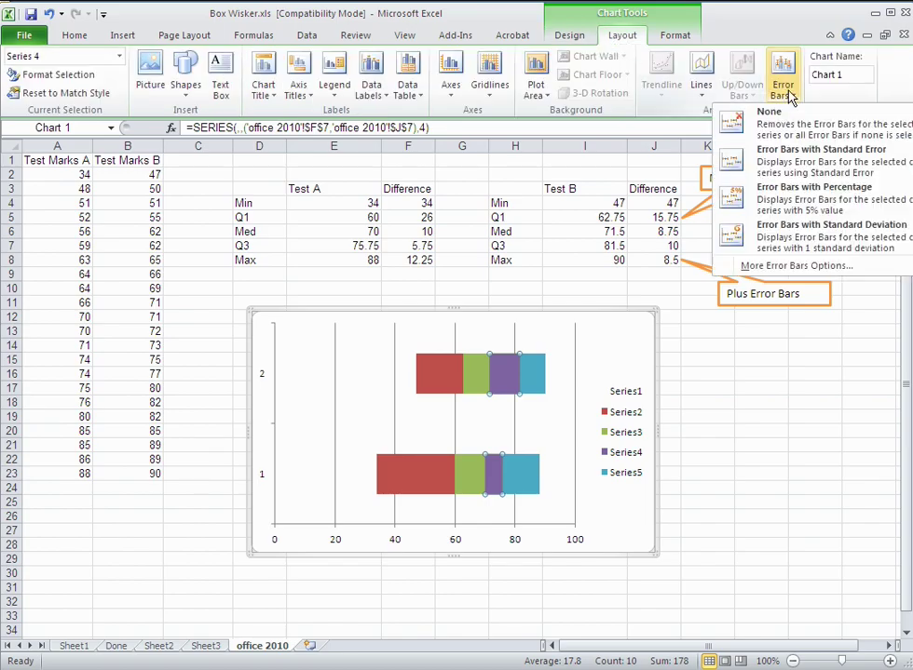
pyautogui.click(809, 160)
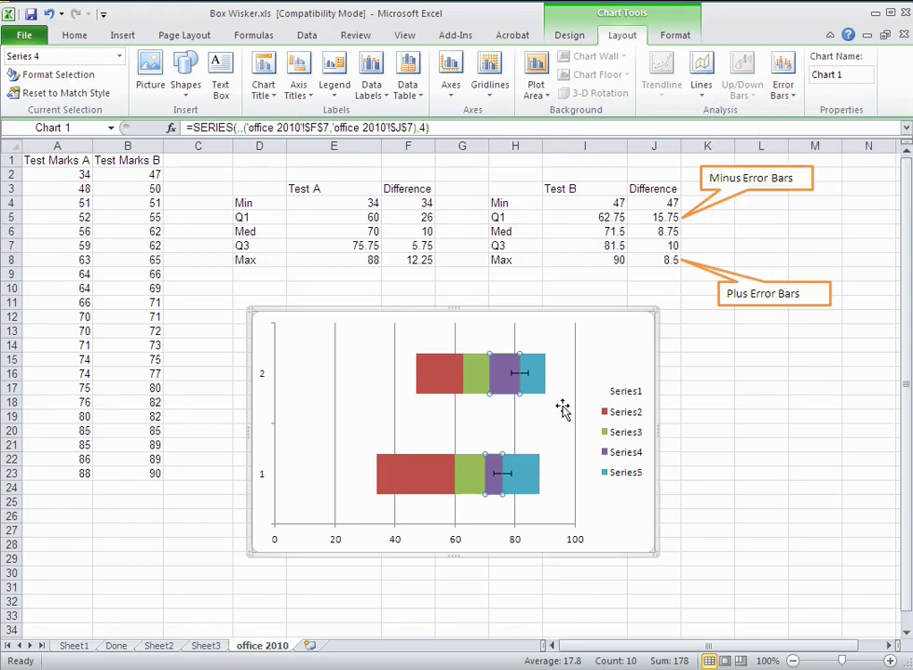
pyautogui.click(508, 382)
pyautogui.click(520, 377)
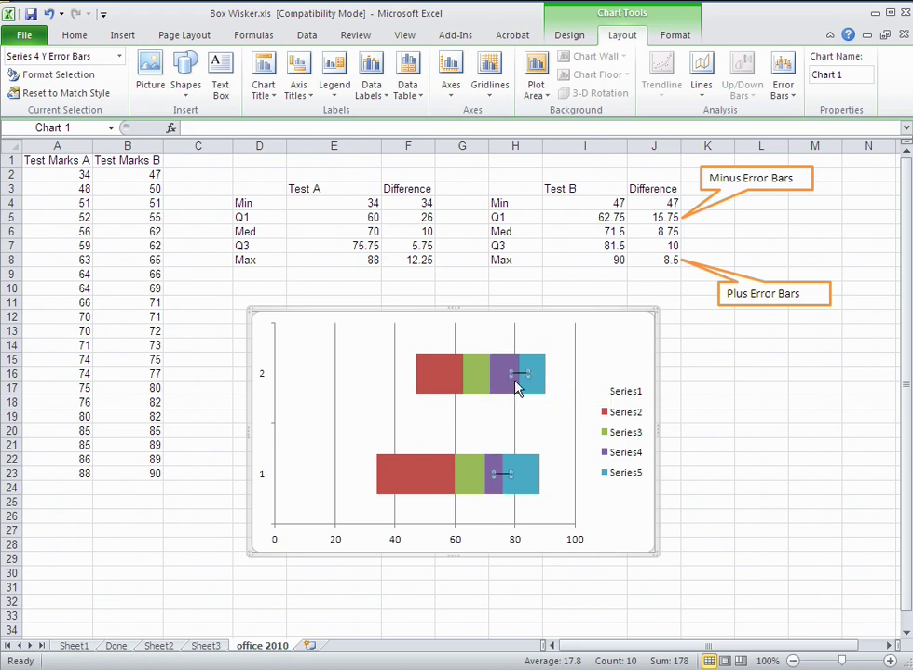
# - Set the Series4 error bars to Plus direction with custom positive values =F8,J8
pyautogui.doubleClick(520, 376)
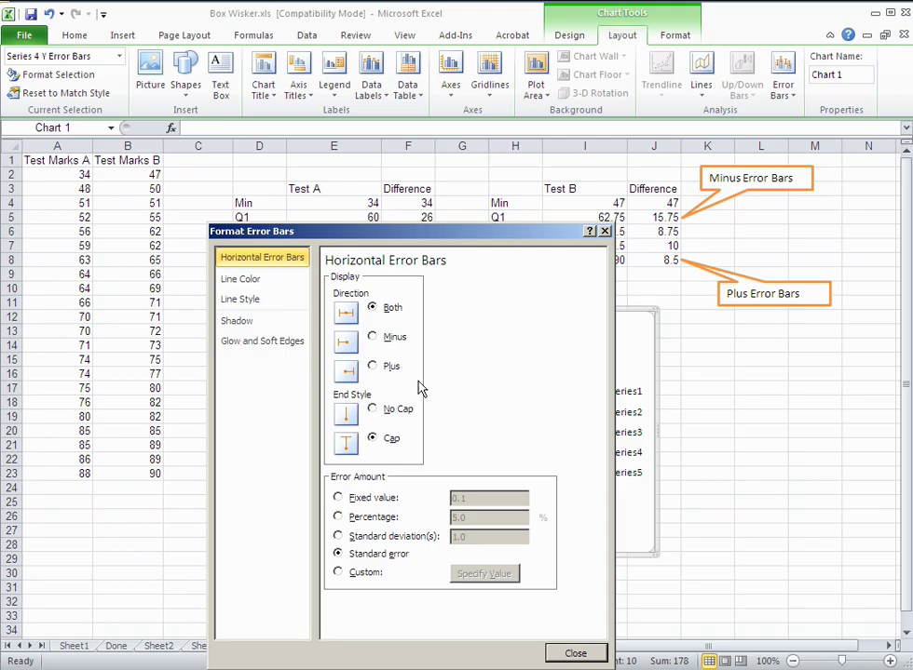
pyautogui.click(374, 367)
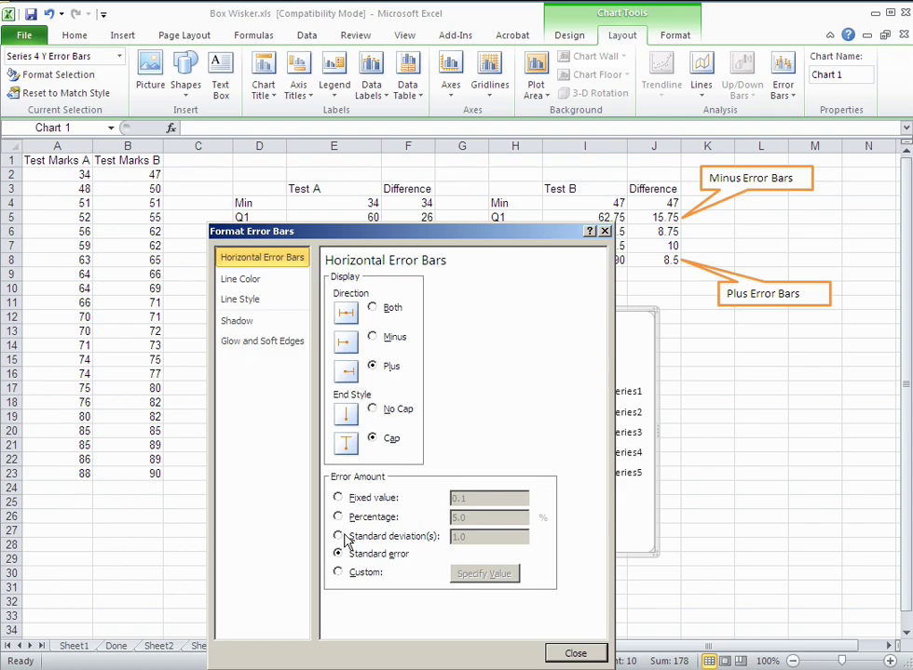
pyautogui.moveTo(398, 230); pyautogui.dragTo(427, 278)
pyautogui.click(366, 620)
pyautogui.click(531, 622)
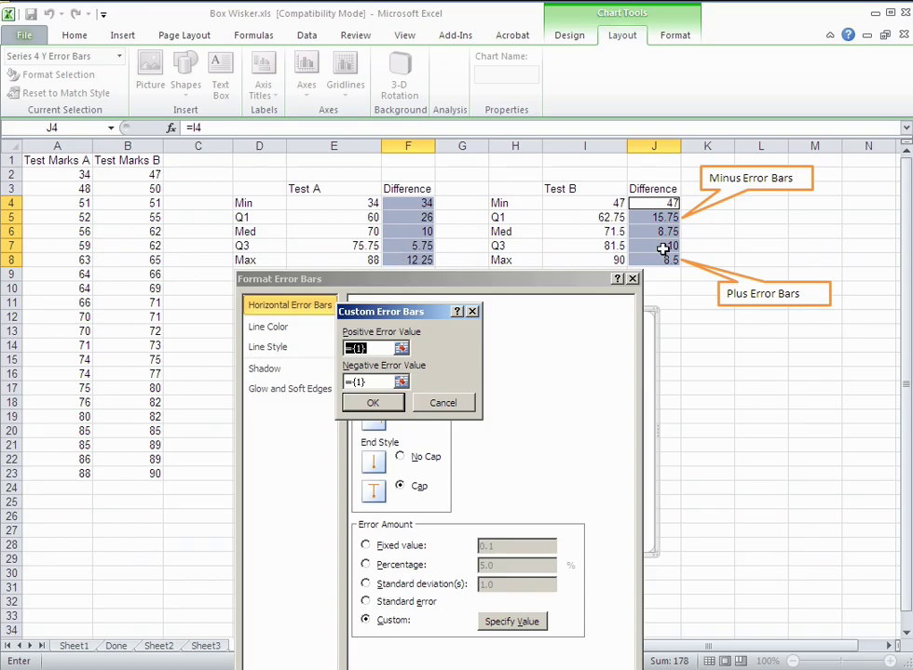
pyautogui.click(401, 349)
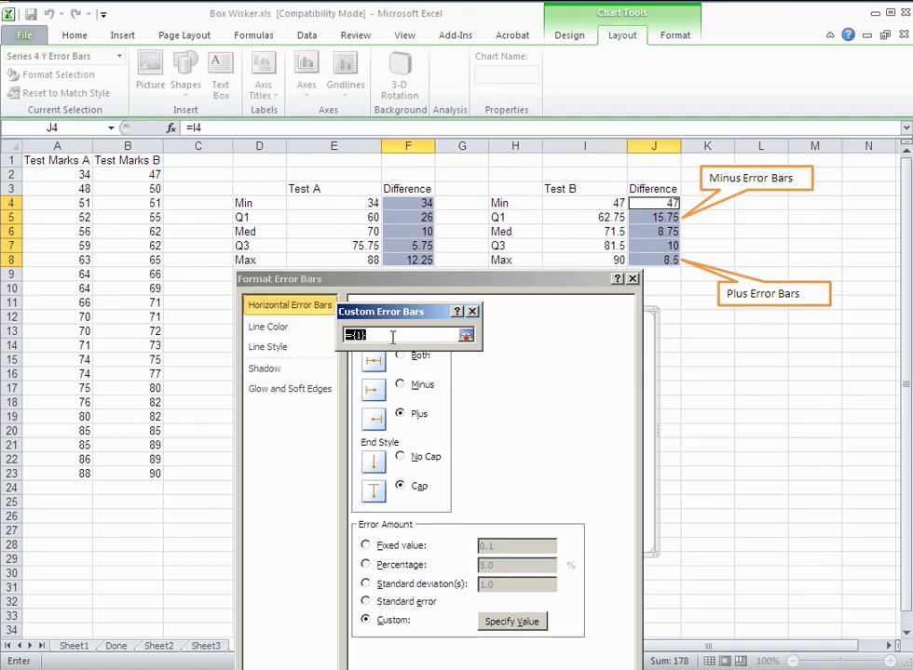
pyautogui.click(412, 260)
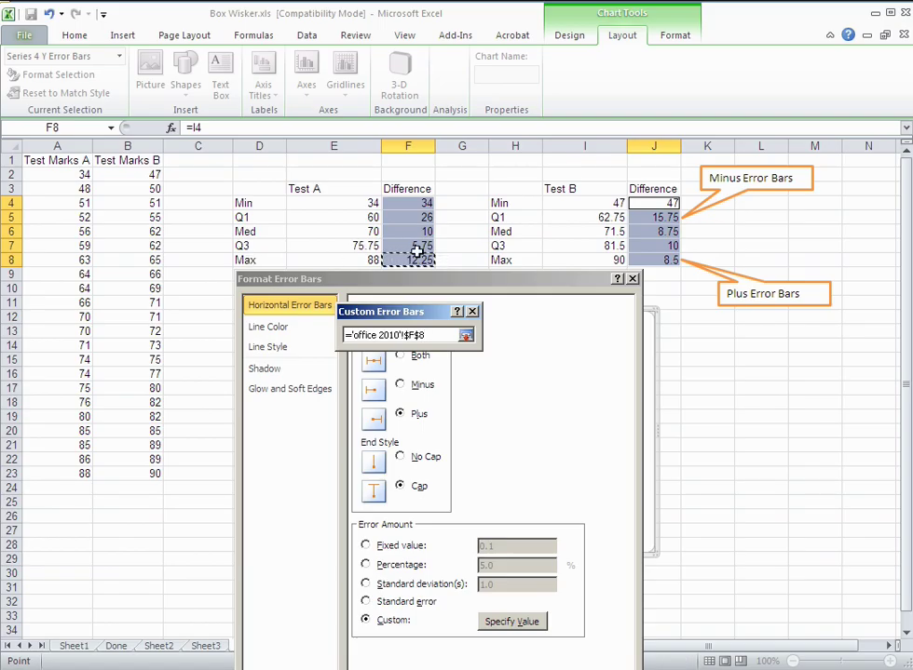
pyautogui.keyDown('ctrl'); pyautogui.click(647, 258); pyautogui.keyUp('ctrl')
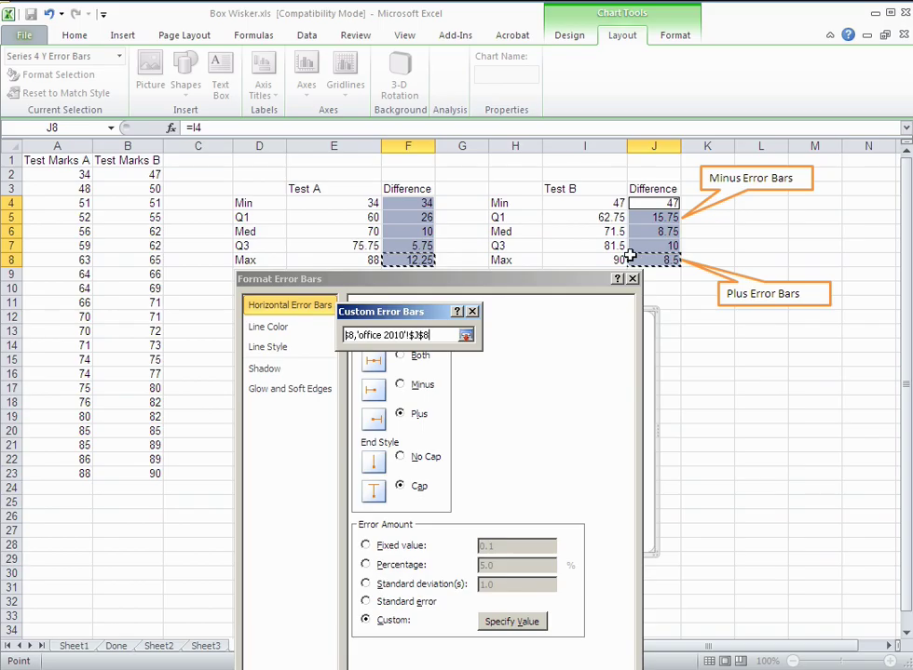
pyautogui.press('Return')
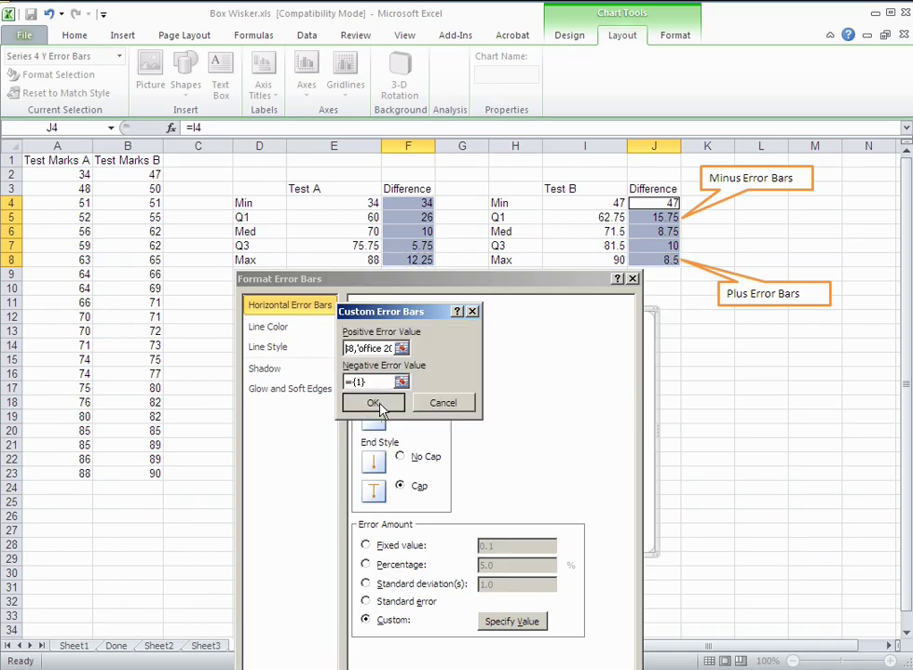
pyautogui.click(373, 403)
pyautogui.moveTo(457, 282); pyautogui.dragTo(436, 220)
pyautogui.click(580, 639)
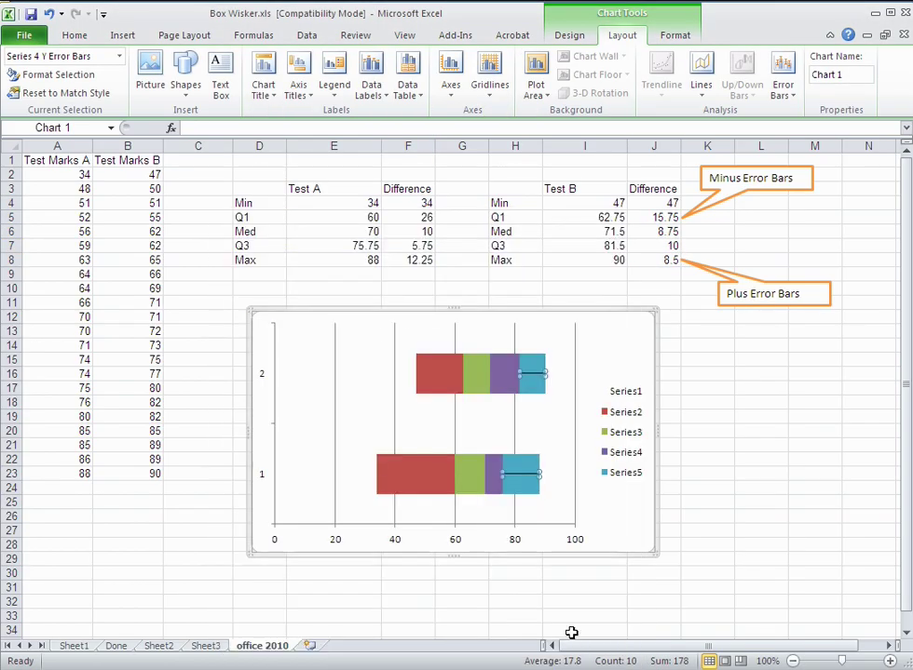
# - Set the blue Series 5 bars to No fill so only their upper whiskers remain
pyautogui.click(522, 381)
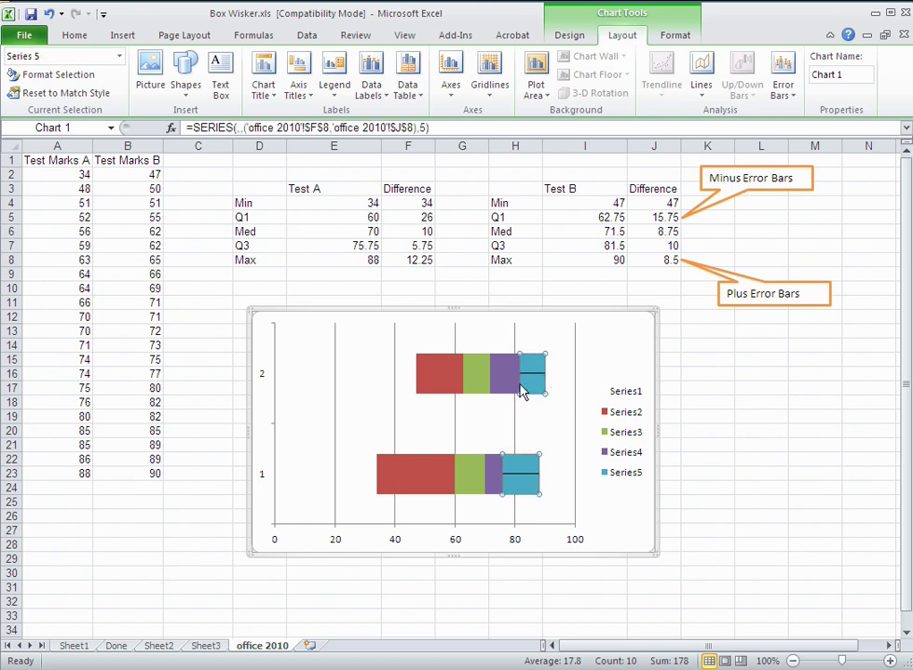
pyautogui.moveTo(538, 395)
pyautogui.click(566, 382)
pyautogui.click(543, 369)
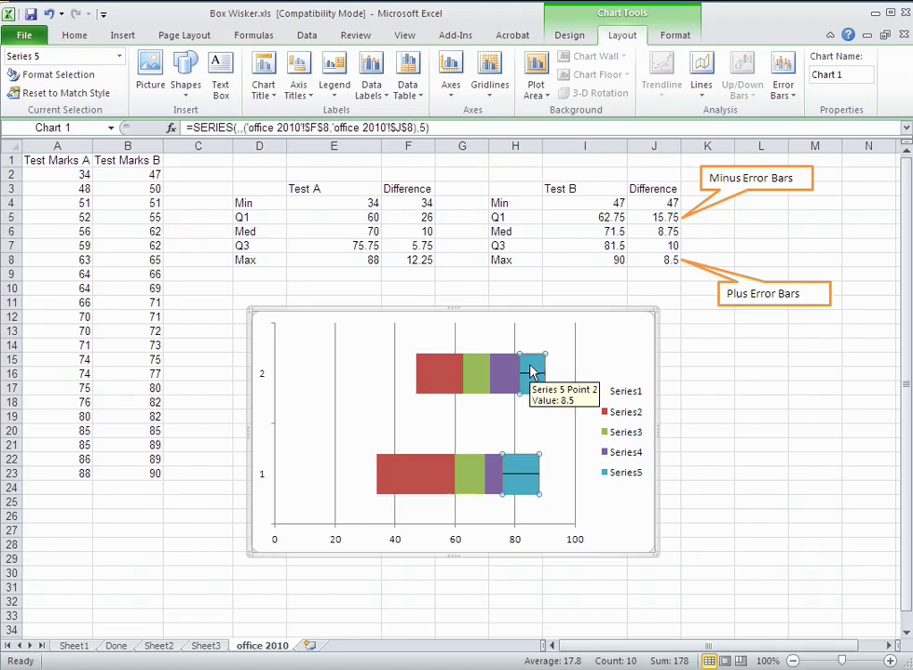
pyautogui.rightClick(533, 366)
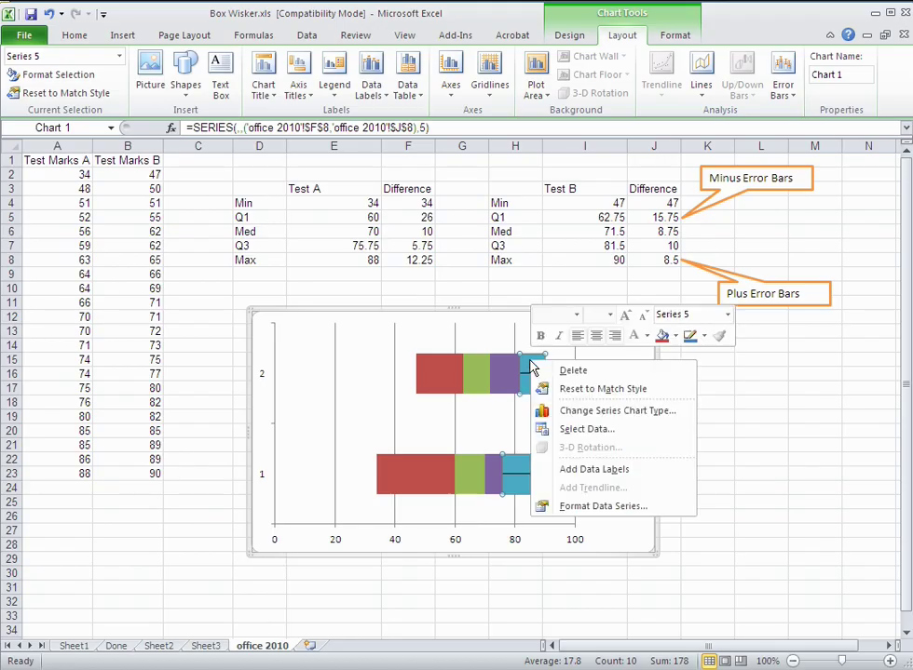
pyautogui.click(594, 508)
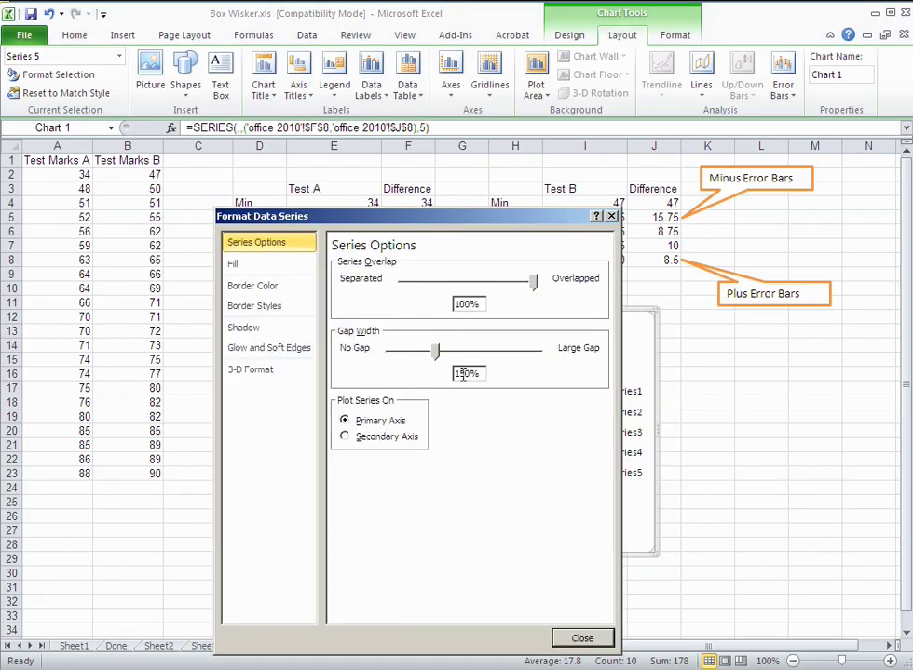
pyautogui.click(253, 267)
pyautogui.click(346, 266)
pyautogui.click(583, 638)
pyautogui.click(613, 525)
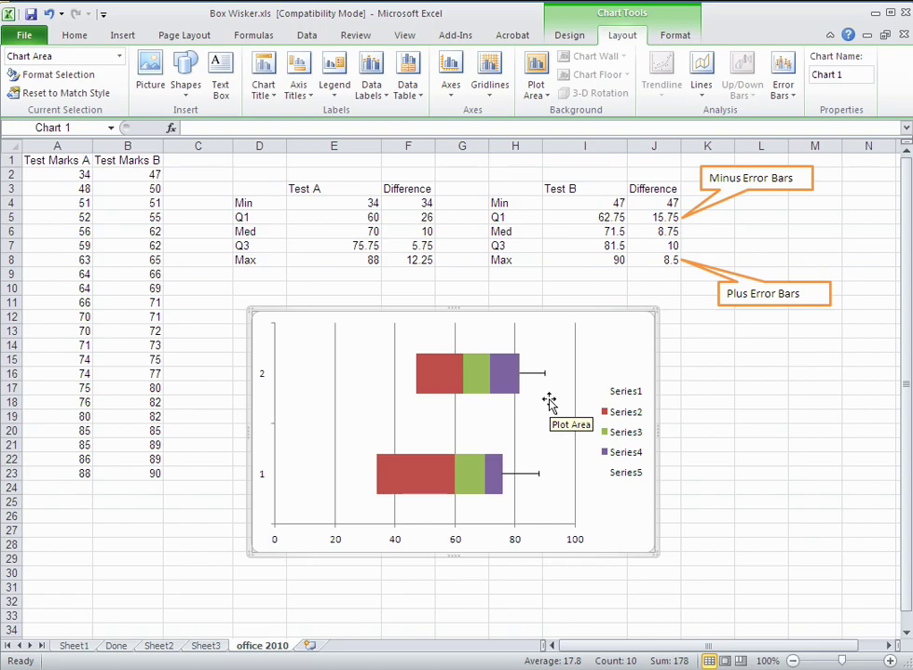
# - Add standard-error bars to the red Series 2 bars and open their error bar settings
pyautogui.click(441, 380)
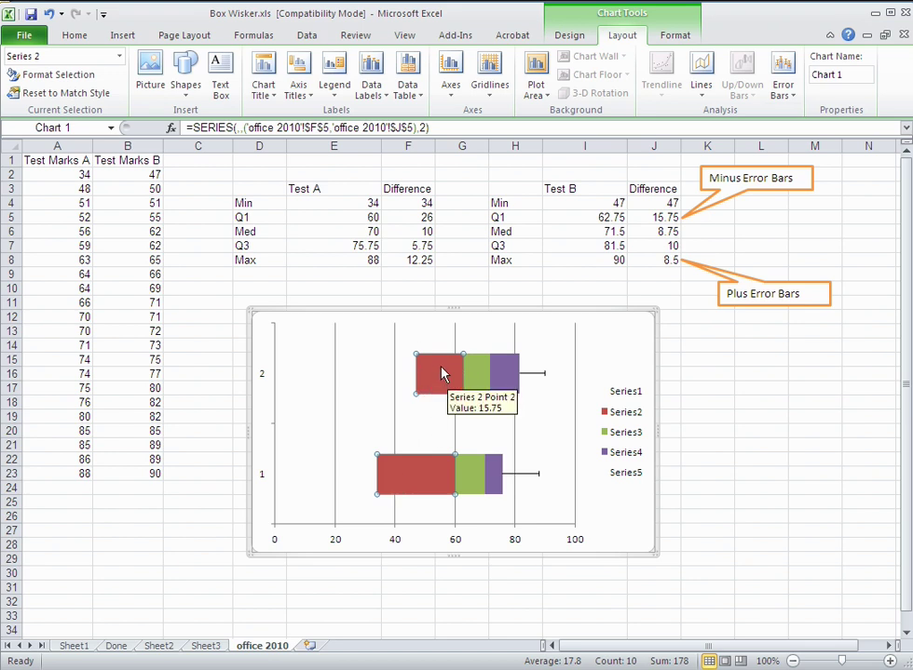
pyautogui.click(782, 88)
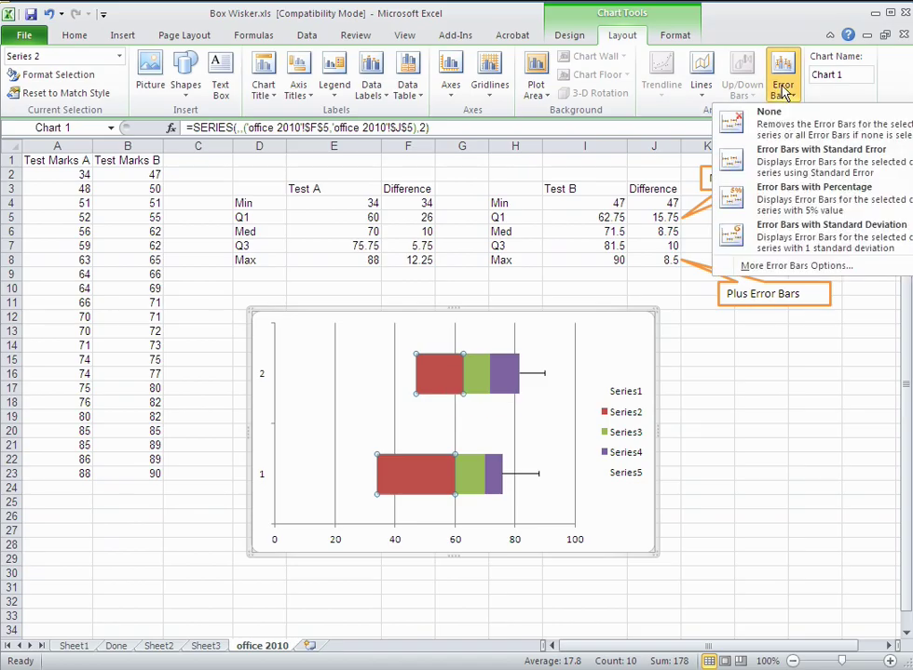
pyautogui.click(787, 165)
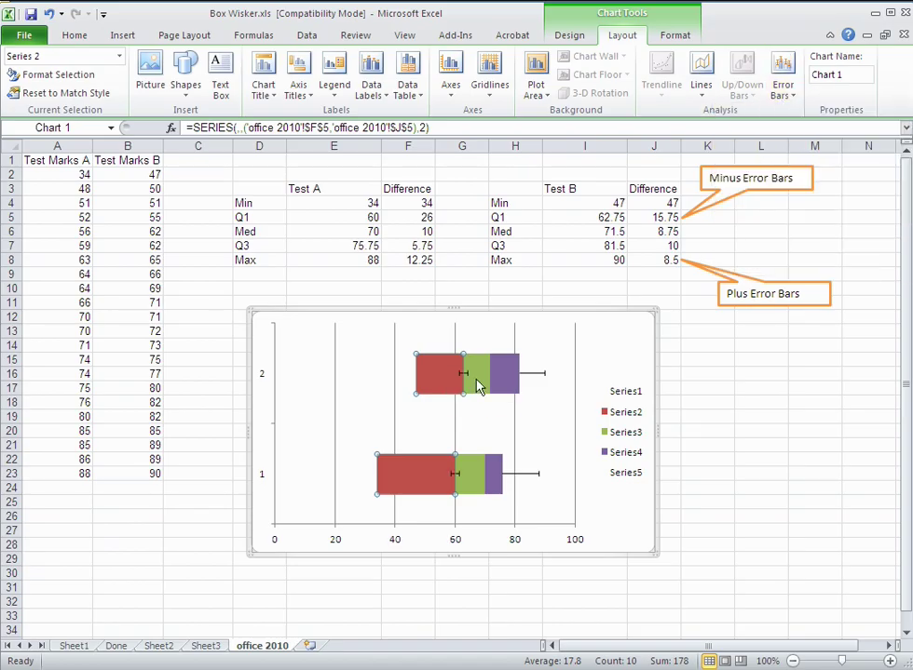
pyautogui.doubleClick(462, 374)
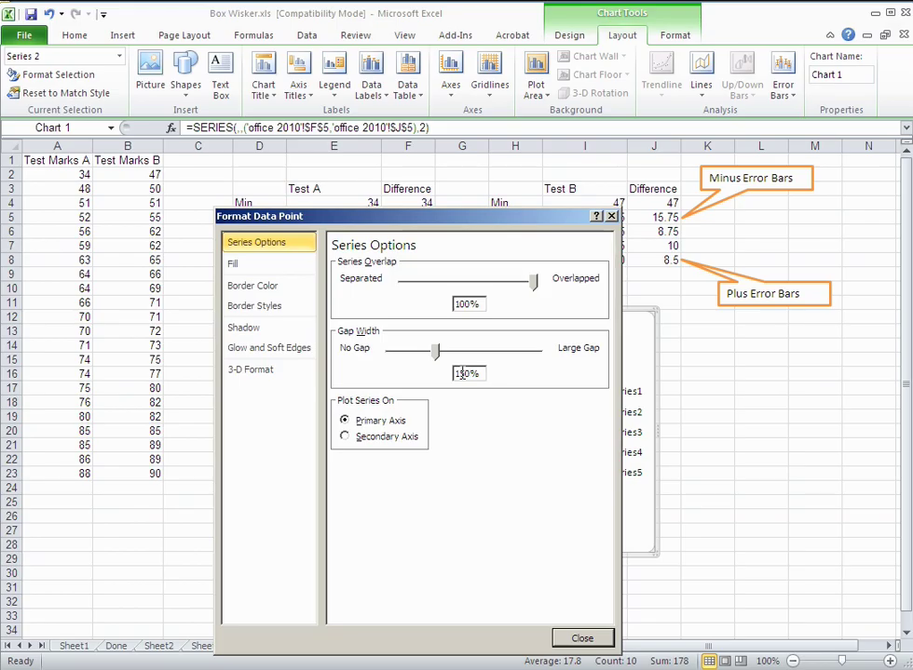
pyautogui.click(582, 639)
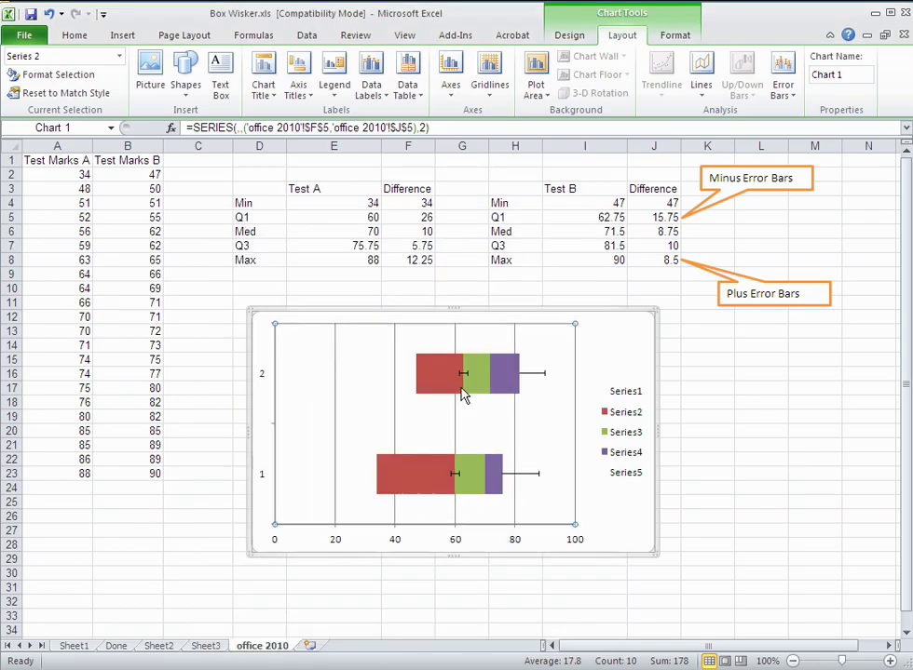
pyautogui.click(462, 375)
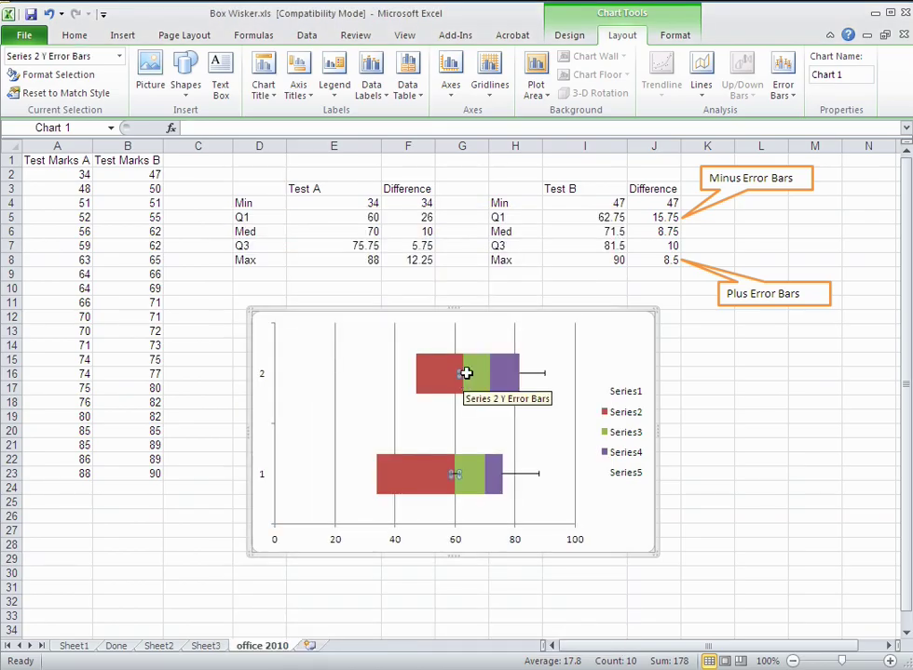
pyautogui.doubleClick(463, 377)
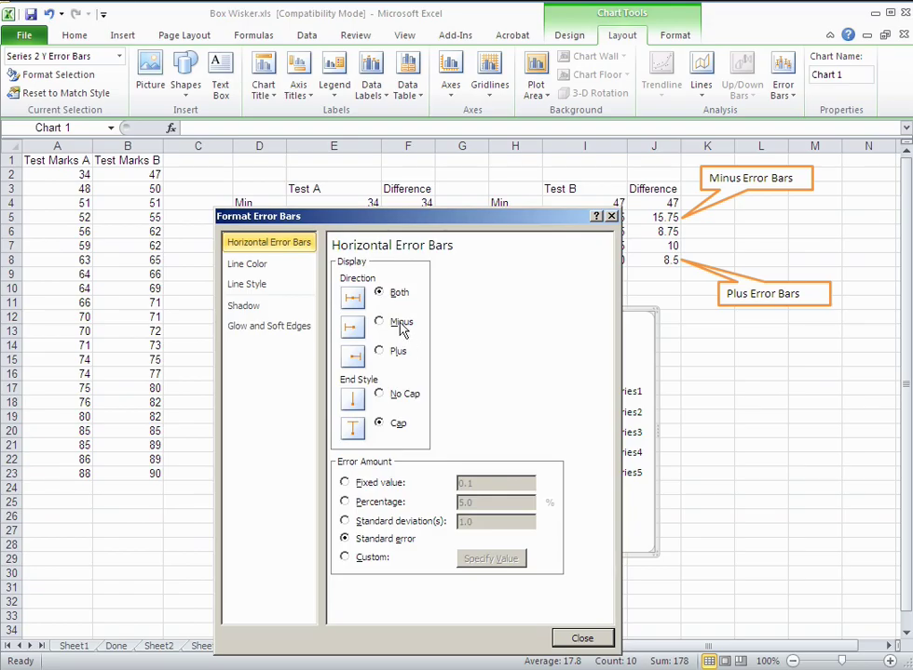
pyautogui.moveTo(316, 217); pyautogui.dragTo(321, 293)
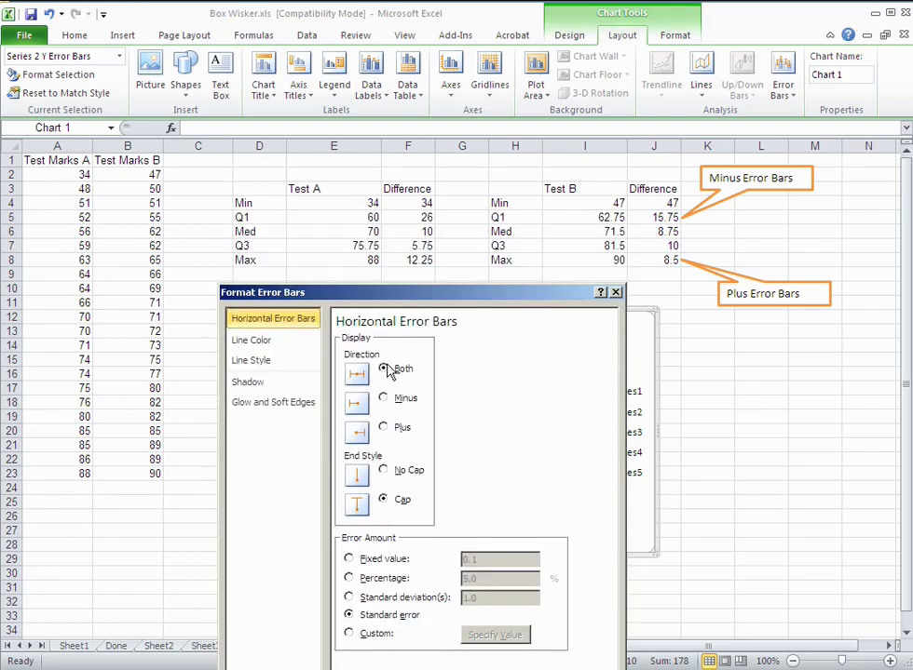
# - Set custom negative error values from F5 and J5 for the Series 2 error bars
pyautogui.click(373, 636)
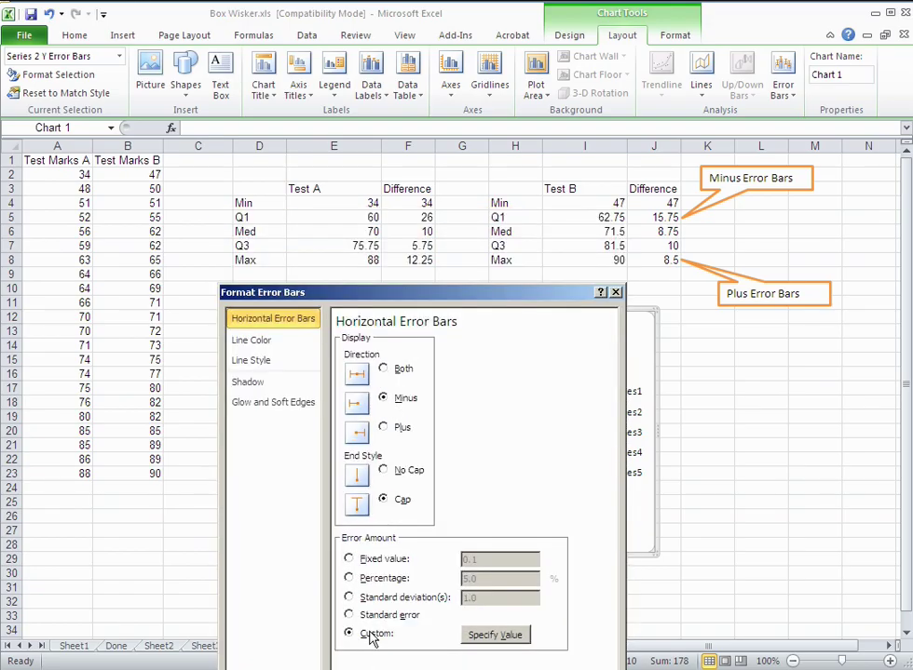
pyautogui.click(494, 635)
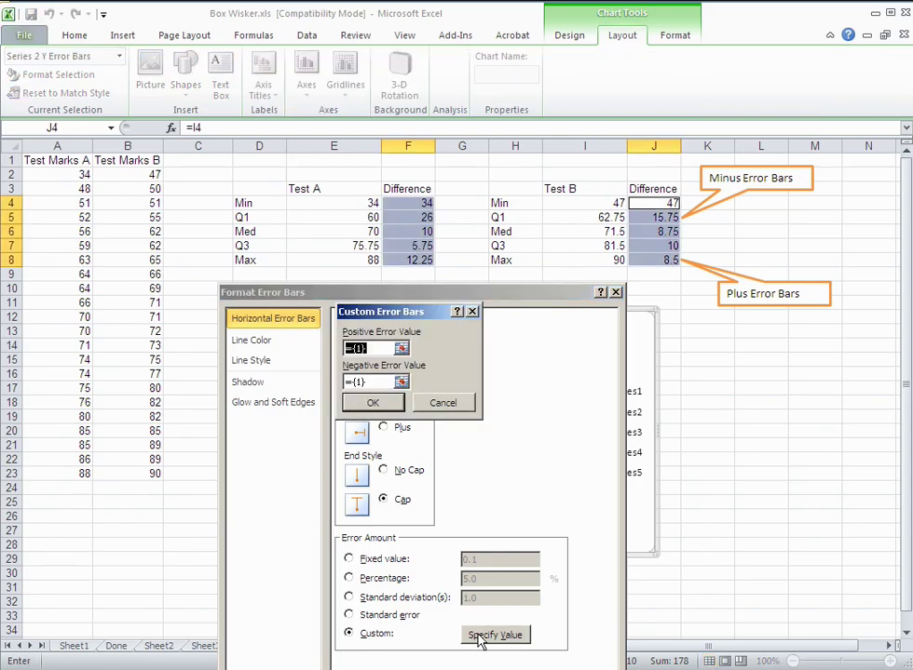
pyautogui.click(402, 217)
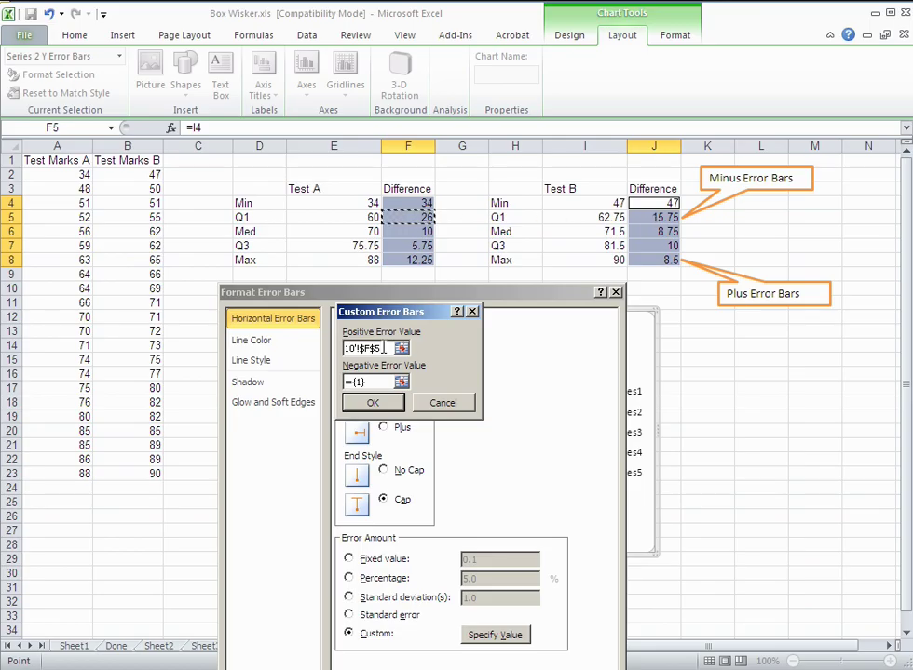
pyautogui.press('Return')
pyautogui.click(495, 635)
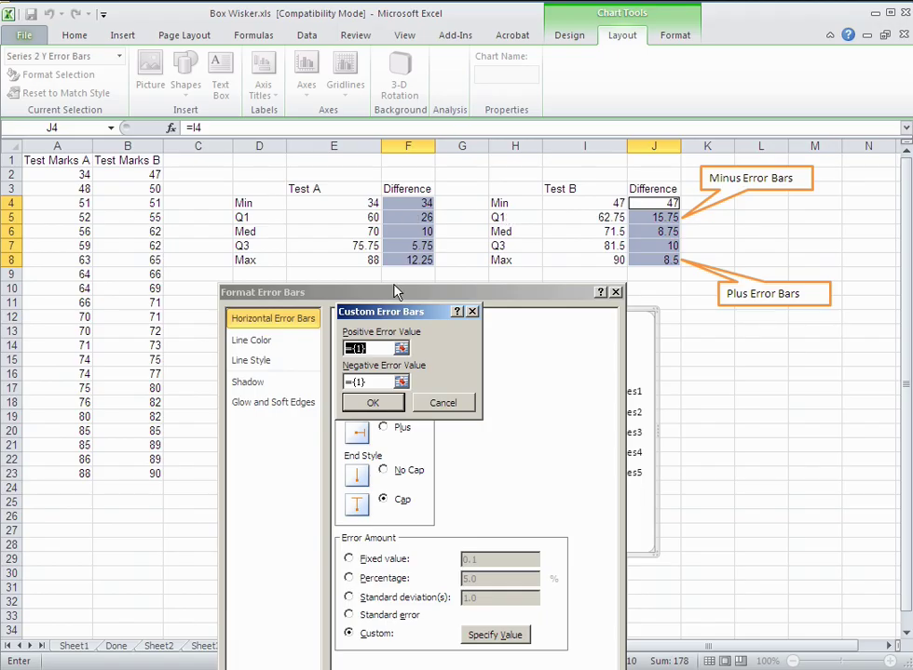
pyautogui.click(374, 380)
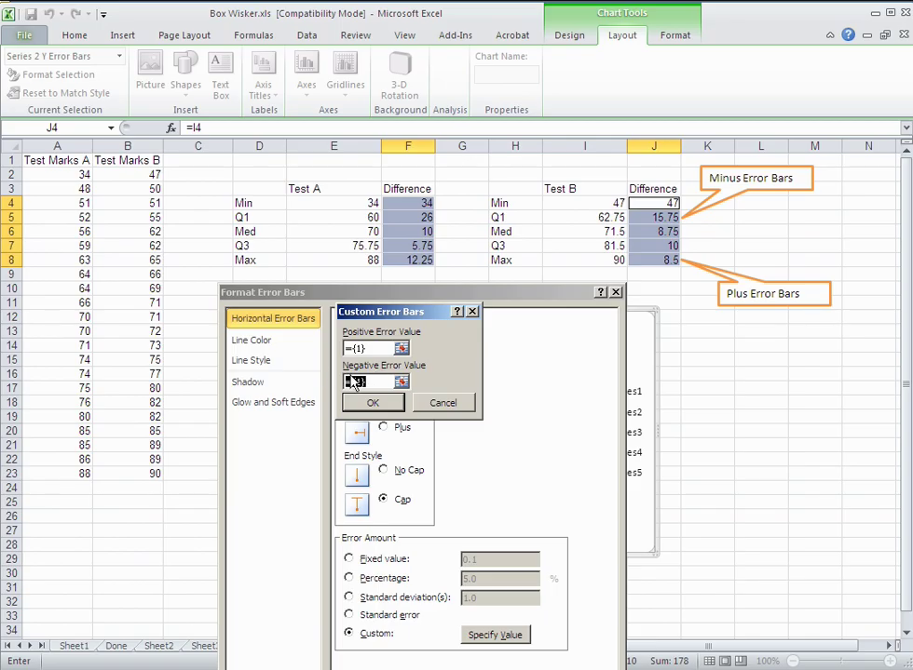
pyautogui.click(381, 497)
pyautogui.moveTo(404, 319)
pyautogui.mouseDown()
pyautogui.moveTo(491, 317)
pyautogui.moveTo(388, 317)
pyautogui.mouseUp()
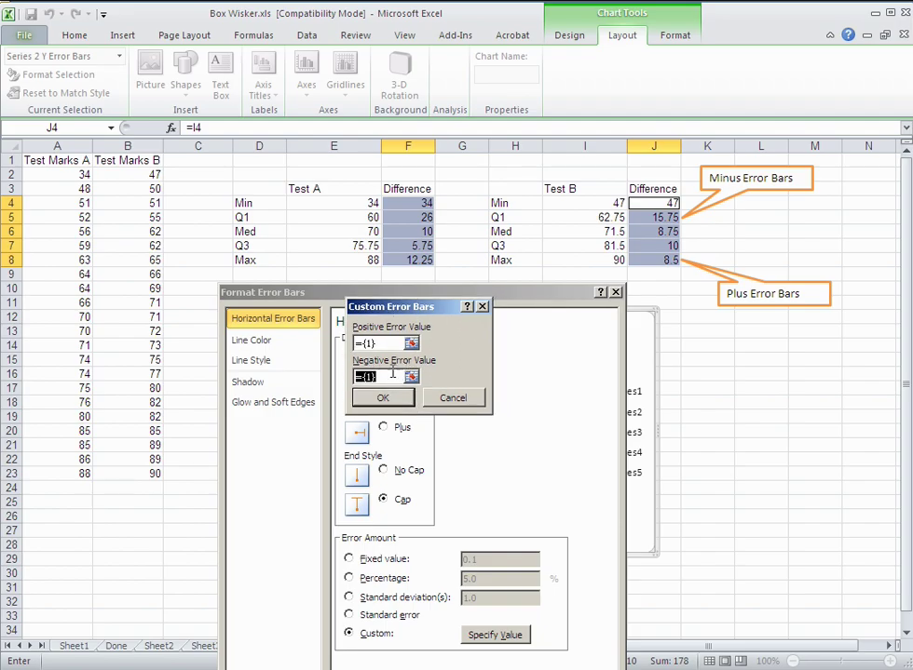
pyautogui.click(413, 217)
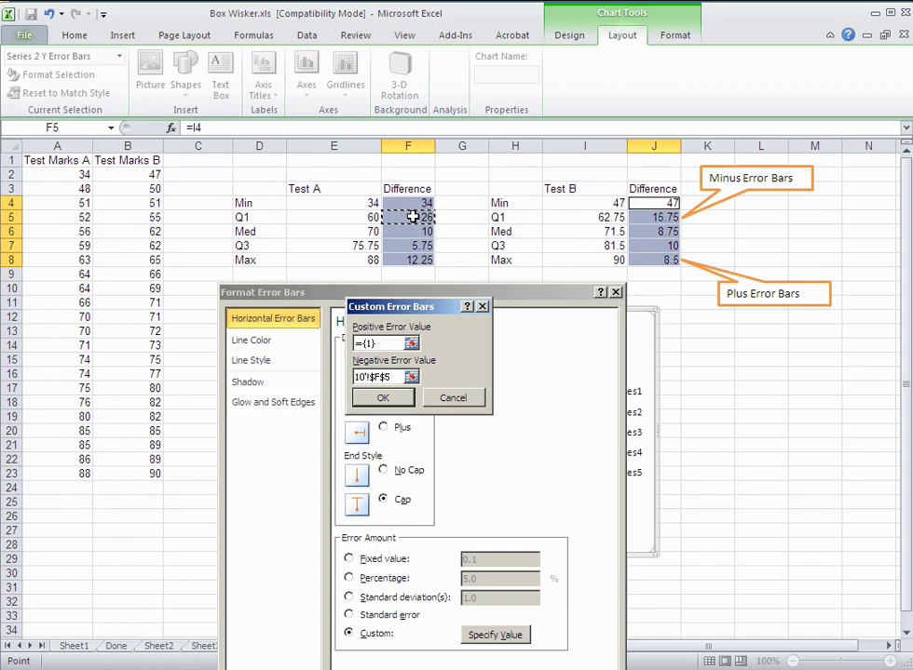
pyautogui.click(653, 217)
pyautogui.click(382, 398)
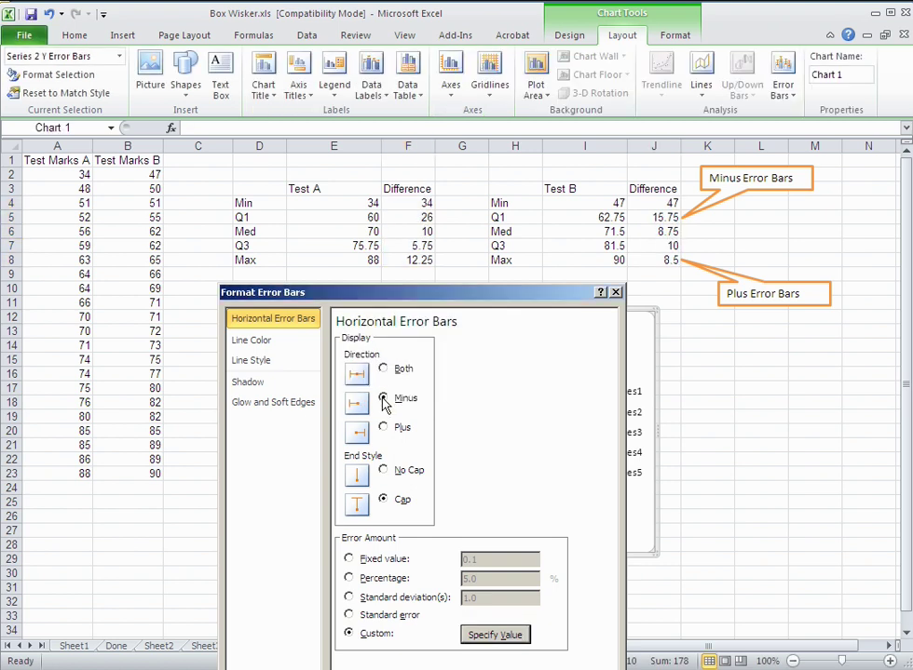
pyautogui.moveTo(475, 293); pyautogui.dragTo(480, 228)
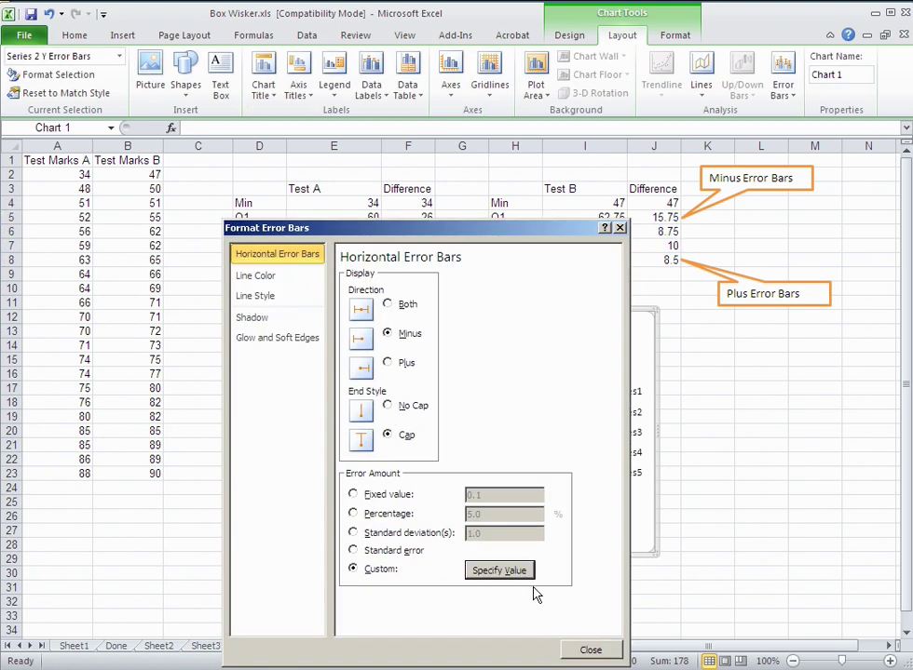
pyautogui.click(590, 651)
pyautogui.click(446, 436)
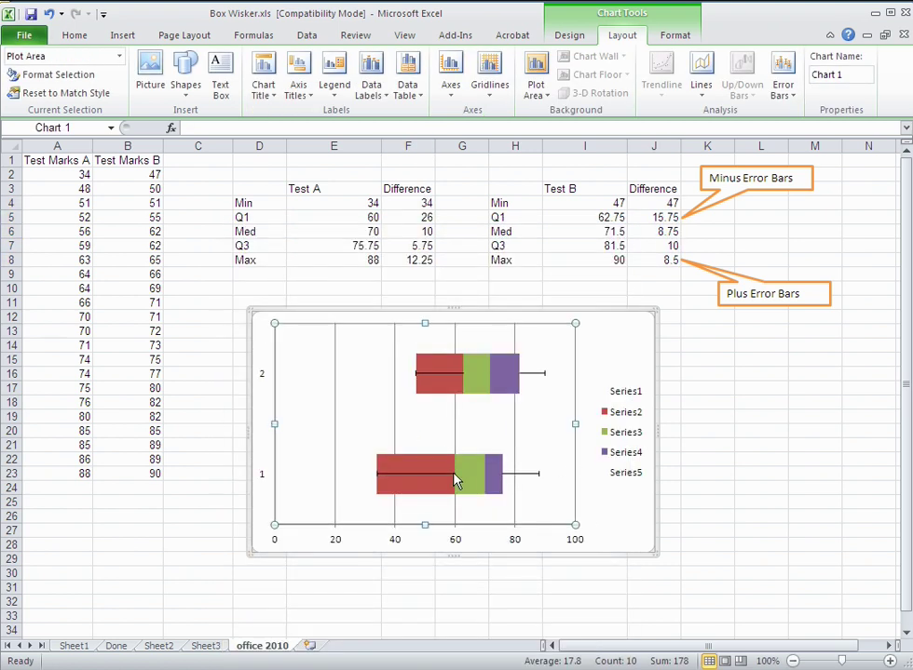
# - Set the red Series 2 boxes to No fill, leaving only their left whiskers
pyautogui.click(437, 375)
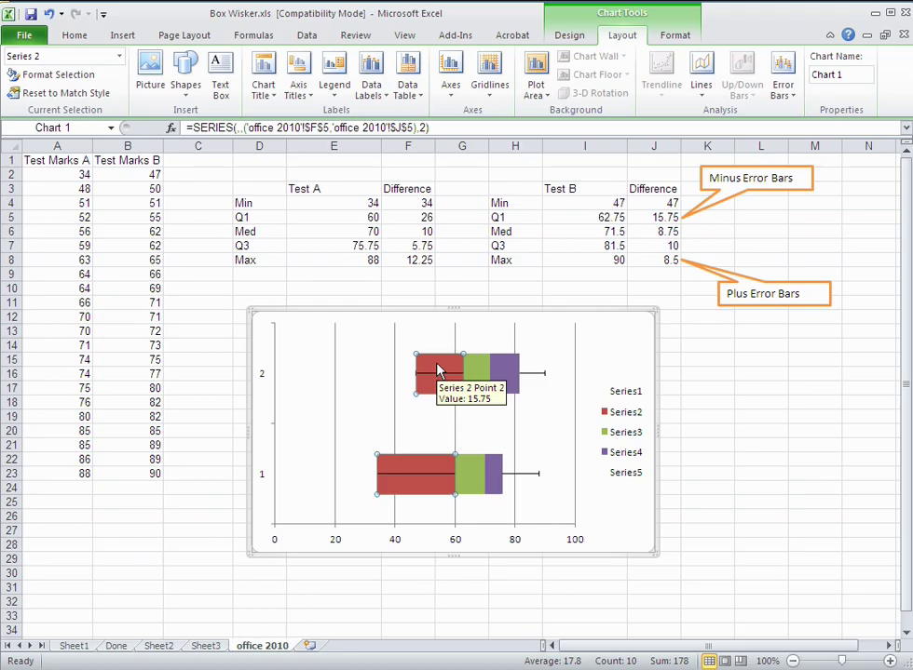
pyautogui.rightClick(439, 370)
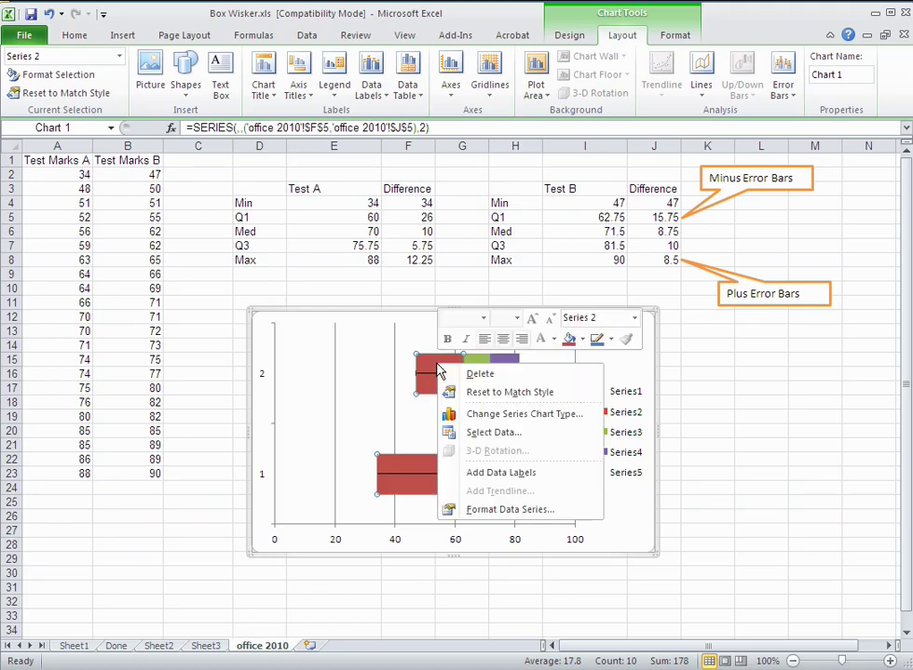
pyautogui.click(477, 510)
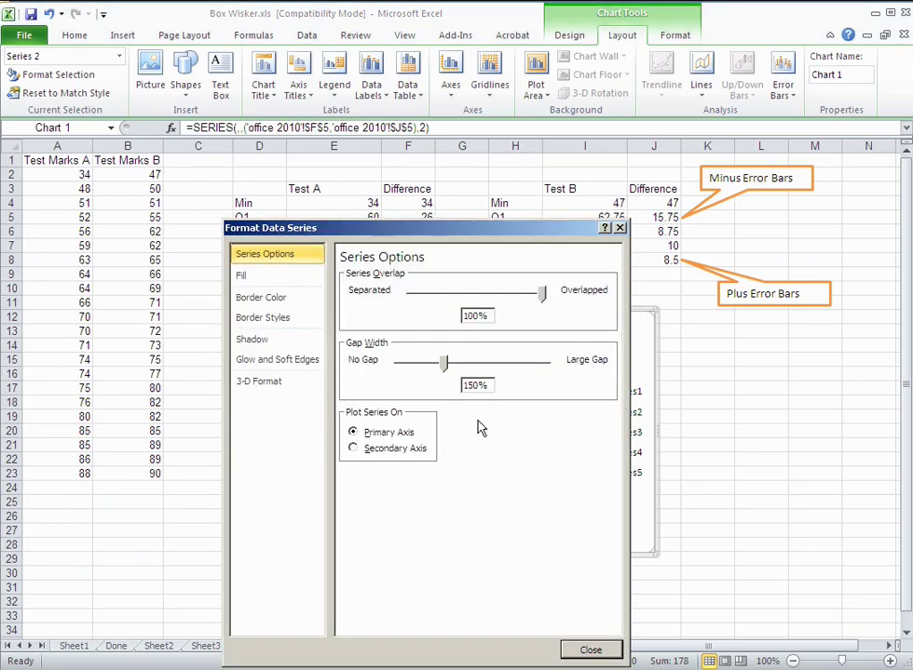
pyautogui.click(285, 278)
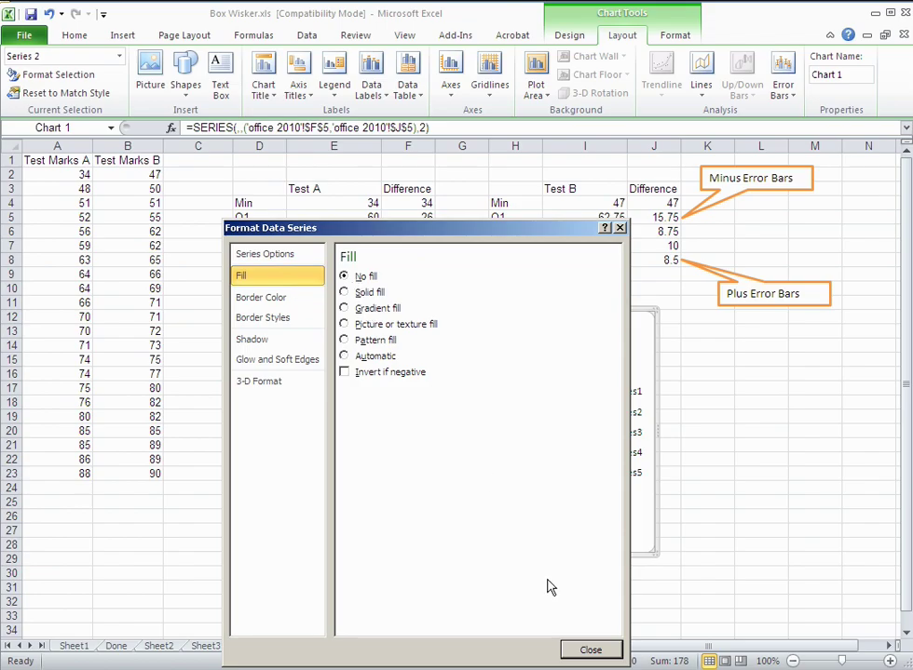
pyautogui.click(587, 649)
pyautogui.click(552, 432)
pyautogui.click(605, 506)
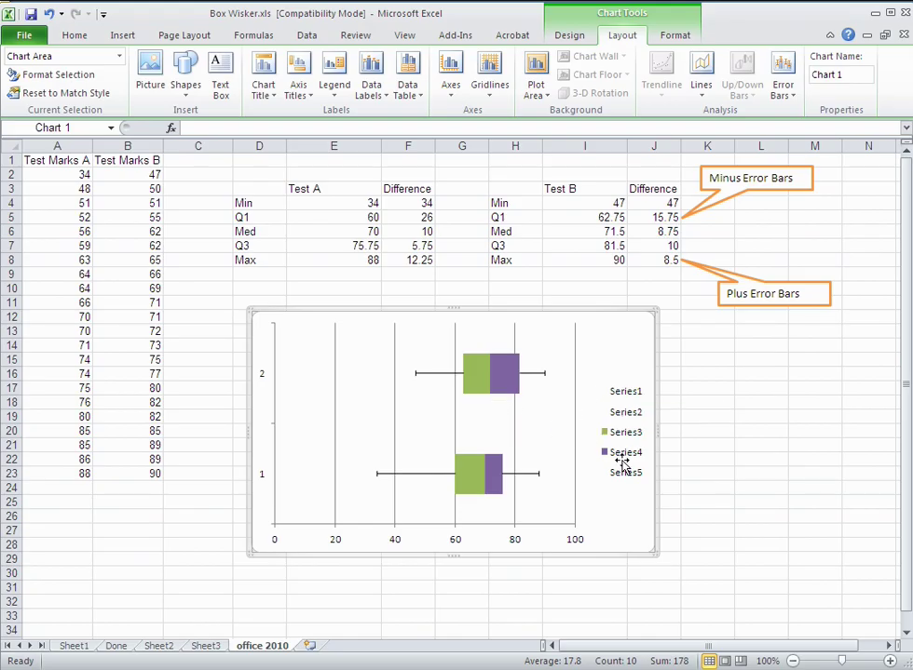
# - Delete the Series1, Series2 and Series5 entries from the chart legend
pyautogui.click(627, 401)
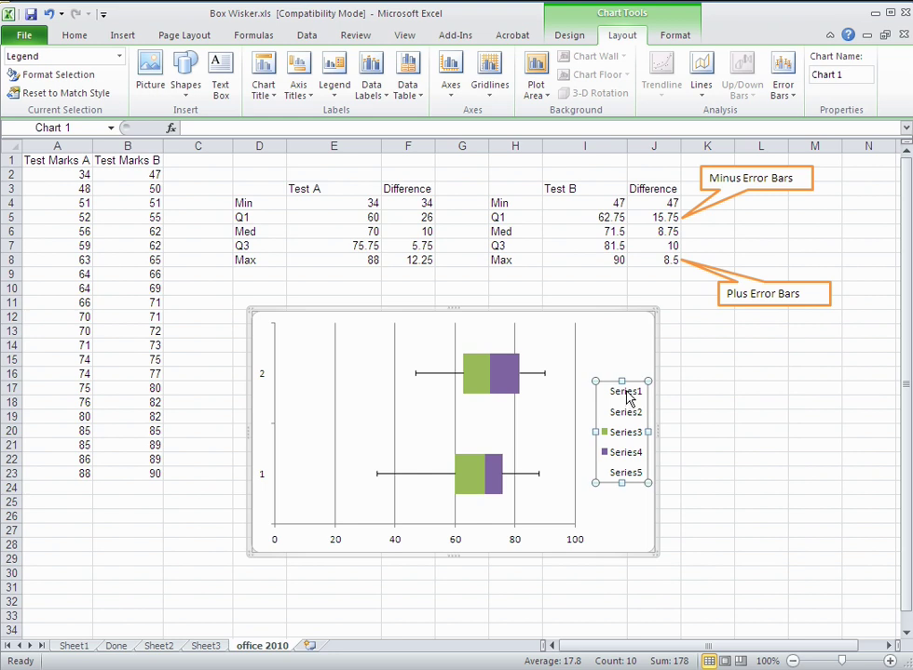
pyautogui.click(623, 393)
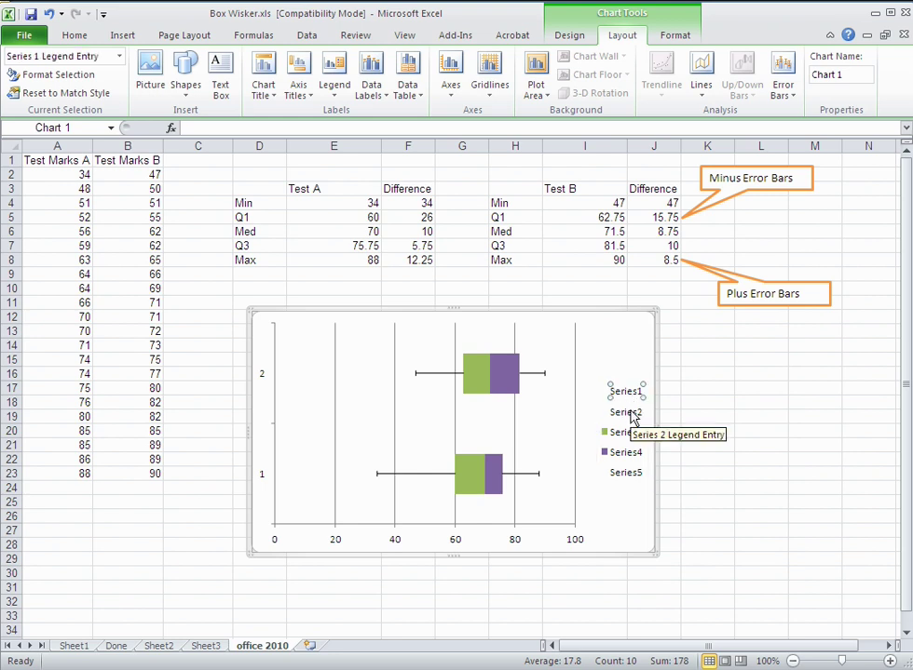
pyautogui.press('Delete')
pyautogui.click(626, 419)
pyautogui.click(631, 406)
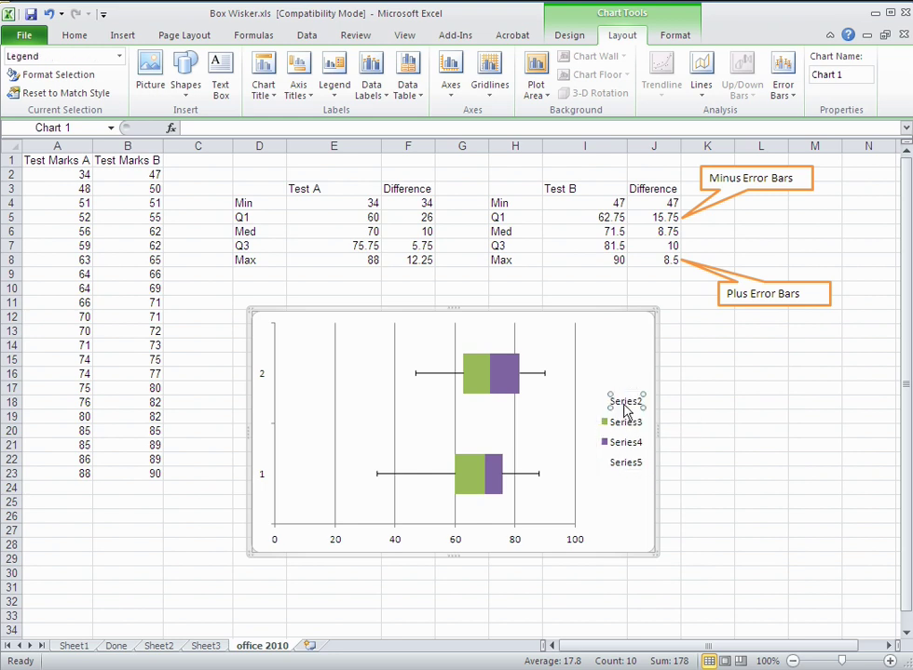
pyautogui.press('Delete')
pyautogui.click(629, 453)
pyautogui.click(630, 453)
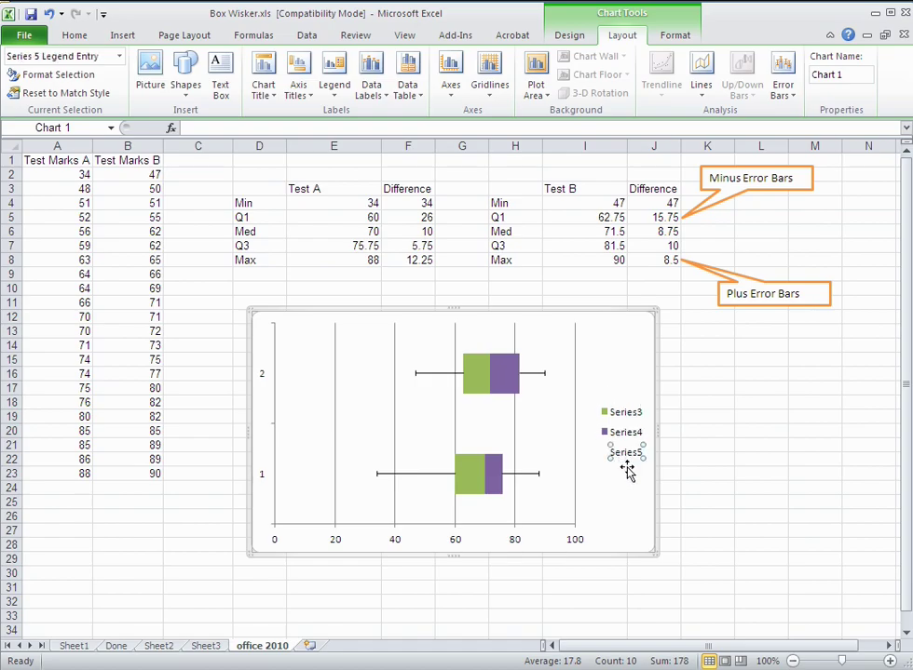
pyautogui.press('Delete')
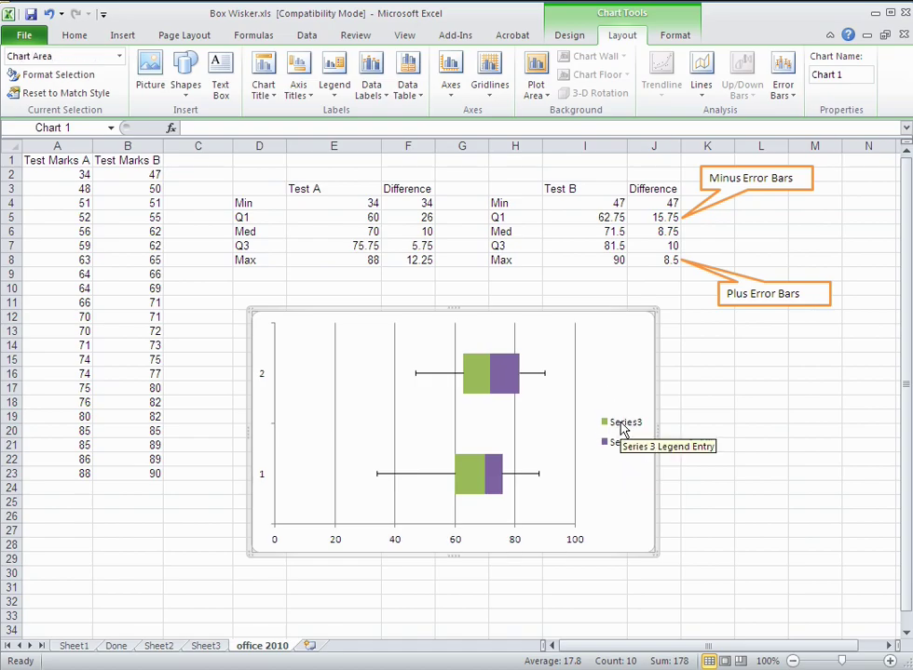
pyautogui.click(621, 426)
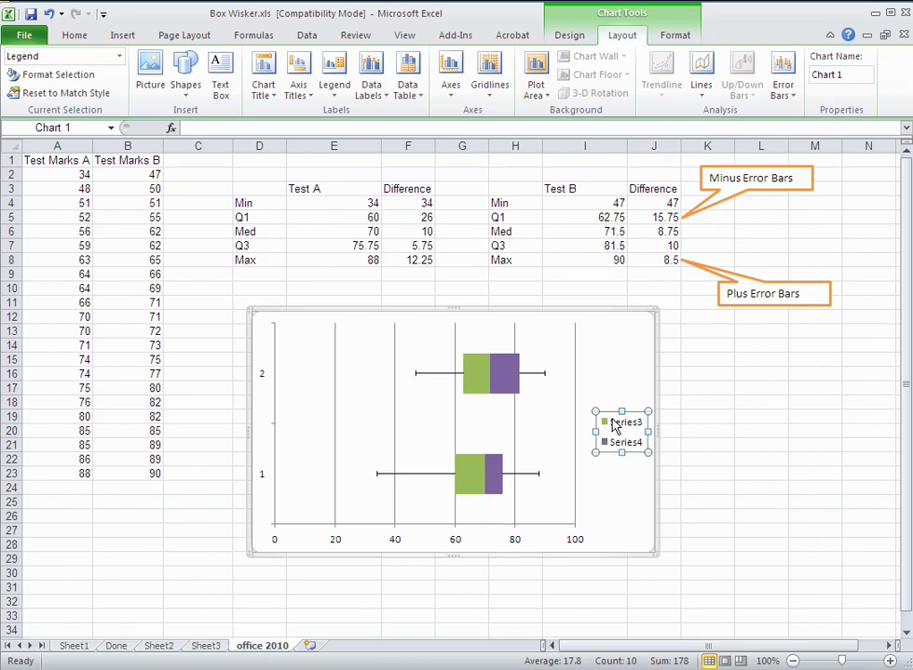
# - Select the upper purple Series 4 box for Test B on its own
pyautogui.click(503, 382)
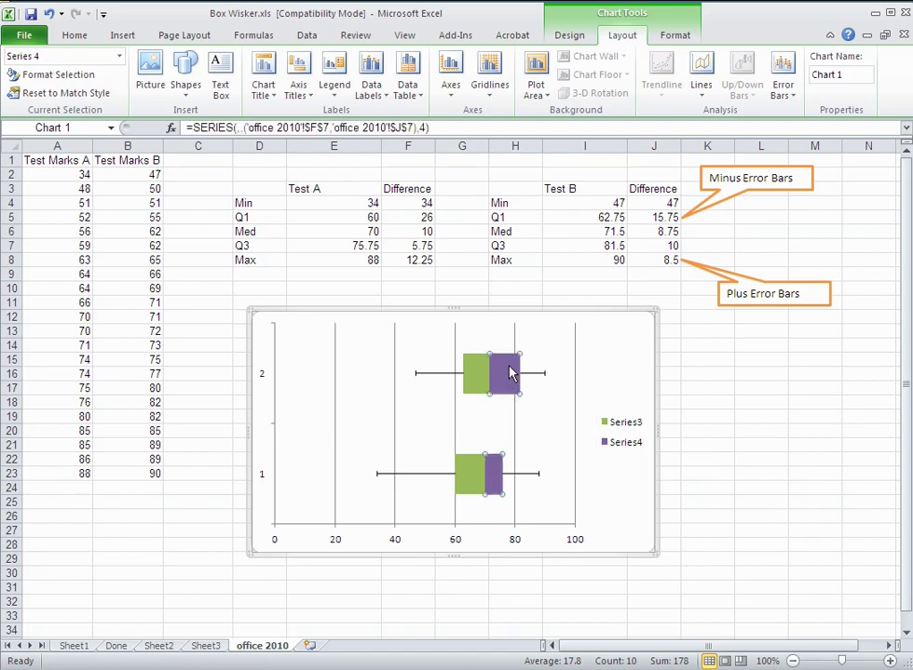
pyautogui.click(474, 482)
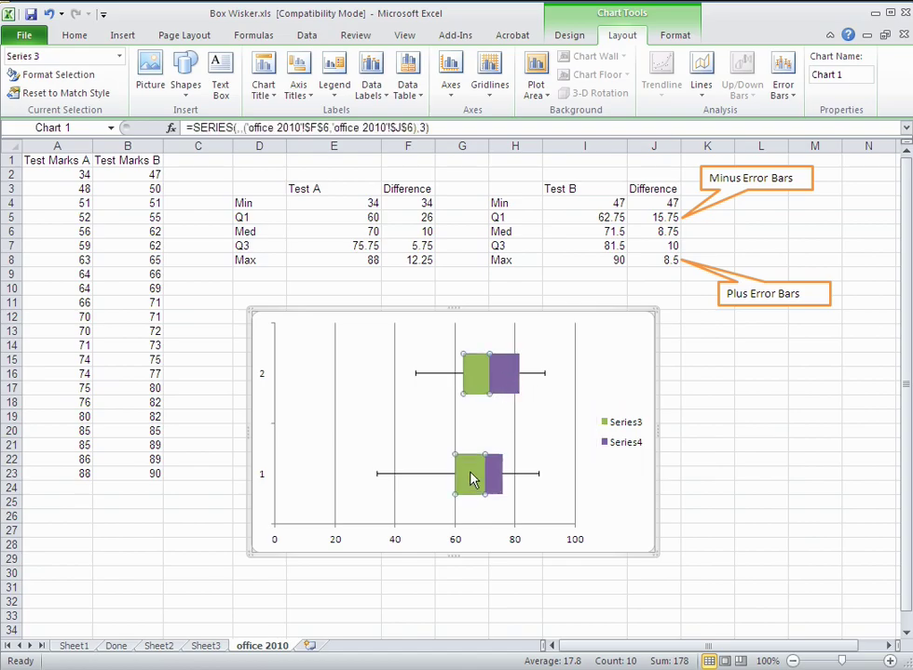
pyautogui.click(497, 387)
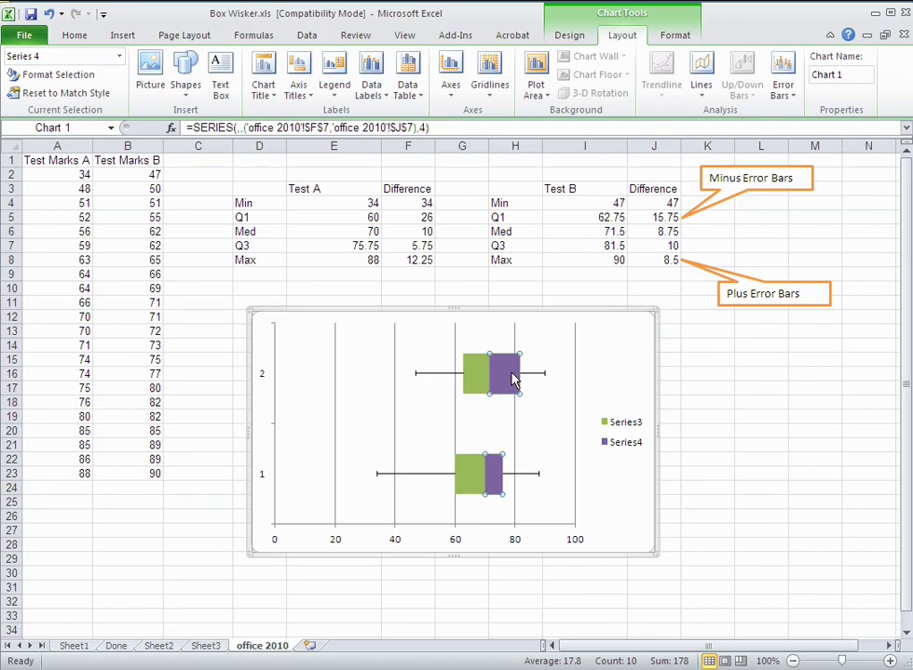
pyautogui.click(513, 379)
# - Give the upper Series 4 box point a solid Olive Green fill
pyautogui.rightClick(501, 382)
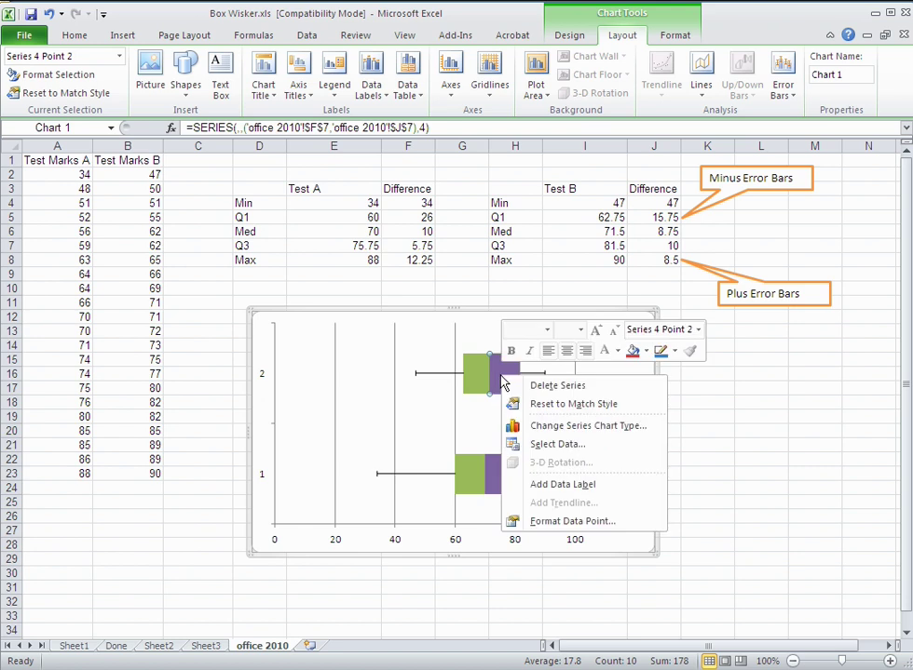
pyautogui.click(540, 527)
pyautogui.click(282, 298)
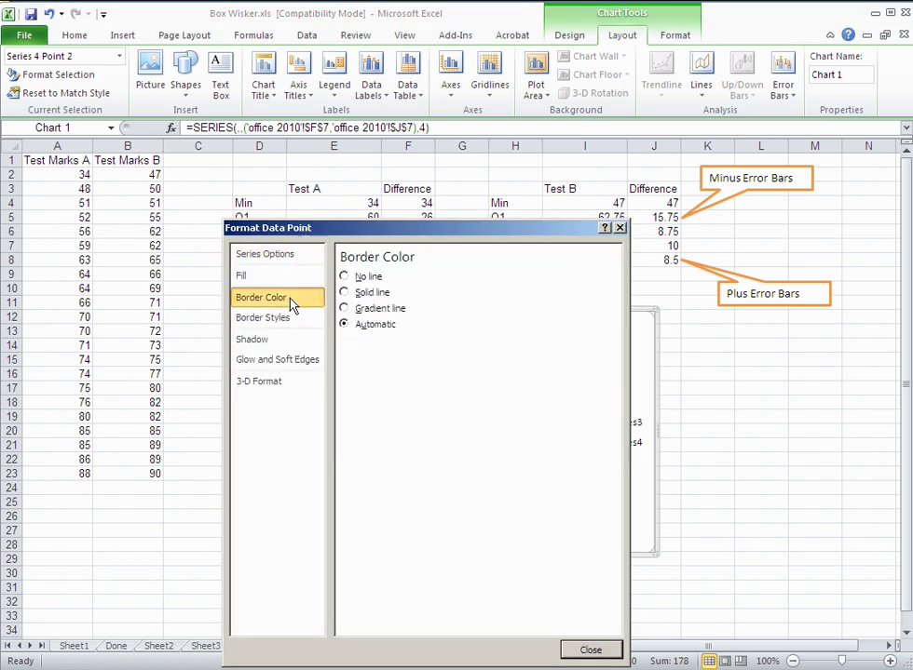
pyautogui.click(283, 276)
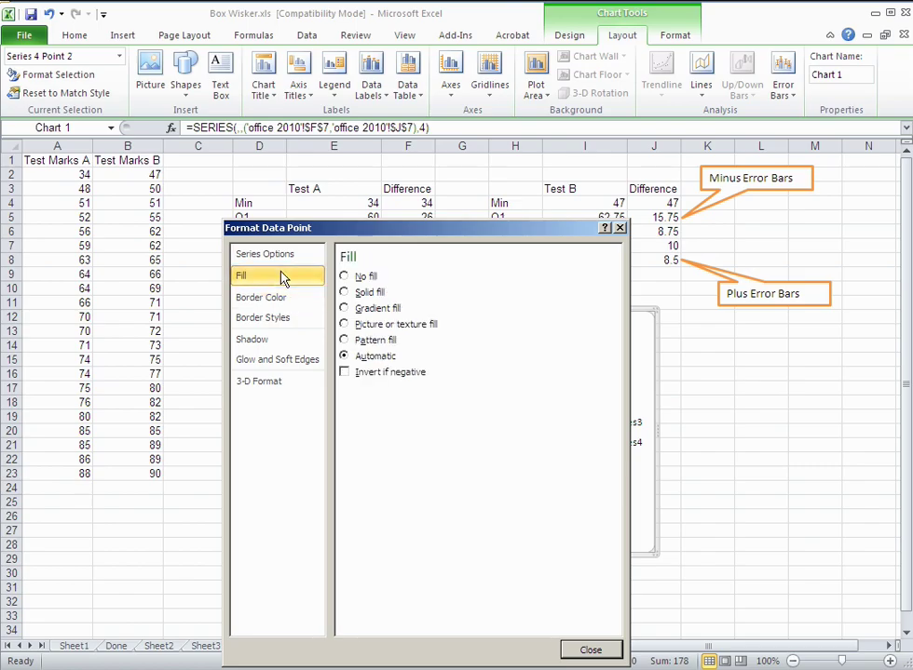
pyautogui.click(345, 292)
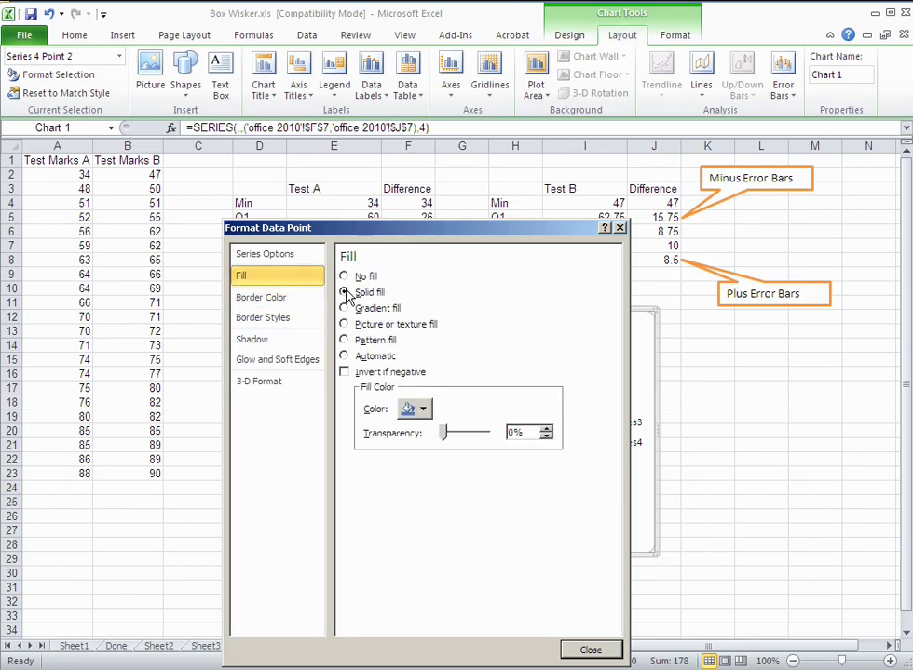
pyautogui.click(424, 410)
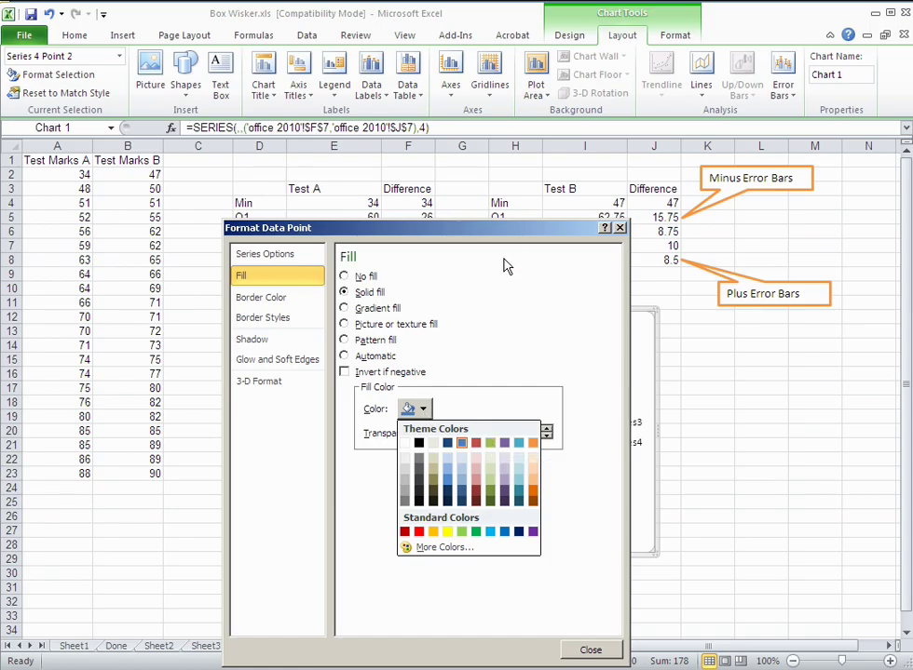
pyautogui.moveTo(503, 233); pyautogui.dragTo(391, 200)
pyautogui.moveTo(301, 197); pyautogui.dragTo(418, 199)
pyautogui.click(424, 376)
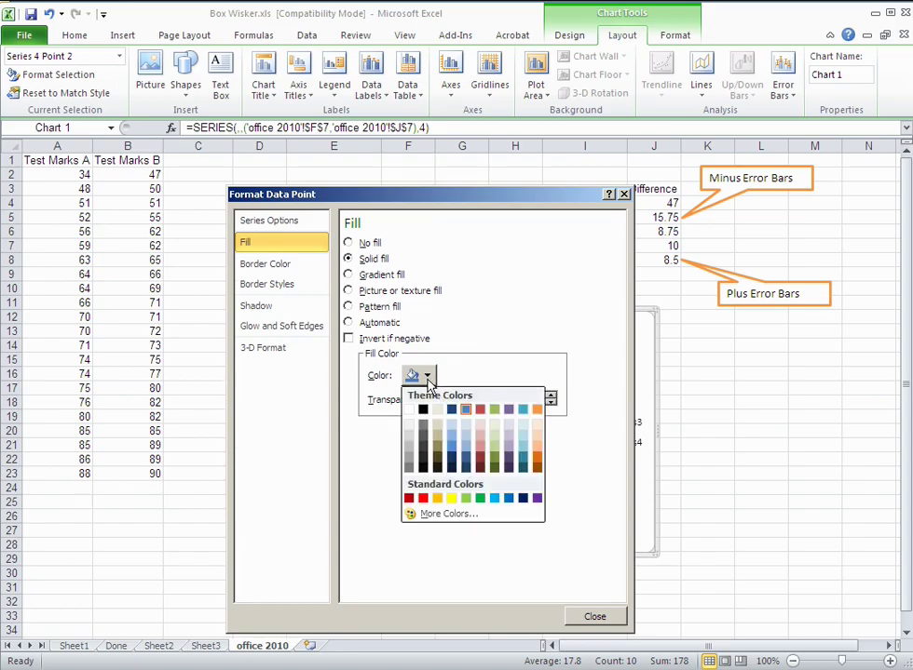
pyautogui.click(494, 412)
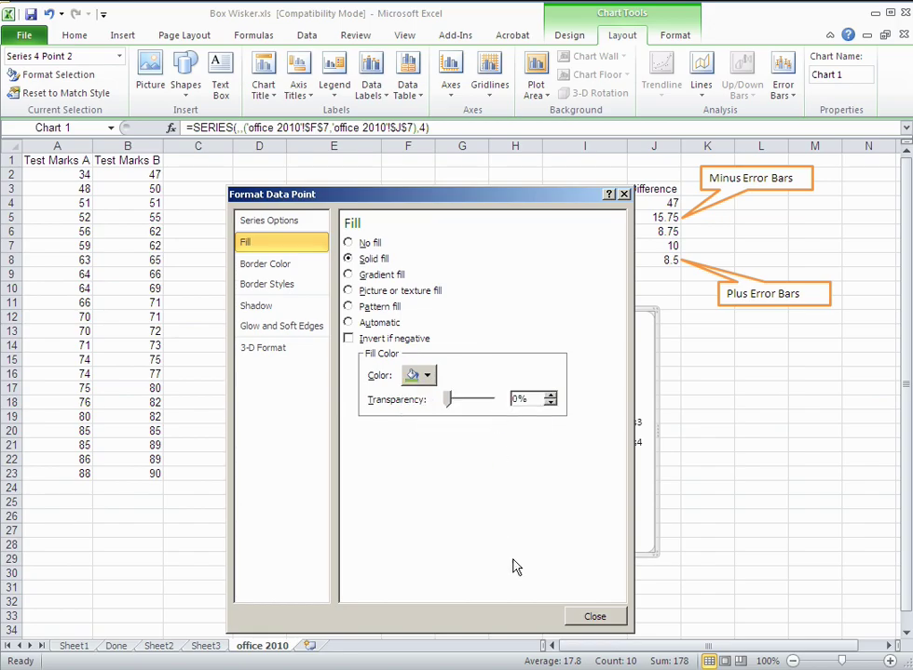
pyautogui.click(593, 616)
pyautogui.click(540, 422)
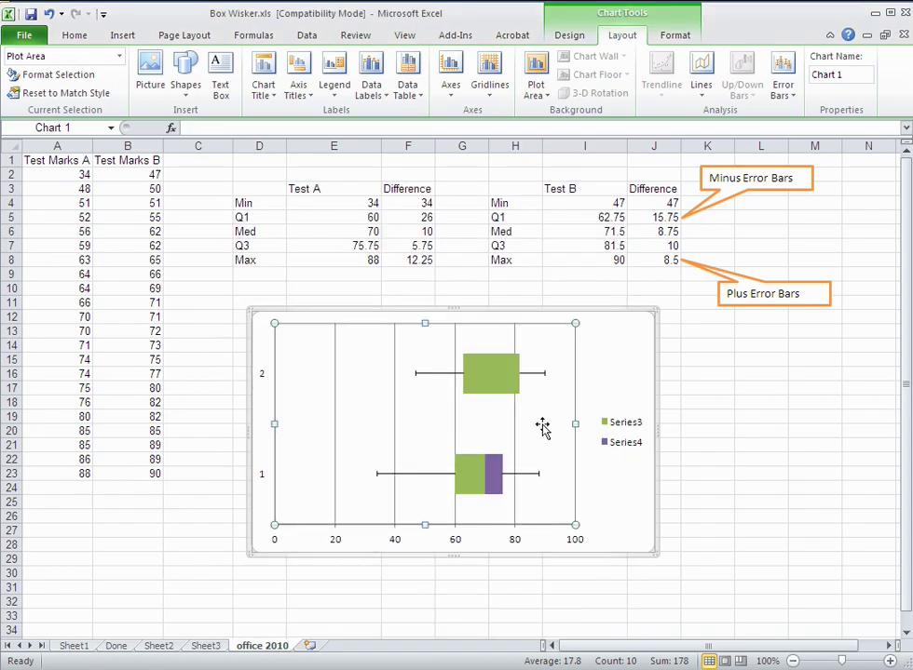
# - Give the lower Series 3 box point a solid Purple fill
pyautogui.click(495, 376)
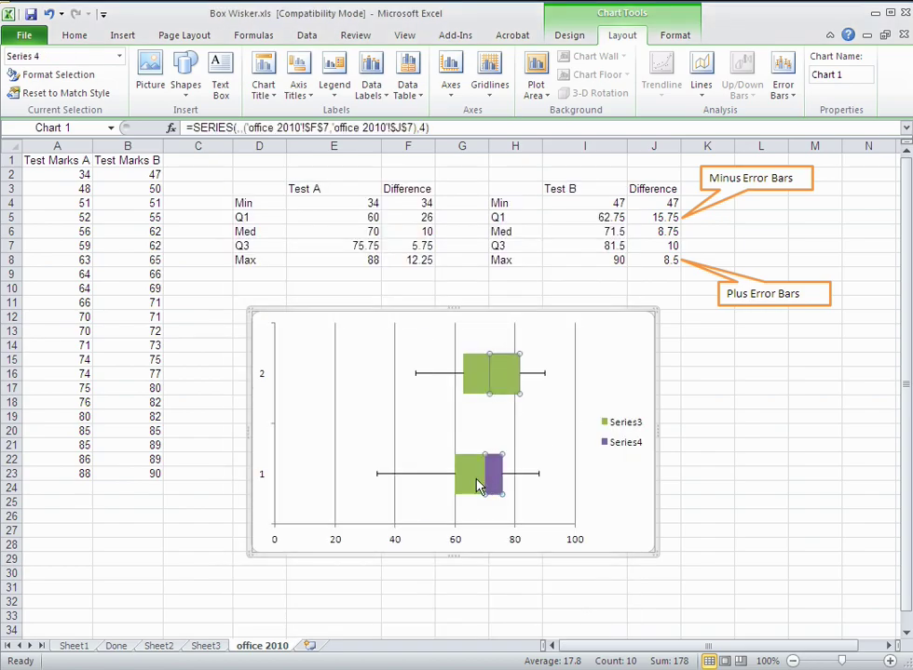
pyautogui.click(474, 483)
pyautogui.click(472, 482)
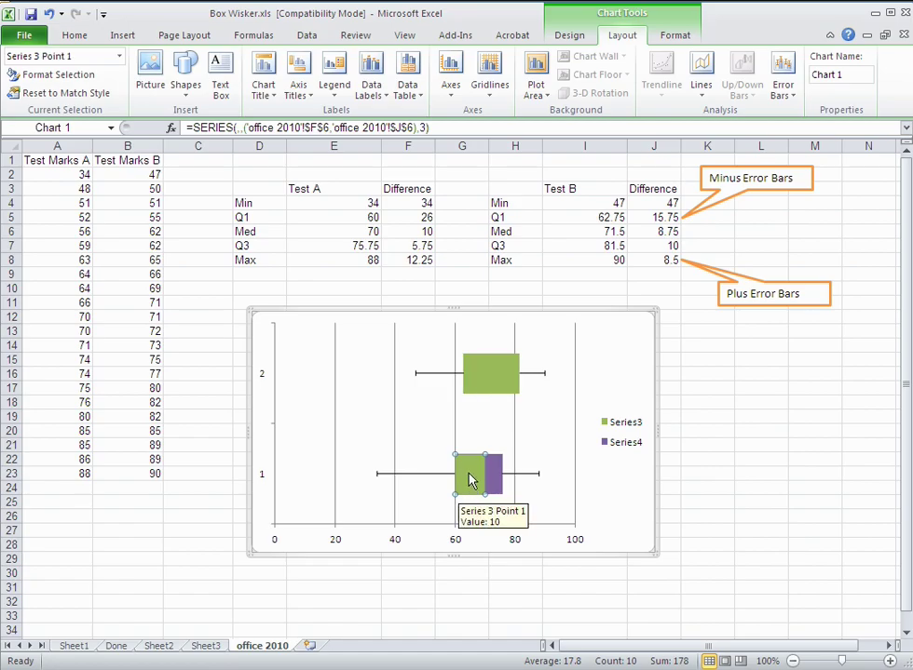
pyautogui.rightClick(469, 478)
pyautogui.click(540, 619)
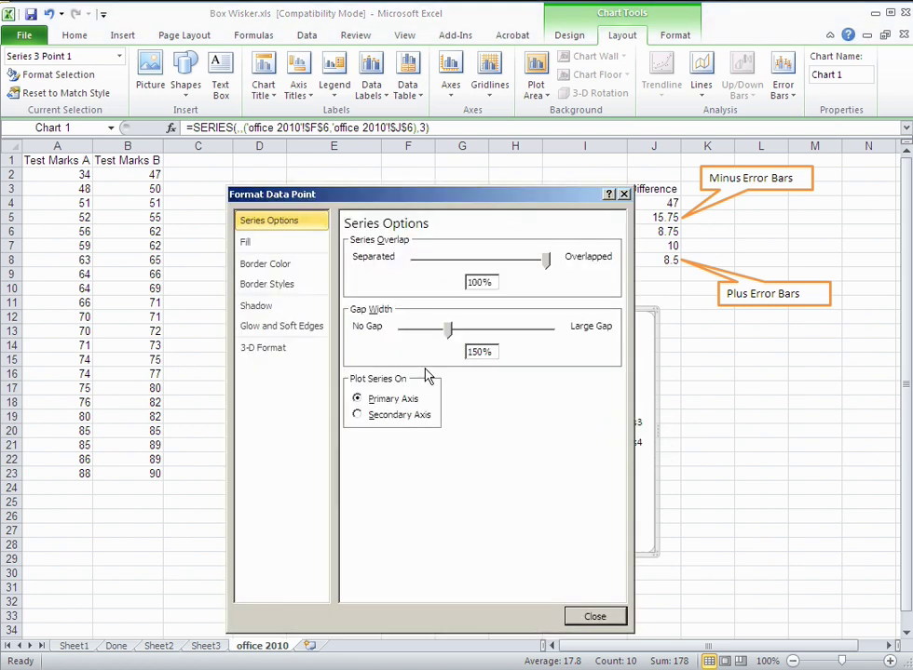
pyautogui.click(279, 246)
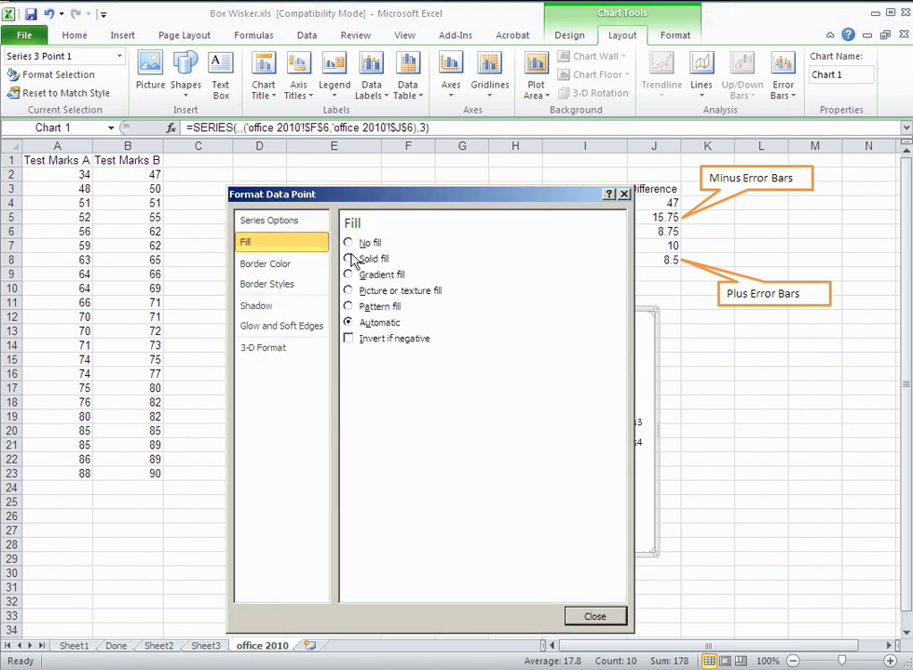
pyautogui.click(354, 258)
pyautogui.click(415, 376)
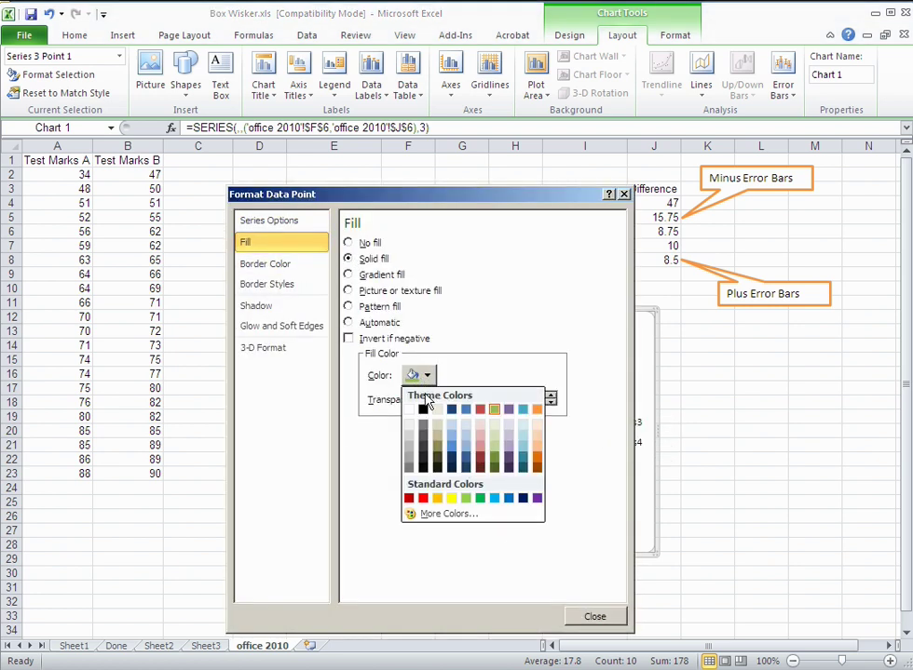
pyautogui.click(509, 410)
pyautogui.click(594, 616)
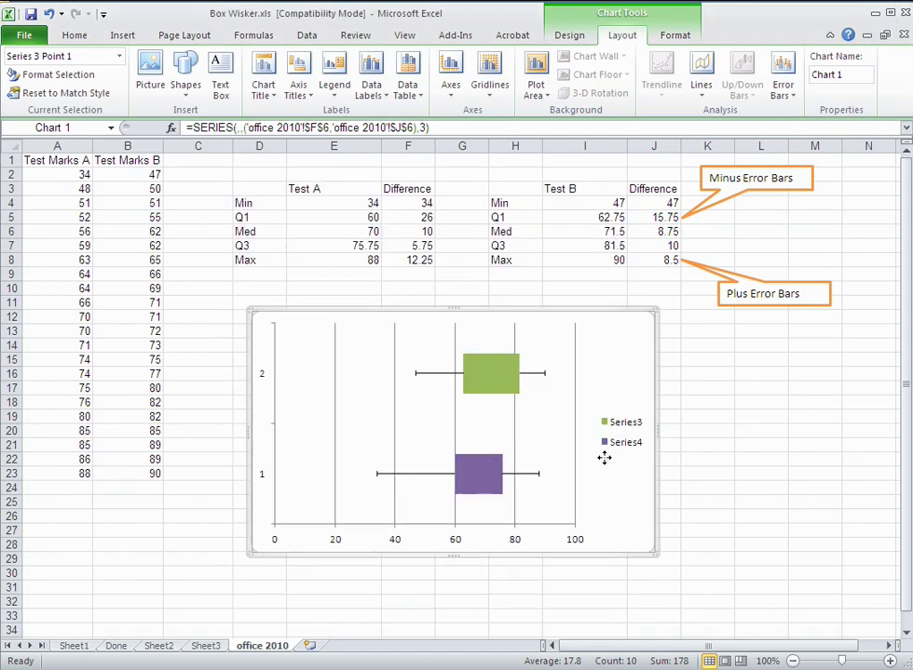
pyautogui.click(604, 463)
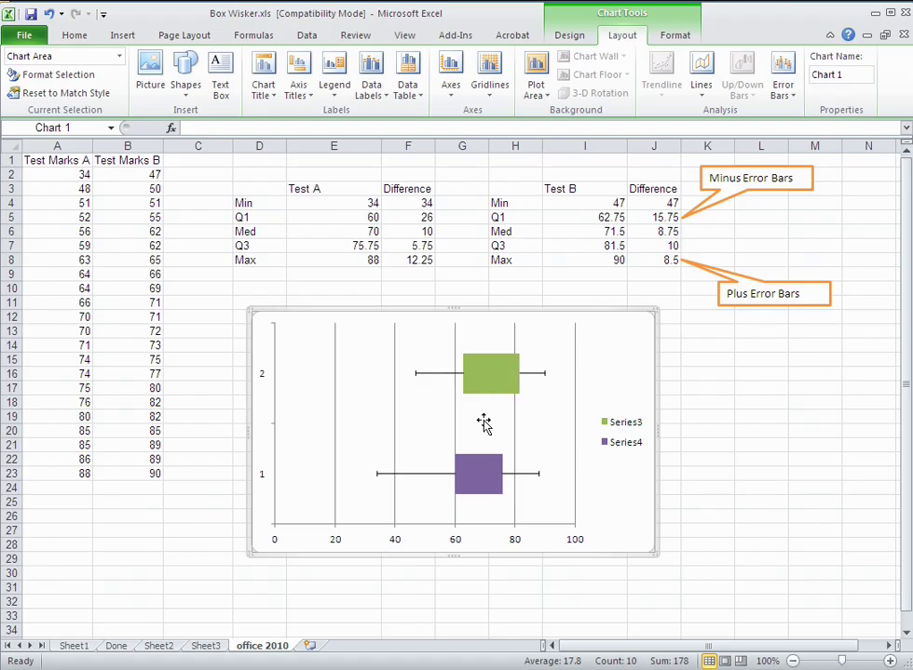
pyautogui.moveTo(498, 377)
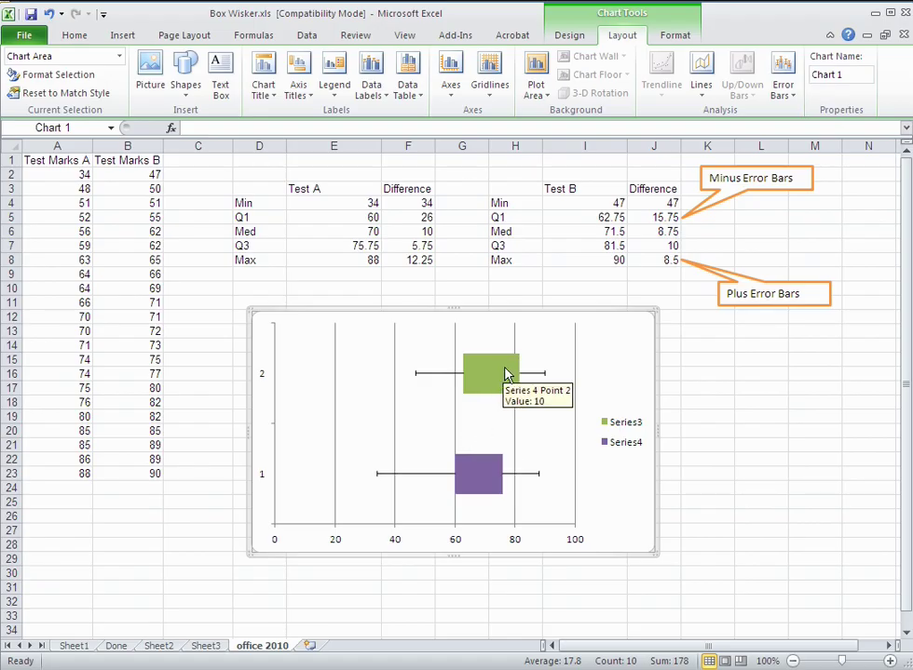
# - Give the Series 4 boxes a solid dark outline
pyautogui.rightClick(505, 375)
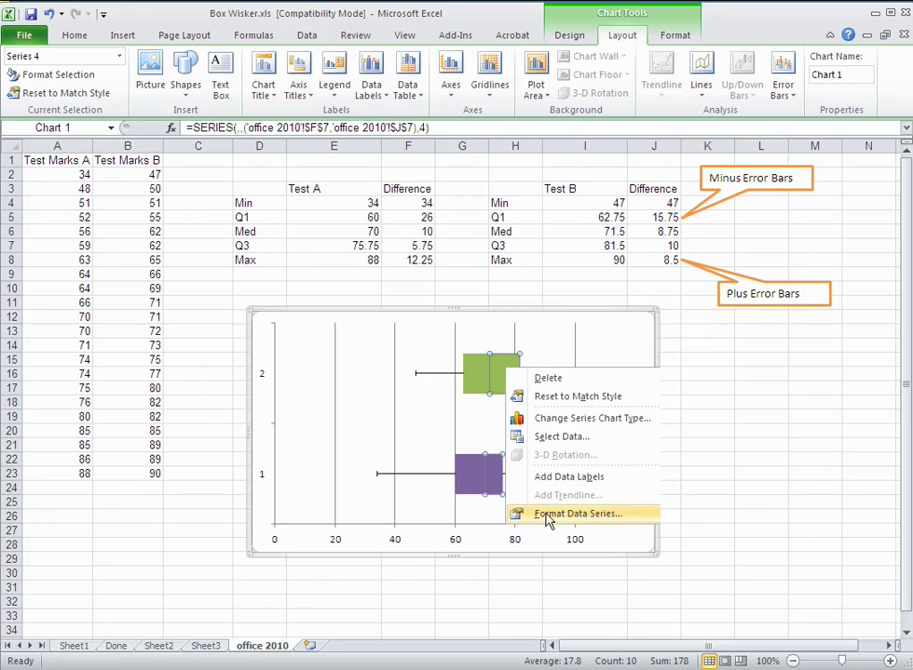
pyautogui.click(548, 518)
pyautogui.click(278, 270)
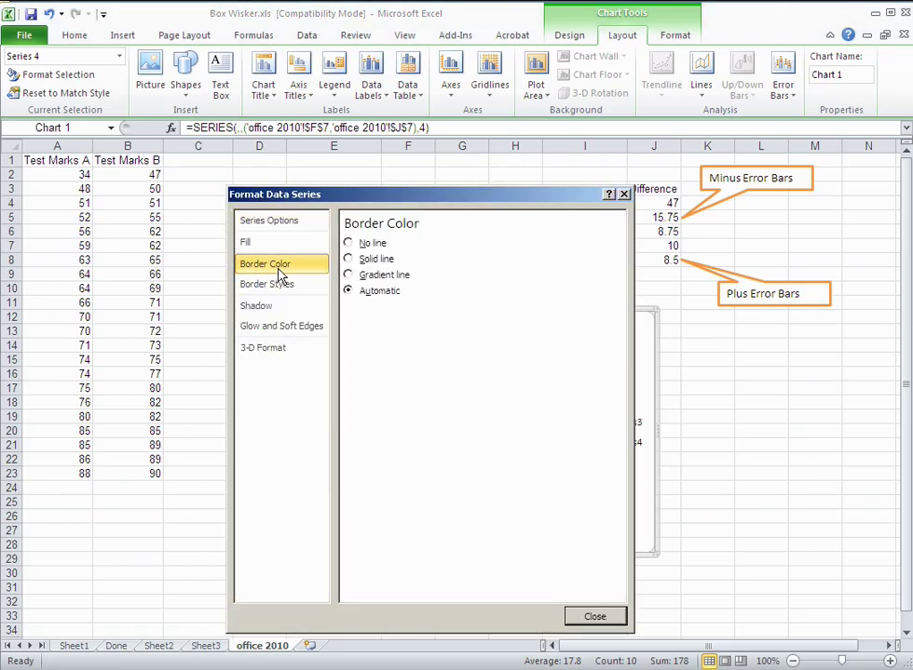
pyautogui.click(365, 259)
pyautogui.click(419, 316)
pyautogui.click(418, 349)
pyautogui.click(579, 616)
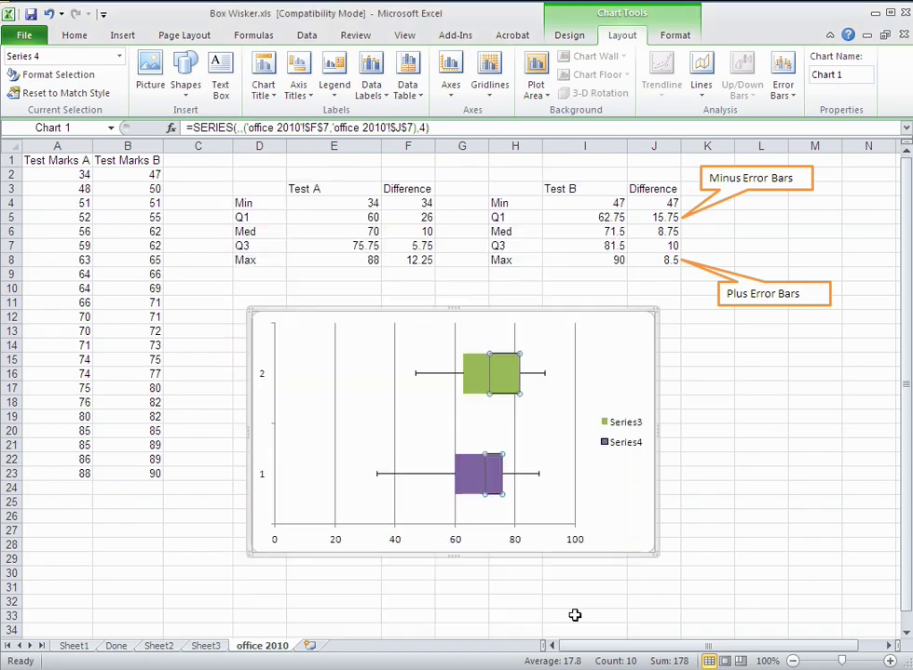
pyautogui.click(560, 403)
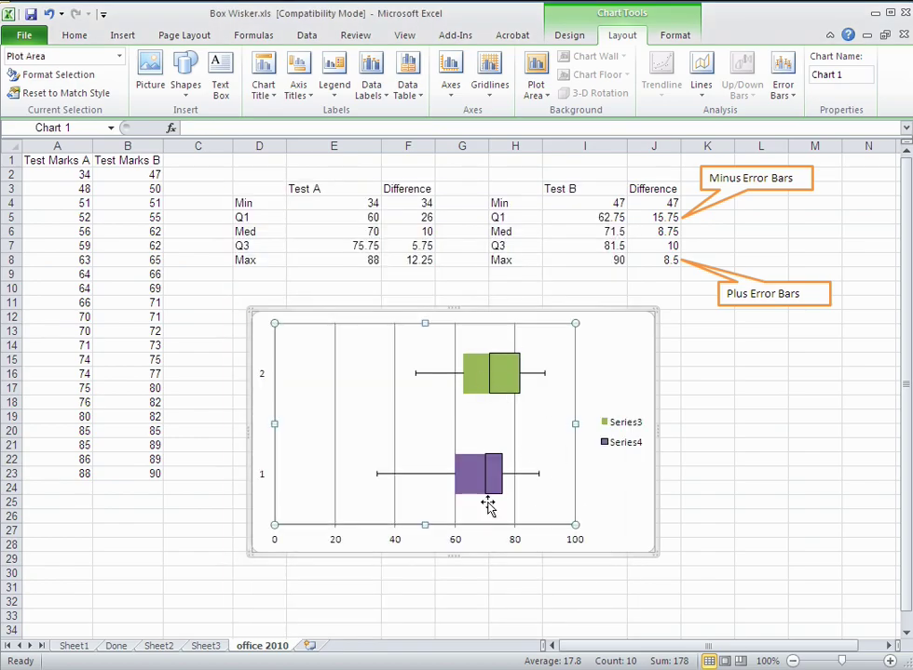
# - Give the Series 3 boxes a solid outline as well
pyautogui.click(480, 370)
pyautogui.rightClick(480, 372)
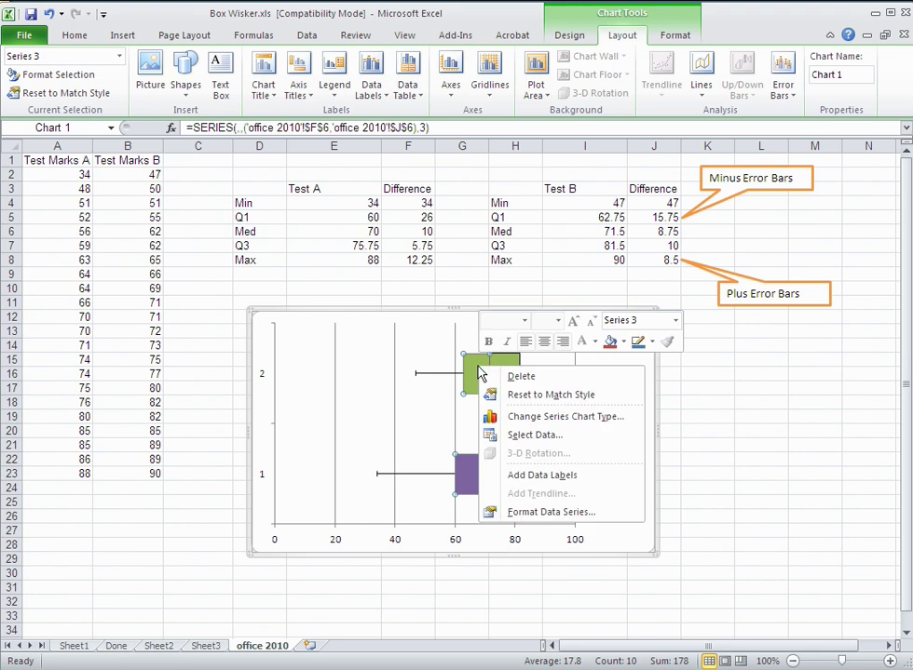
pyautogui.click(546, 512)
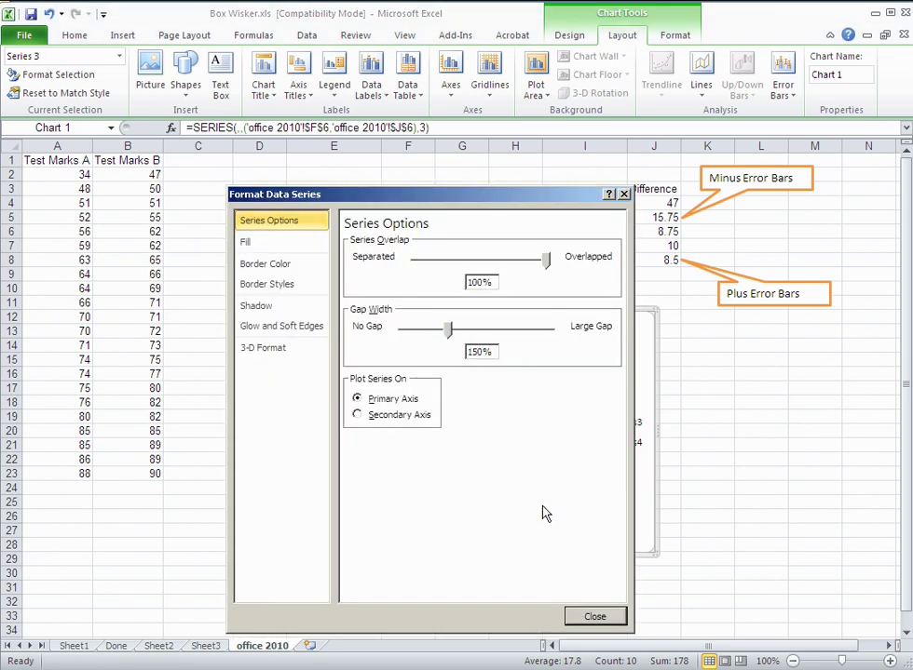
pyautogui.click(271, 264)
pyautogui.click(348, 259)
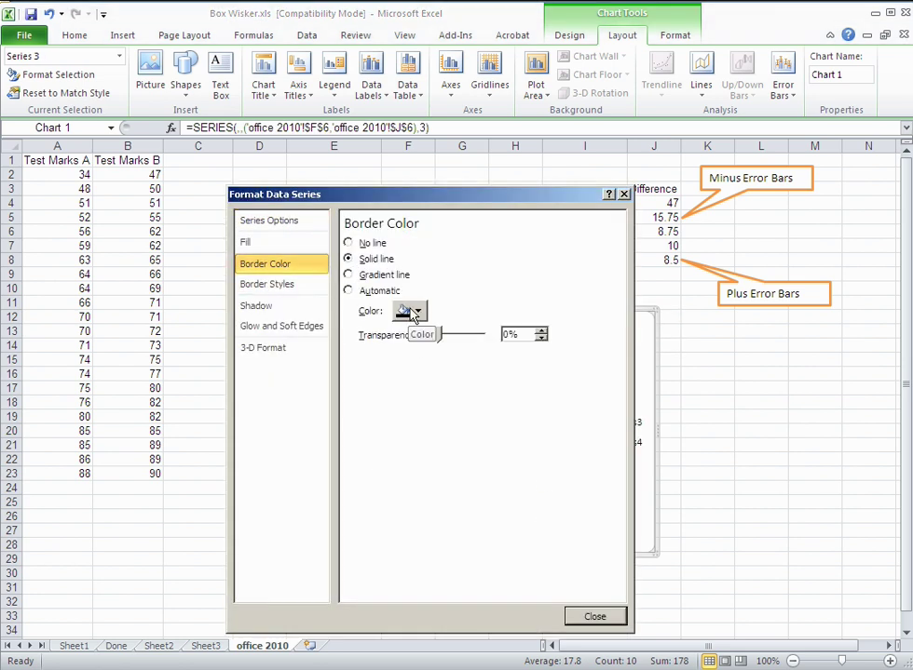
pyautogui.click(601, 618)
pyautogui.click(577, 524)
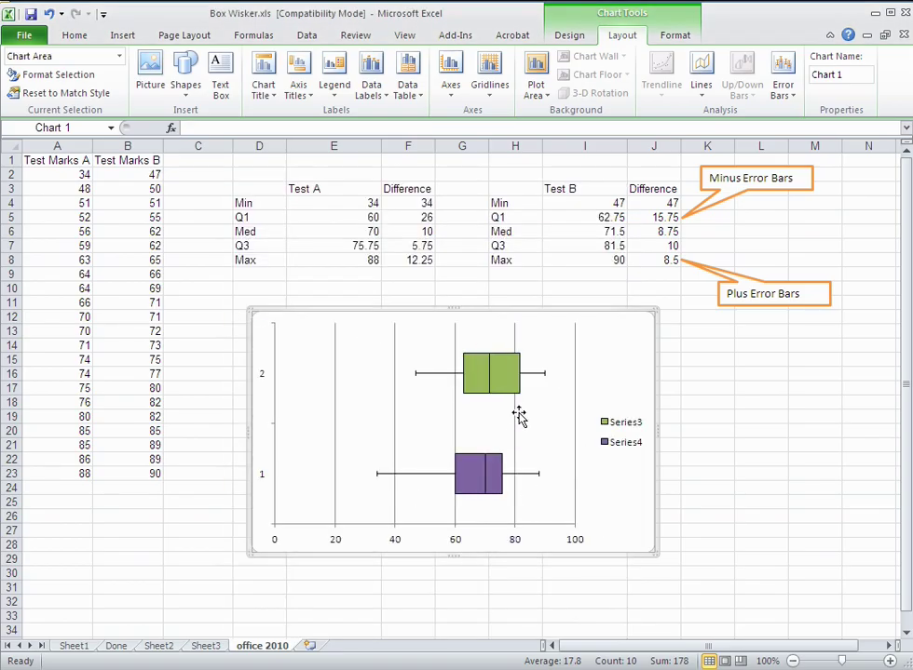
# - In Select Data Source, rename Series3 to Test B using cell I3
pyautogui.click(628, 445)
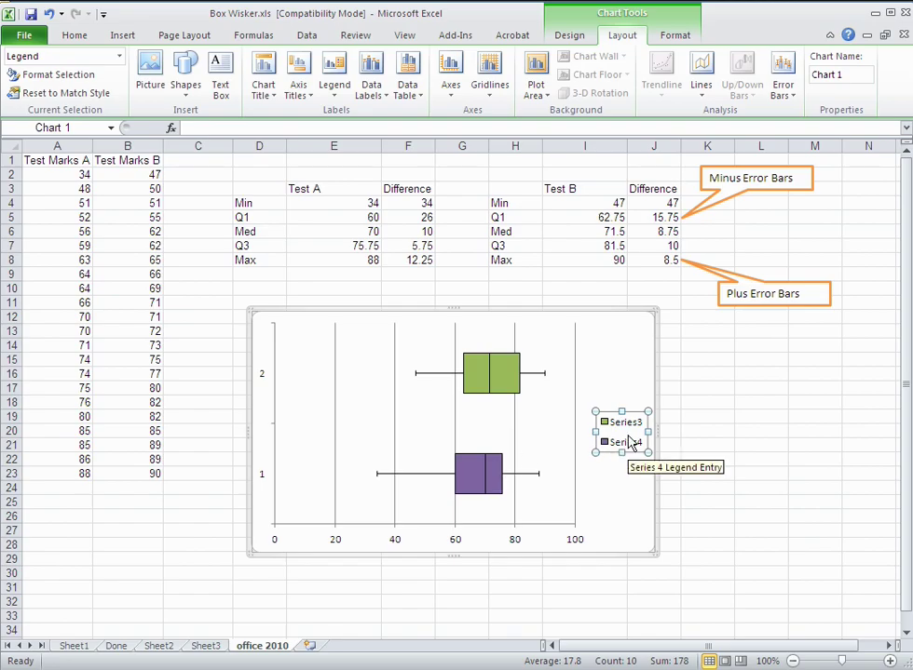
pyautogui.click(630, 427)
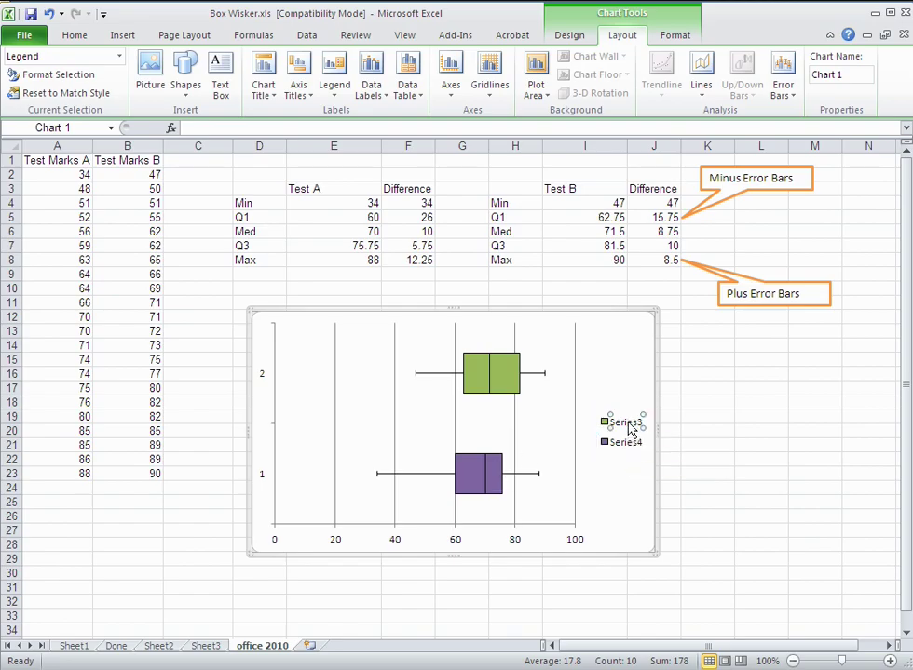
pyautogui.click(626, 457)
pyautogui.click(631, 429)
pyautogui.rightClick(630, 427)
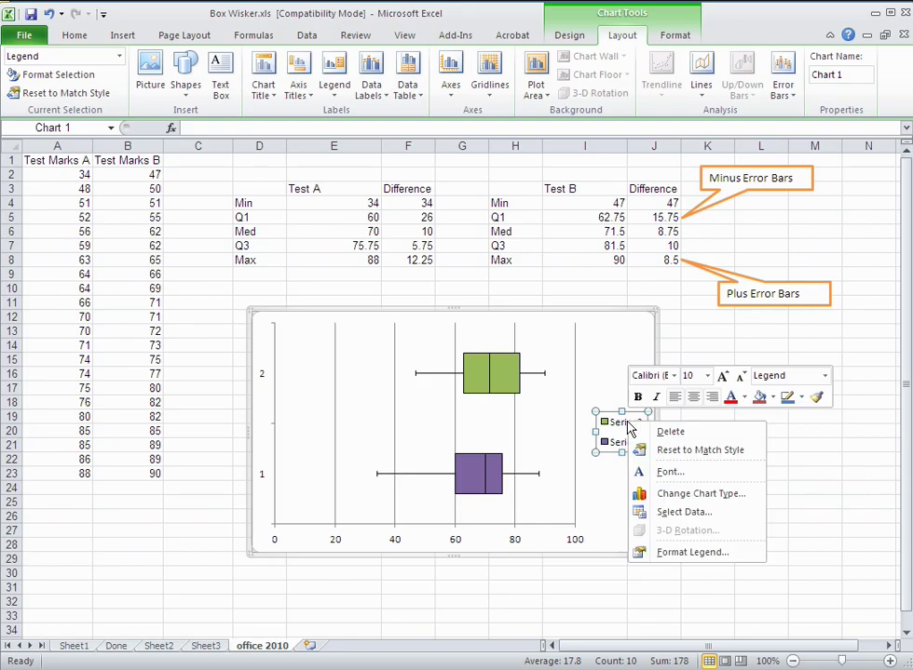
pyautogui.click(697, 517)
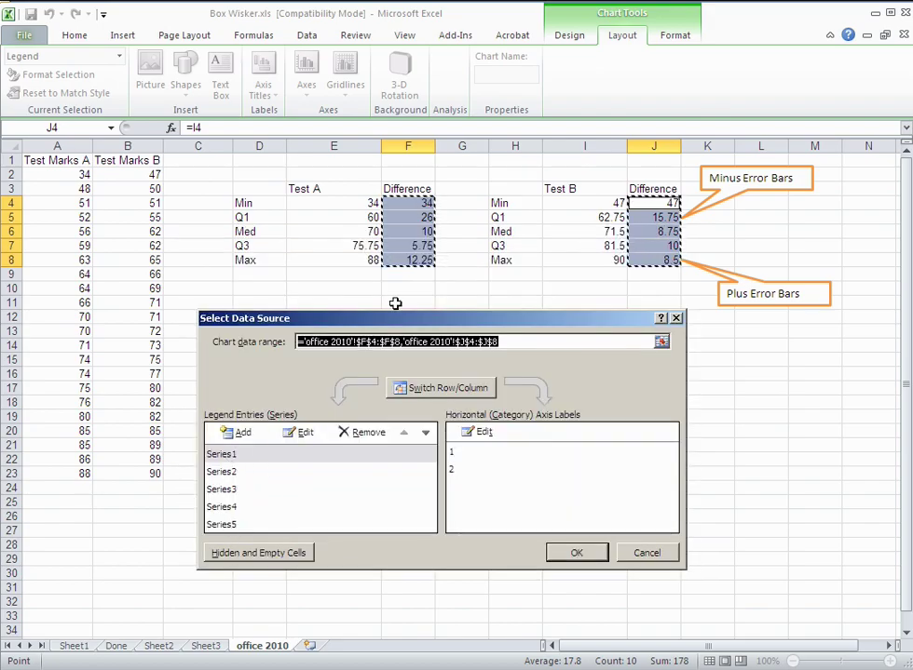
pyautogui.moveTo(399, 321); pyautogui.dragTo(350, 475)
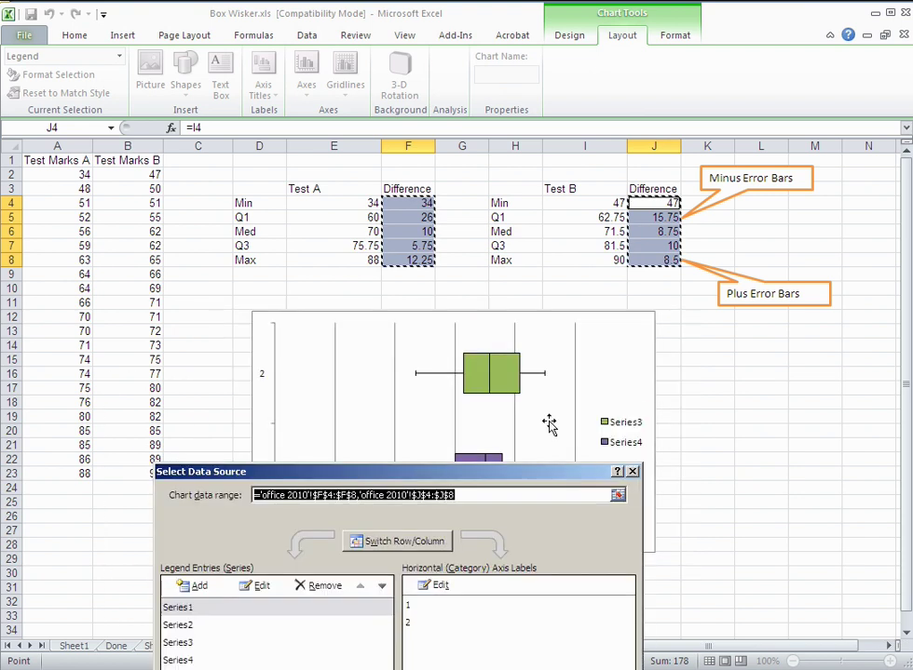
pyautogui.moveTo(440, 480); pyautogui.dragTo(470, 311)
pyautogui.click(218, 480)
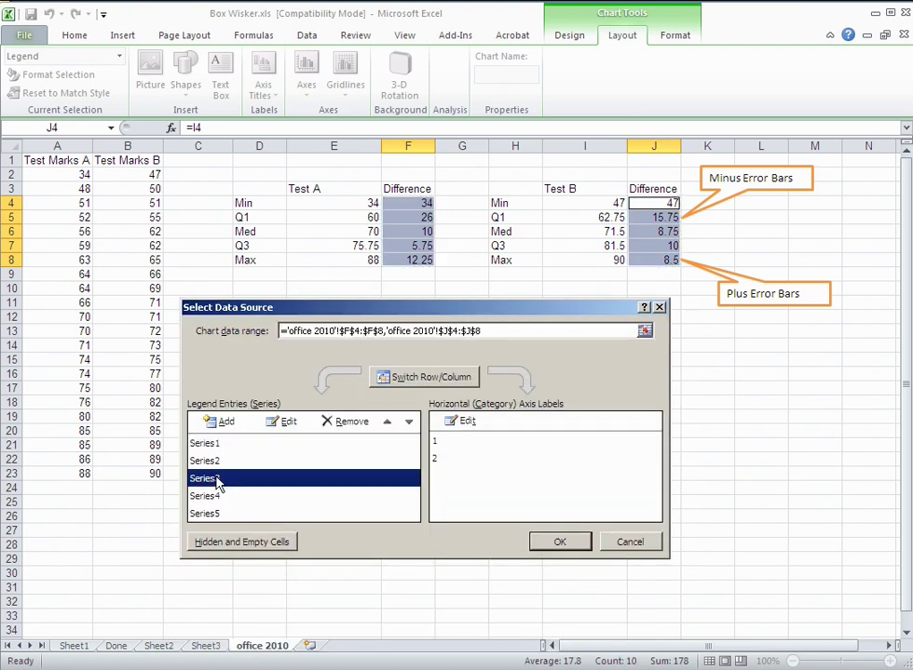
pyautogui.click(283, 422)
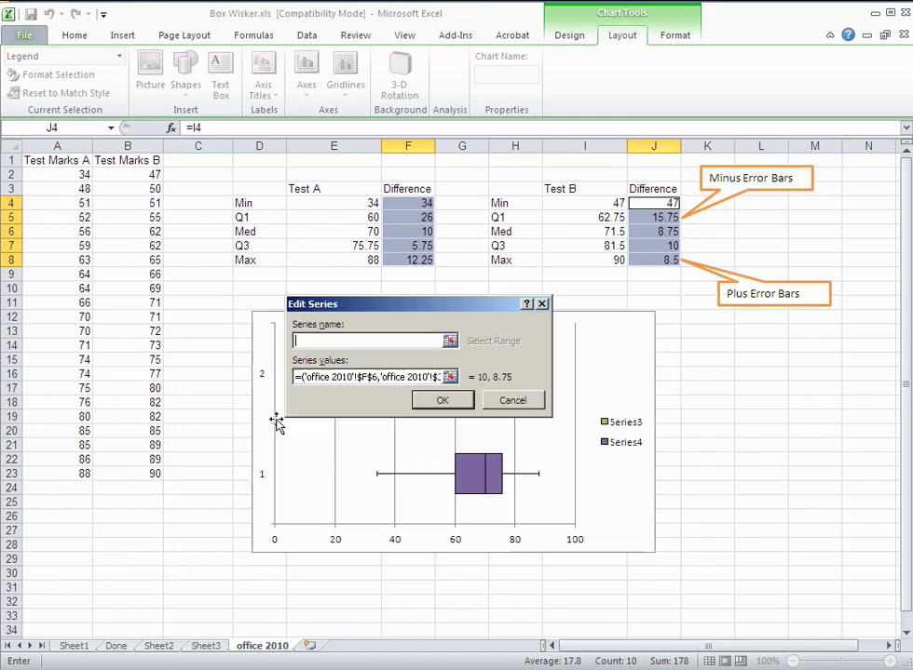
pyautogui.click(572, 188)
pyautogui.click(443, 400)
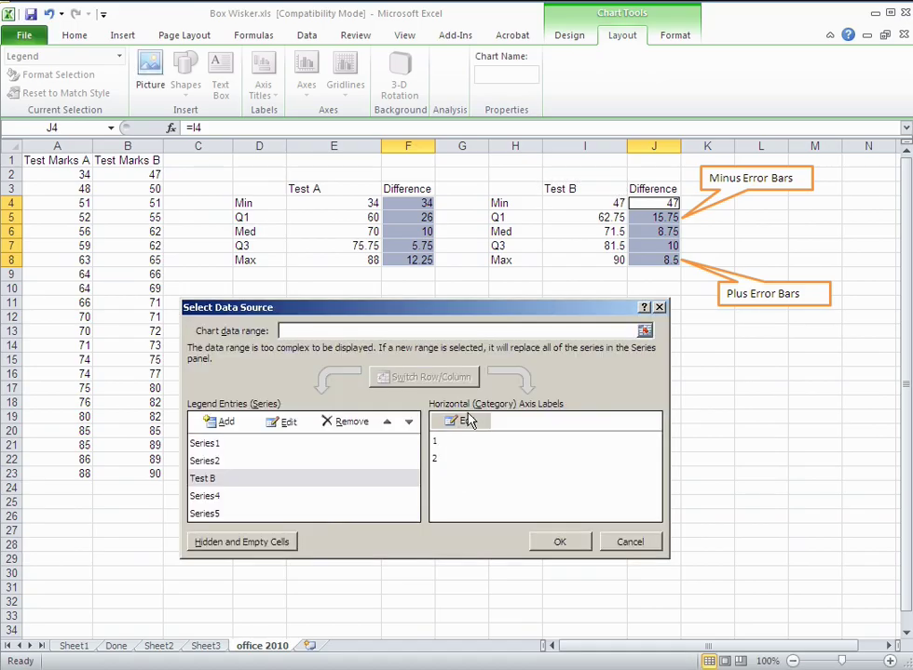
# - Rename Series4 to Test A using cell E3 and apply the changes
pyautogui.moveTo(454, 316); pyautogui.dragTo(452, 475)
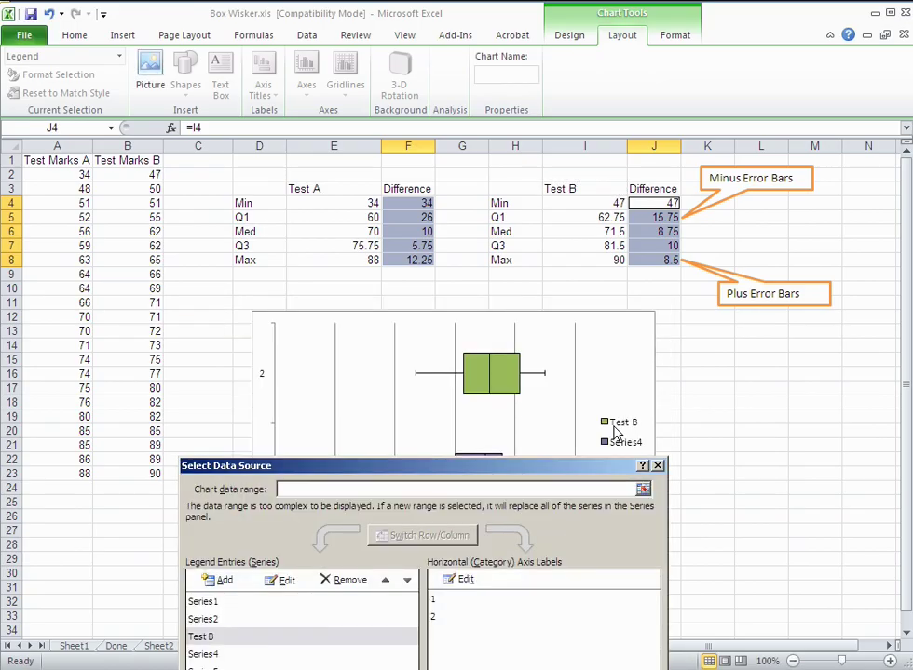
pyautogui.moveTo(600, 473); pyautogui.dragTo(613, 476)
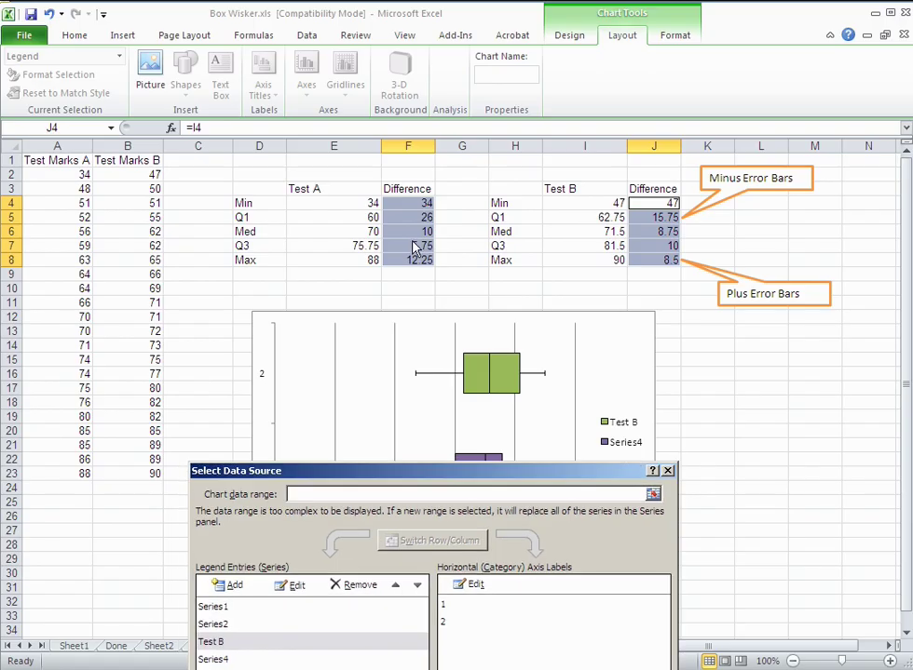
pyautogui.moveTo(433, 470); pyautogui.dragTo(444, 295)
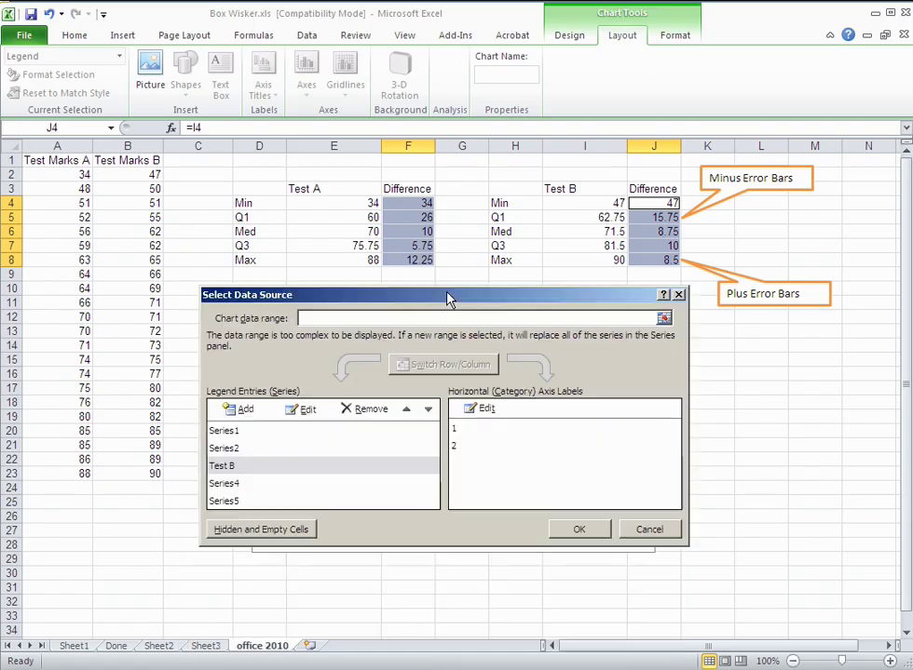
pyautogui.click(247, 485)
pyautogui.click(305, 411)
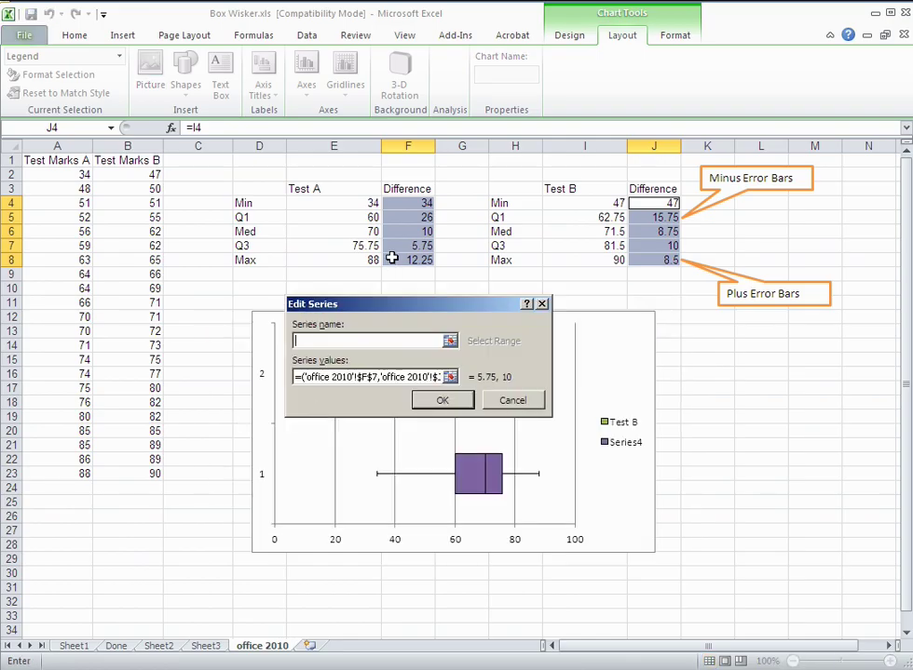
pyautogui.click(308, 191)
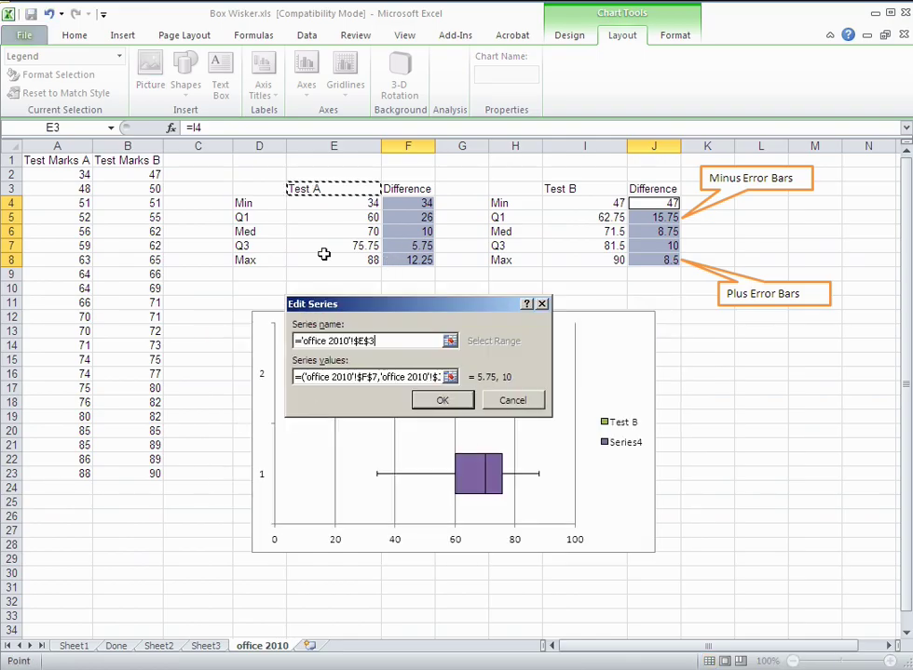
pyautogui.click(442, 400)
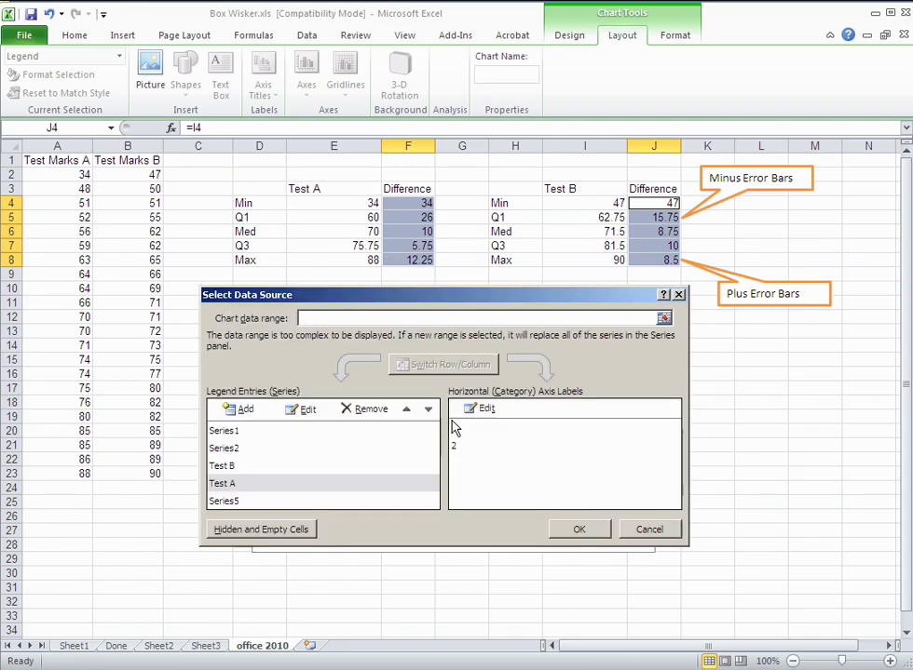
pyautogui.click(579, 530)
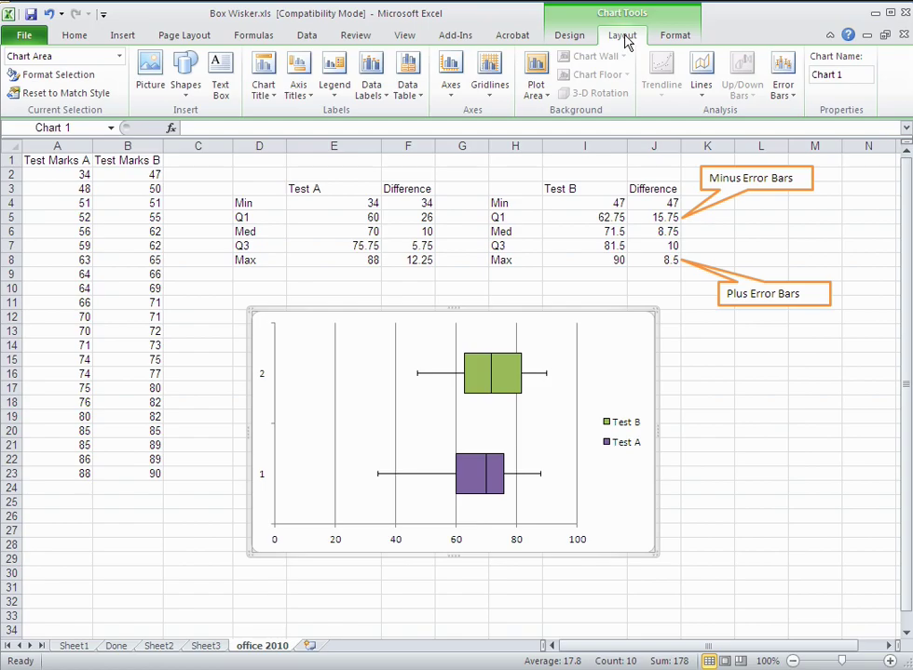
# - Add a primary horizontal axis title below the axis reading 'Mark'
pyautogui.click(299, 96)
pyautogui.moveTo(363, 120)
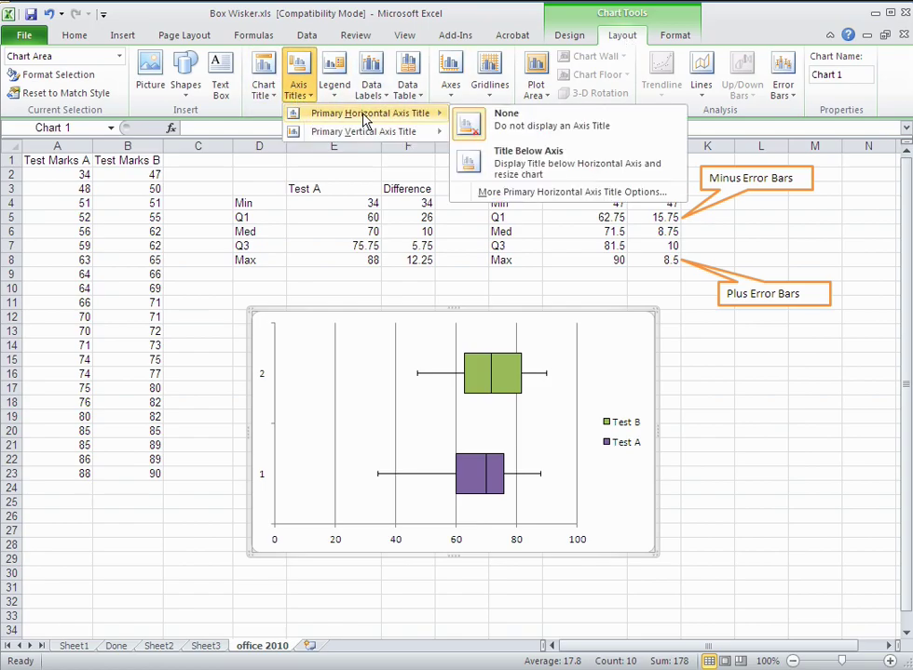
pyautogui.click(503, 168)
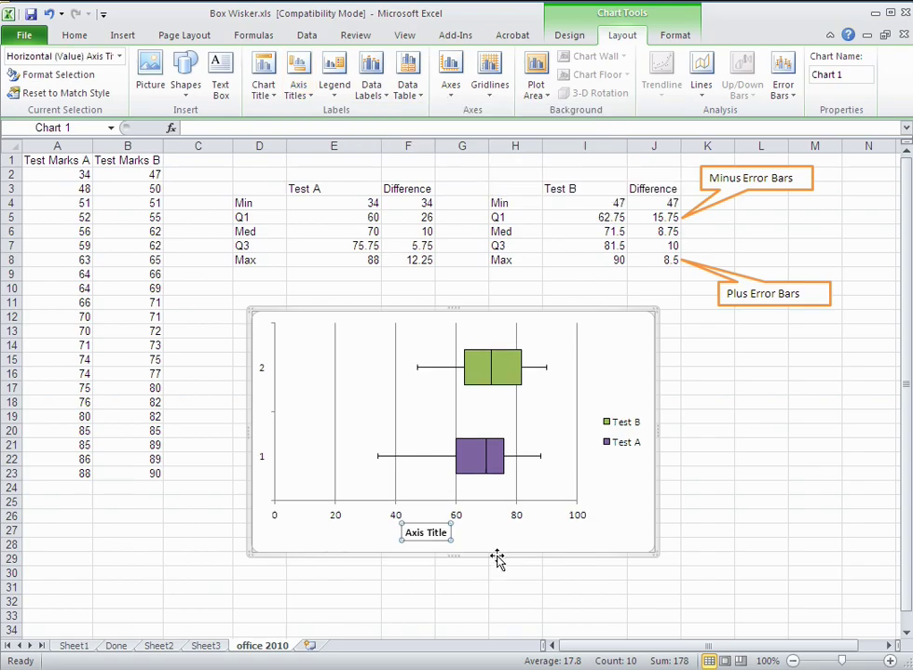
pyautogui.write('Mark')
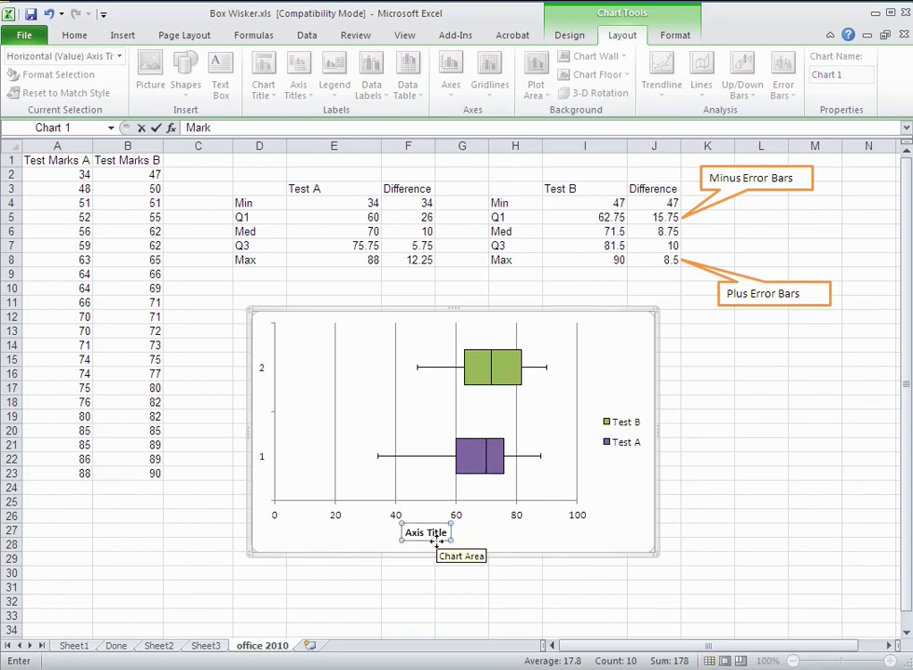
pyautogui.press('Return')
pyautogui.click(467, 538)
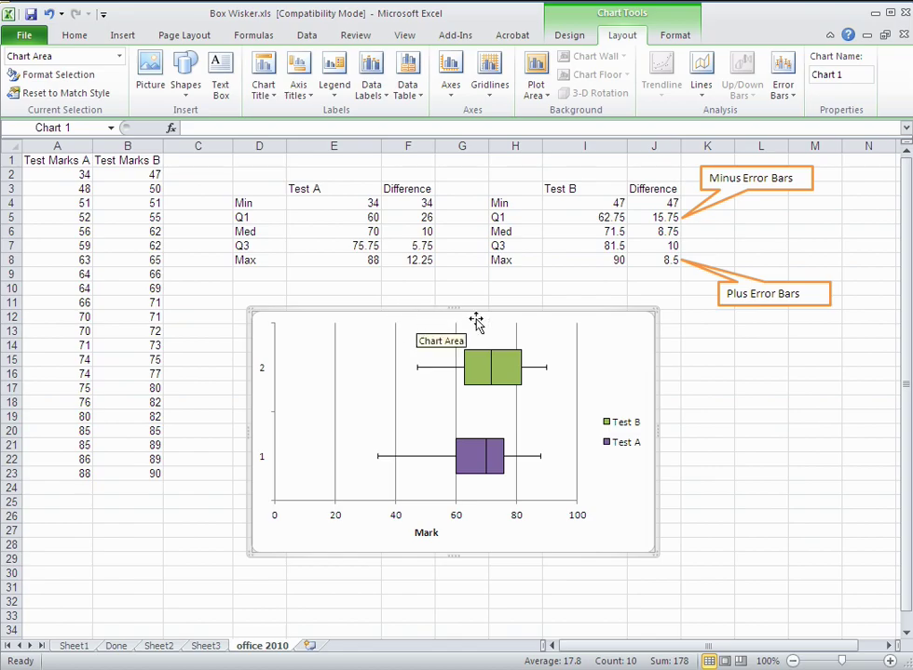
# - Add the title 'Test Marks - Test A vs Test B' above the chart and centre it
pyautogui.click(264, 89)
pyautogui.click(306, 204)
pyautogui.moveTo(499, 332); pyautogui.dragTo(410, 332)
pyautogui.write('T')
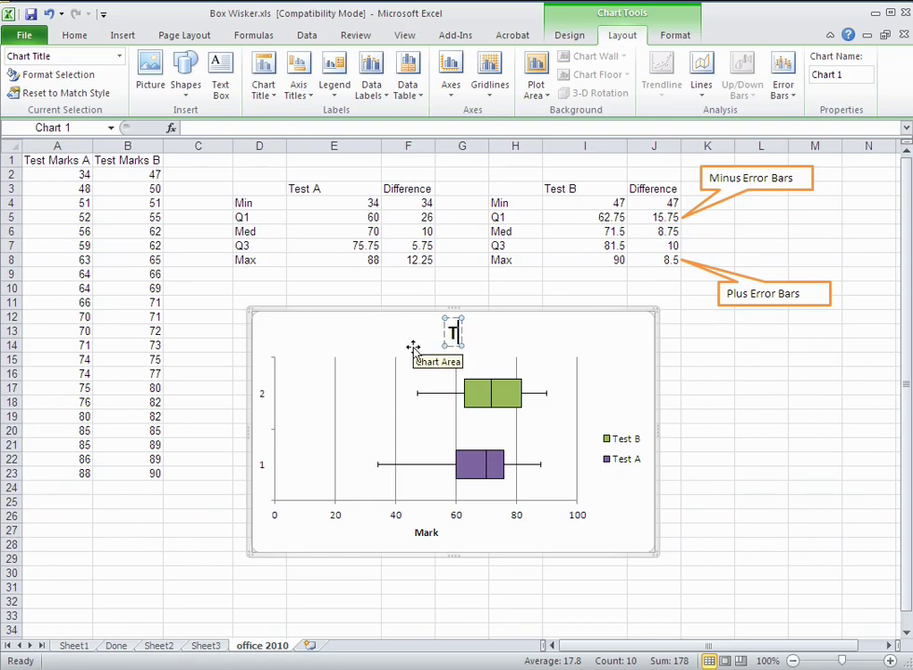
pyautogui.write('est Marks')
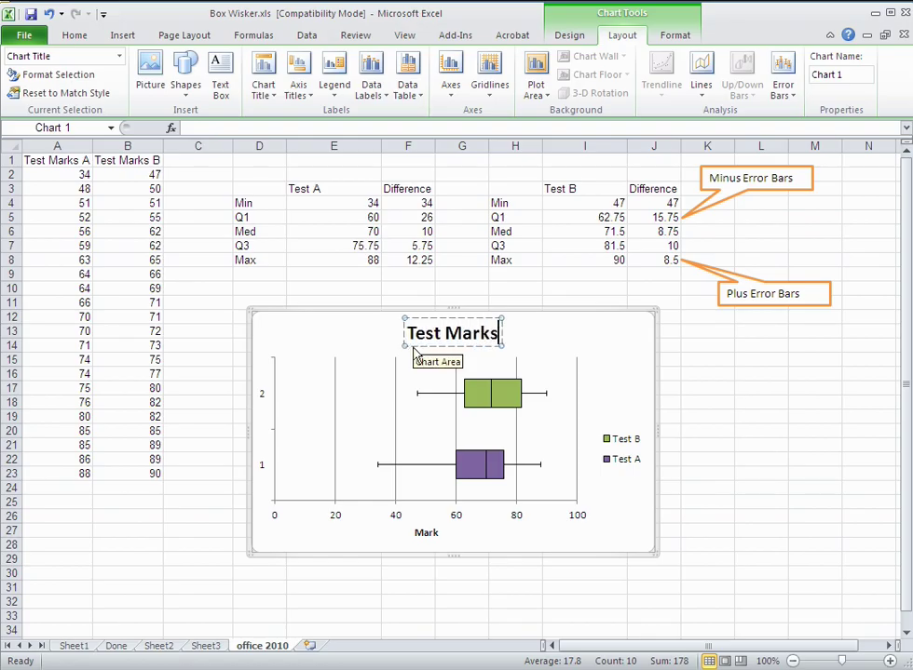
pyautogui.write(' -')
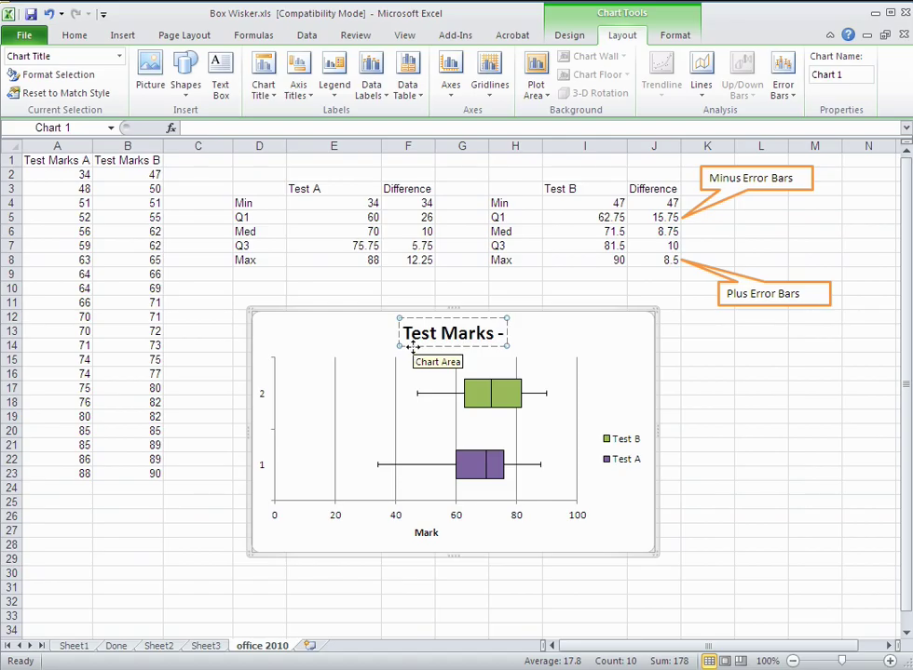
pyautogui.write(' T')
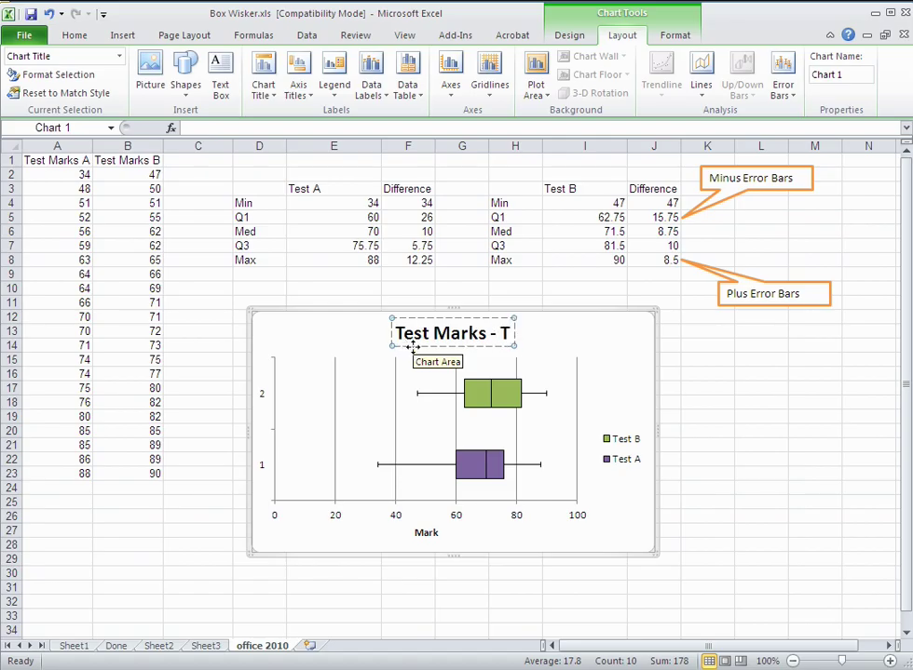
pyautogui.write('est A')
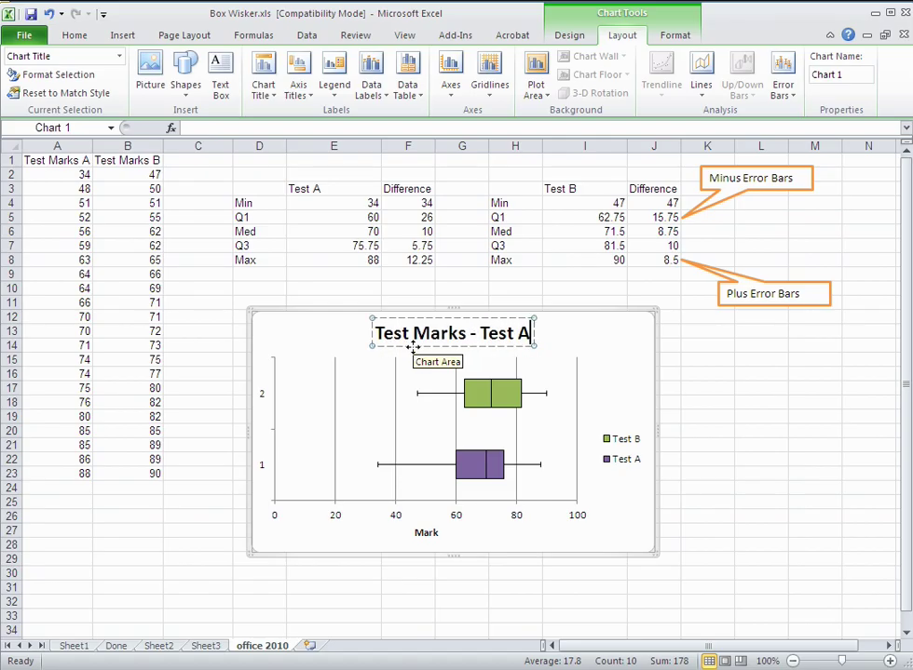
pyautogui.write(' vs Test B')
pyautogui.press('Return')
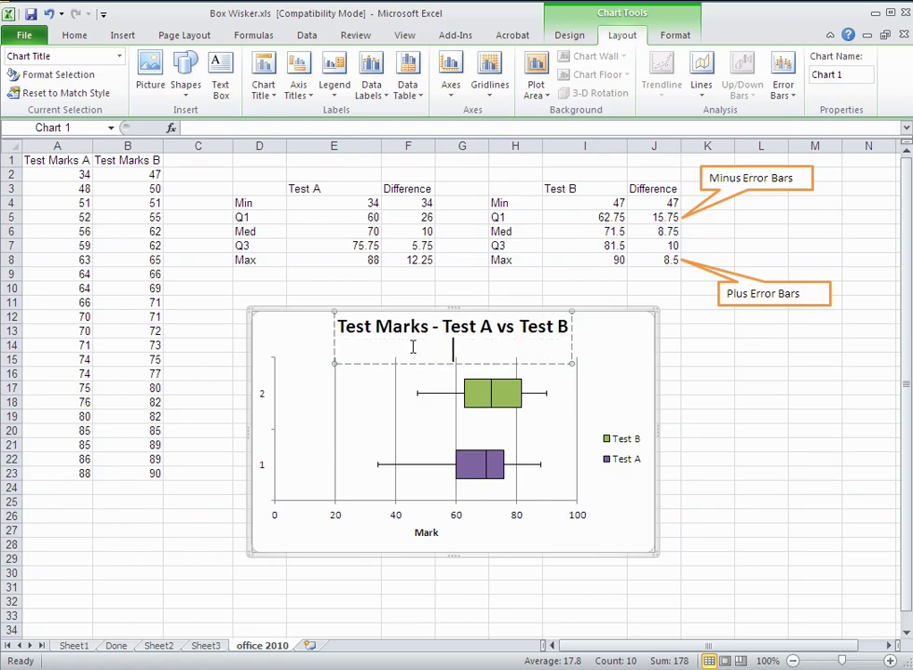
pyautogui.click(609, 340)
pyautogui.moveTo(568, 337); pyautogui.dragTo(487, 333)
pyautogui.click(602, 392)
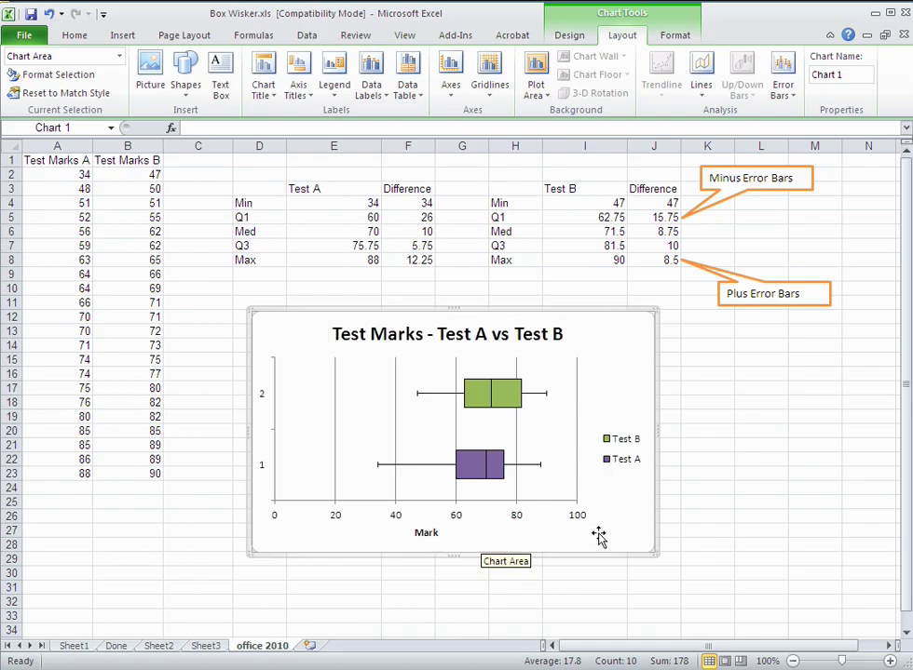
# - Delete the vertical category axis so the 1 and 2 labels disappear
pyautogui.click(264, 400)
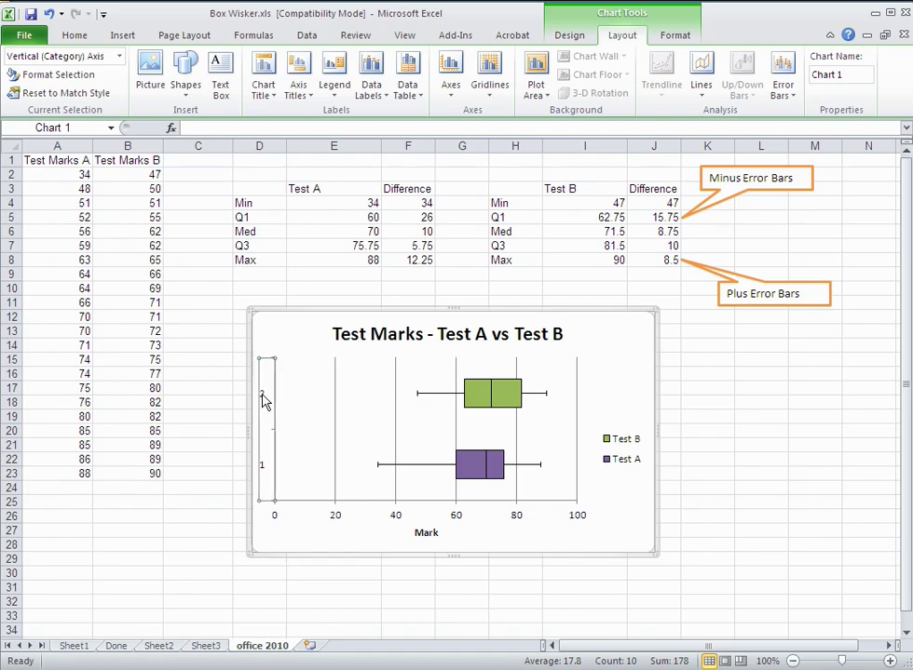
pyautogui.press('Delete')
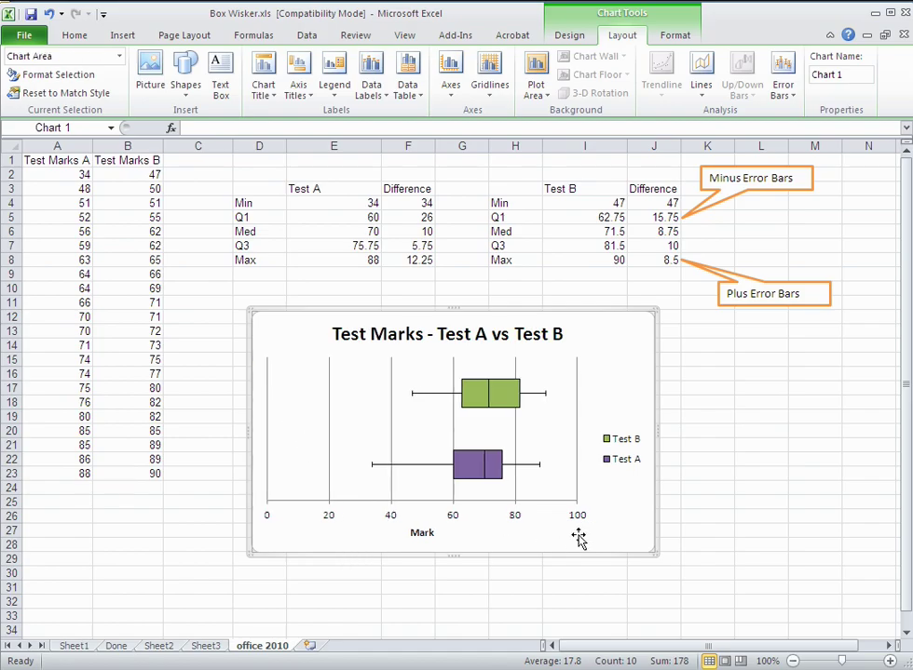
pyautogui.click(709, 334)
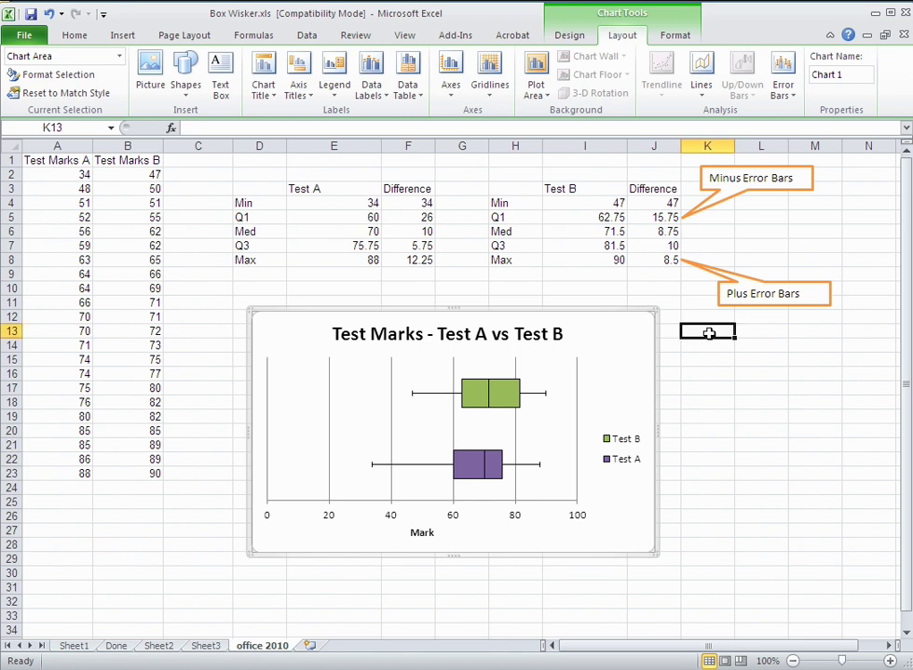
pyautogui.click(644, 372)
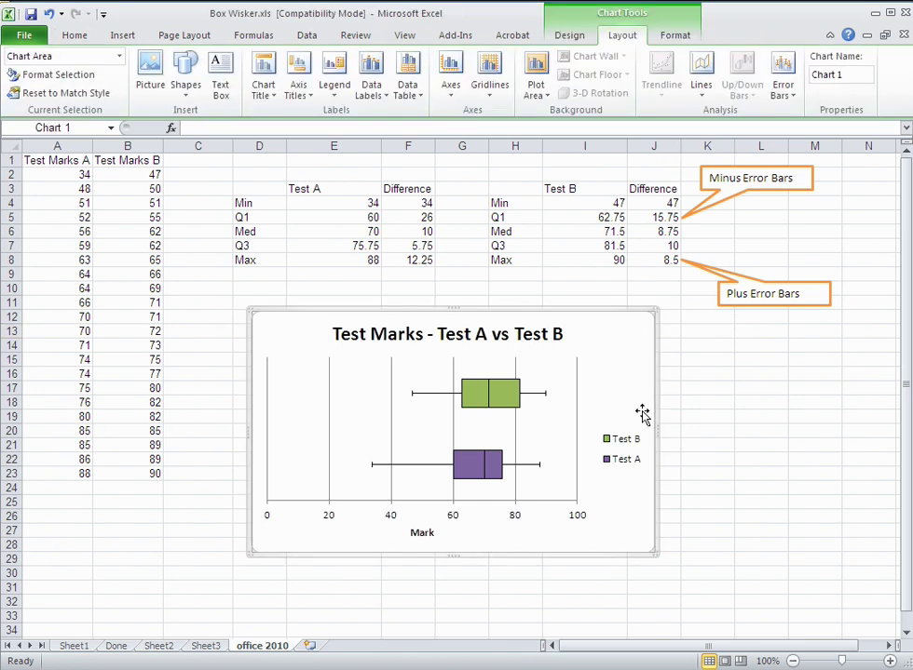
pyautogui.rightClick(615, 341)
pyautogui.press('Escape')
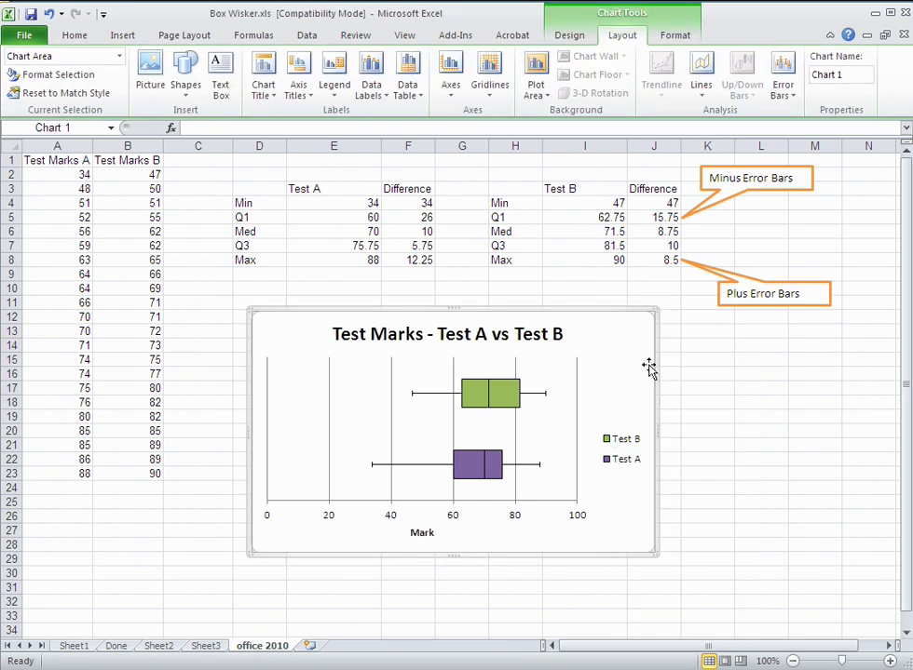